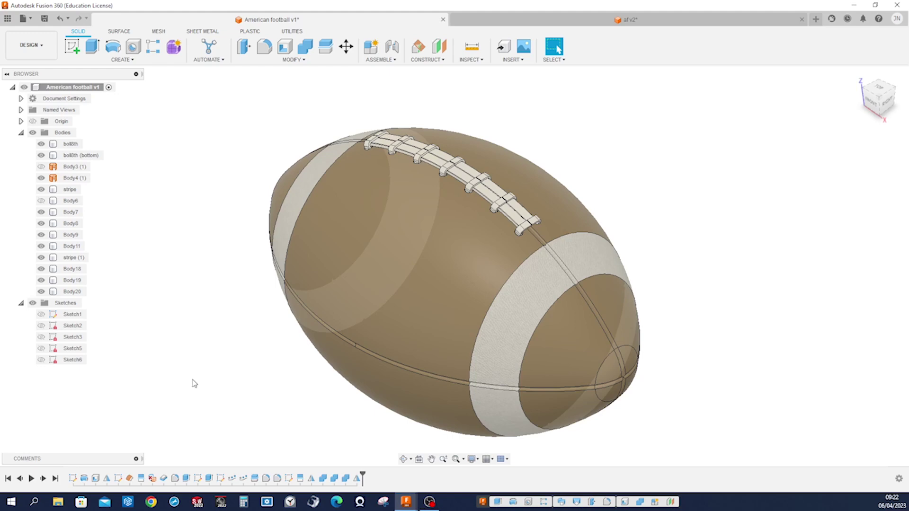
- Inspect the finished football from top, left, front and home views, then fit it to the window
key("t")
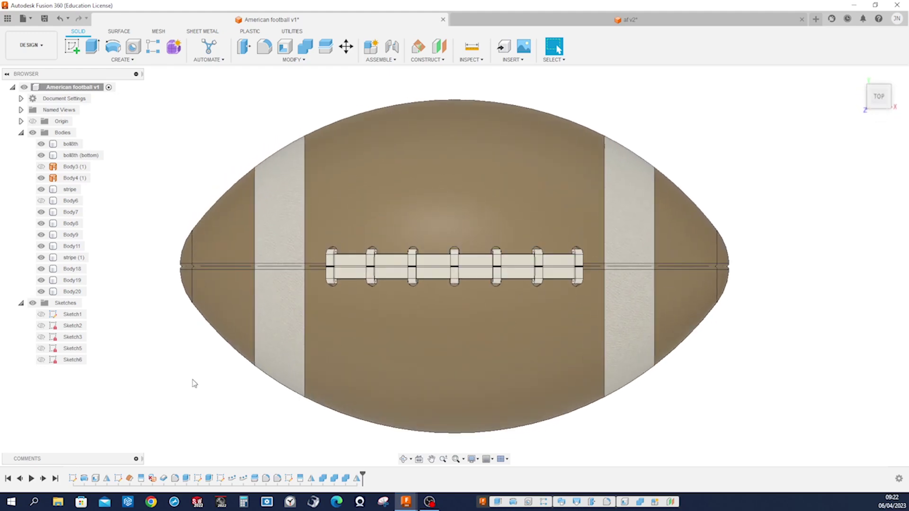
key("l")
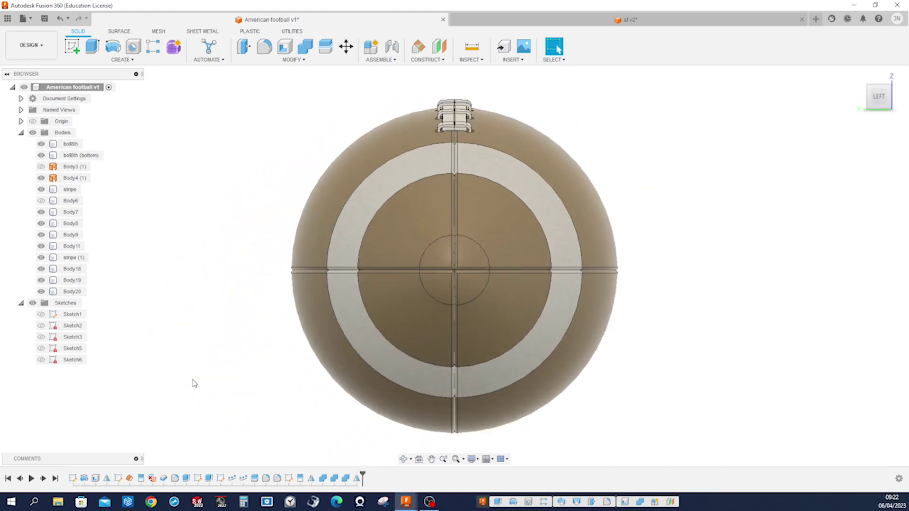
key("ctrl+shift+f")
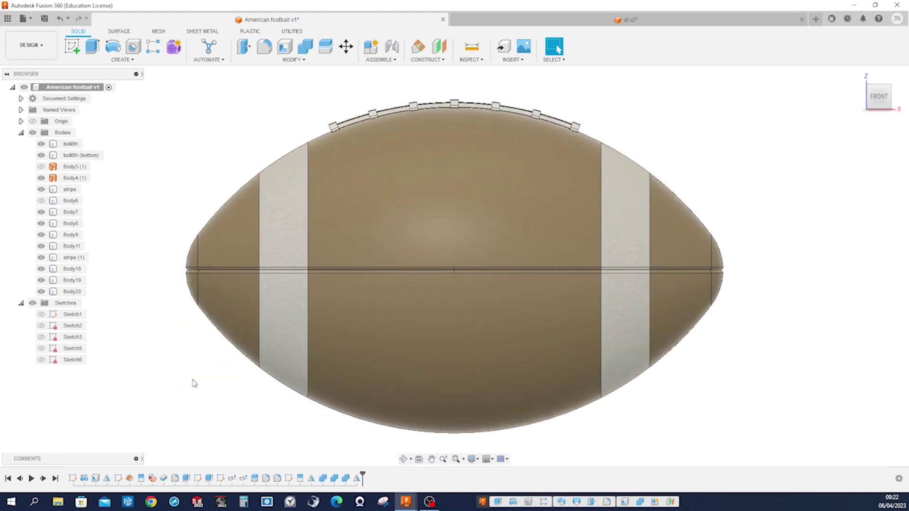
key("ctrl+shift+h")
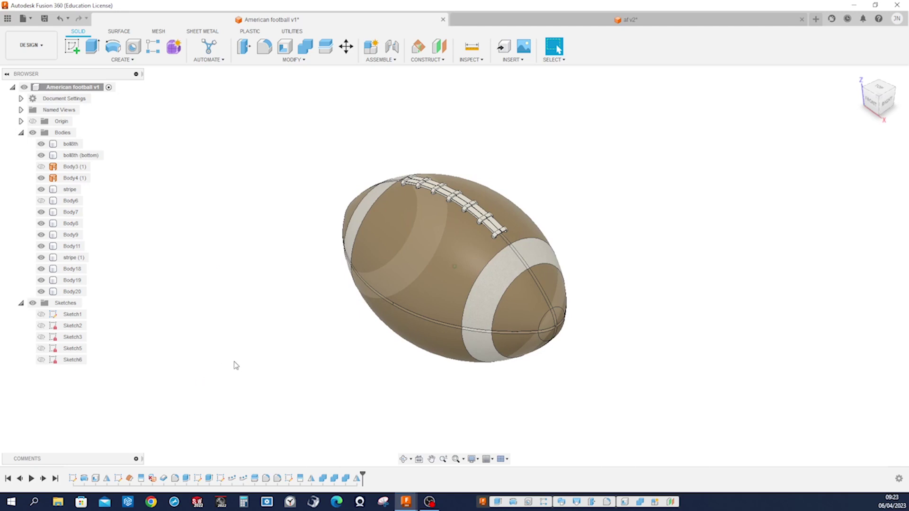
key("F6")
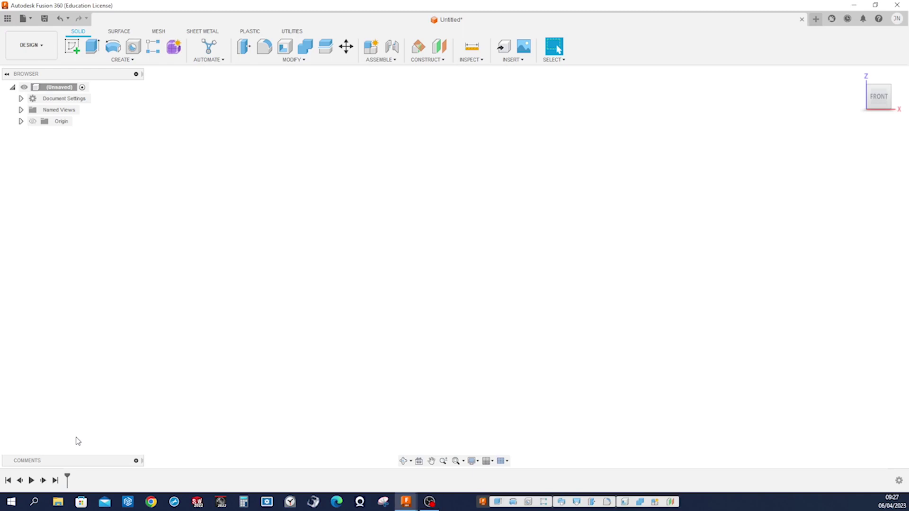
- Start a front-plane sketch with a horizontal line right of the origin and a vertical line above it
left_click(72, 46)
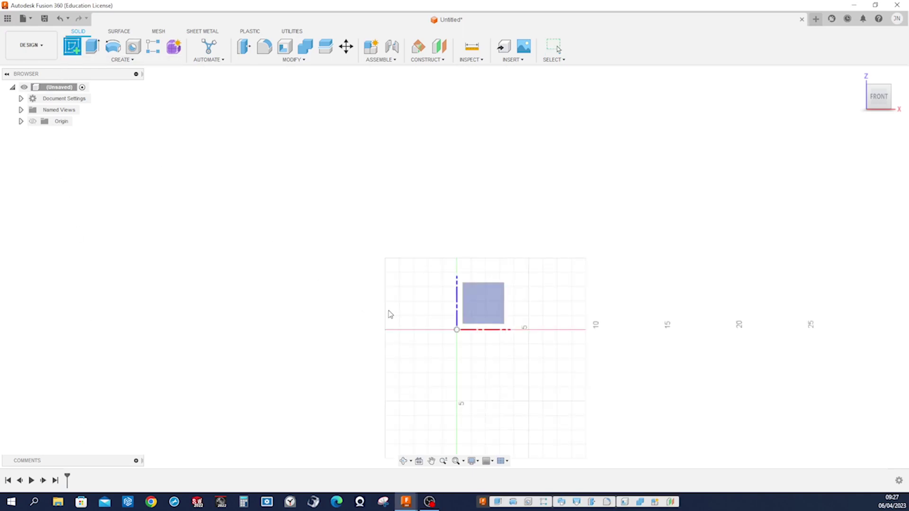
left_click(473, 306)
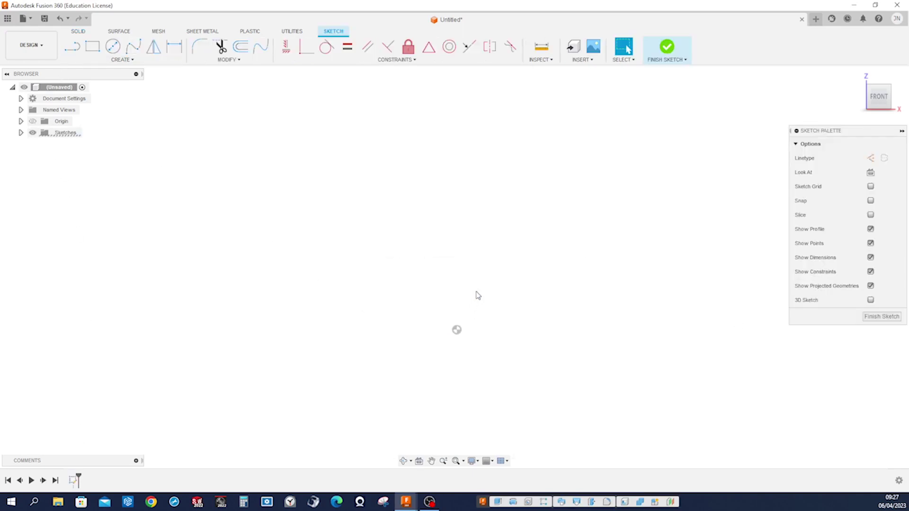
key("l")
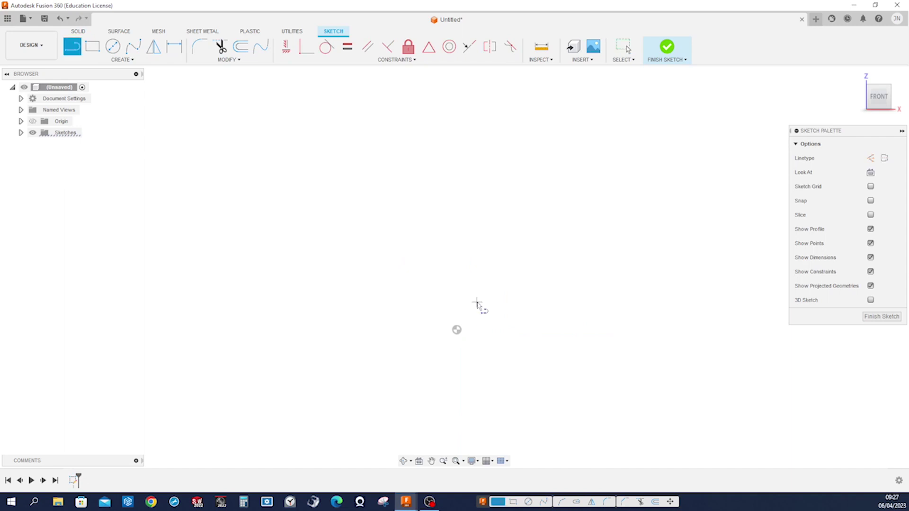
left_click(457, 331)
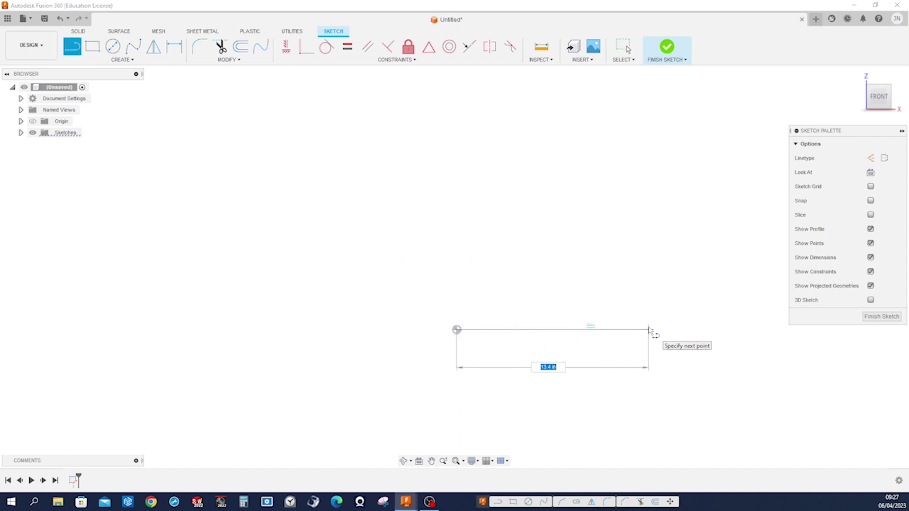
left_click(650, 330)
key("Escape")
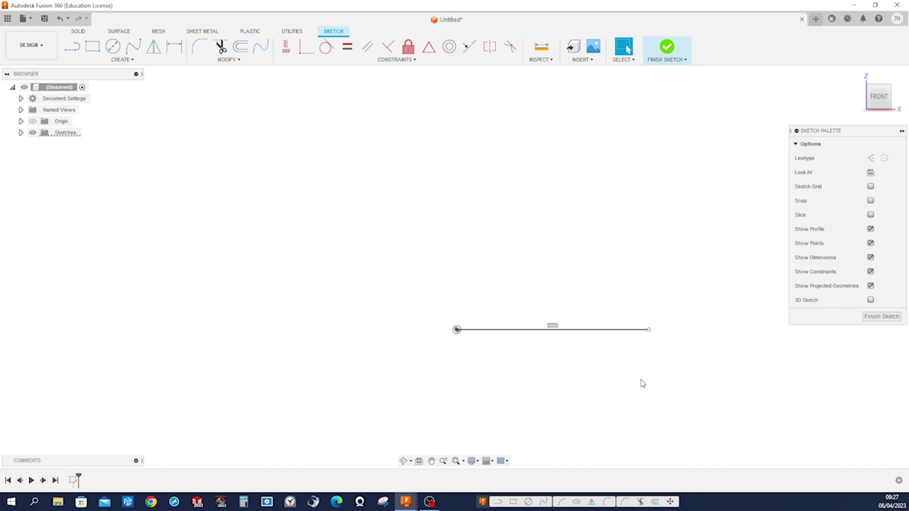
key("l")
left_click(457, 330)
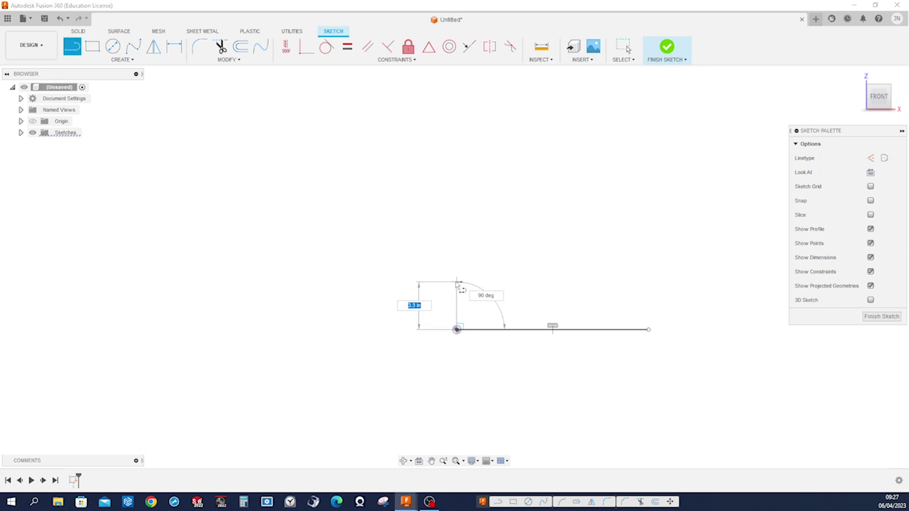
left_click(457, 264)
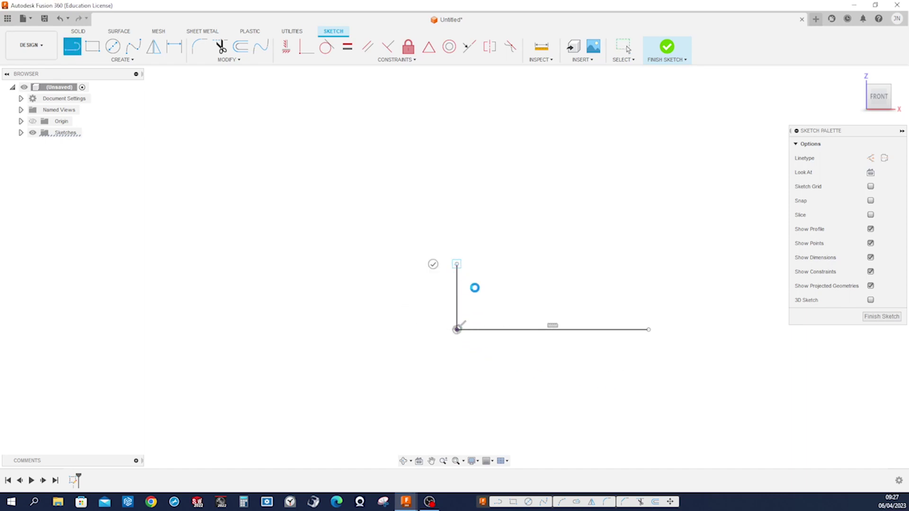
- Dimension the vertical line to a height of 3.3
key("d")
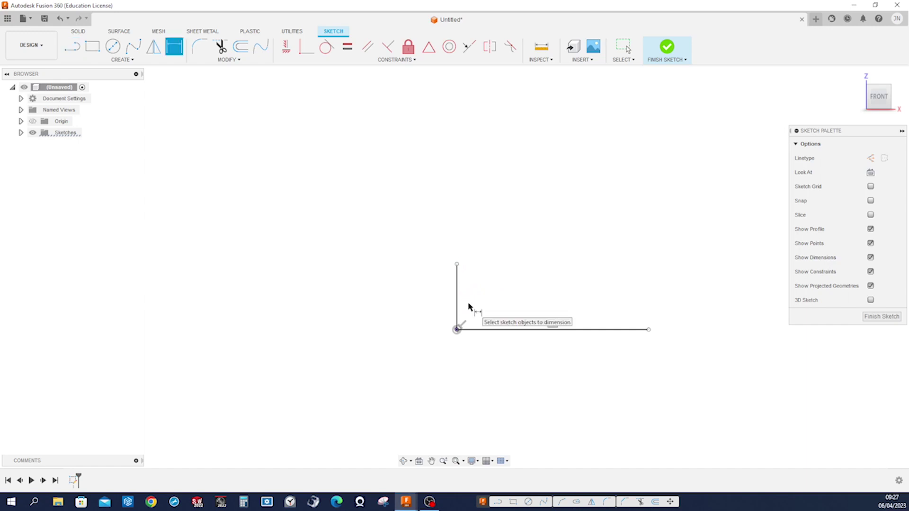
left_click(456, 310)
left_click(432, 307)
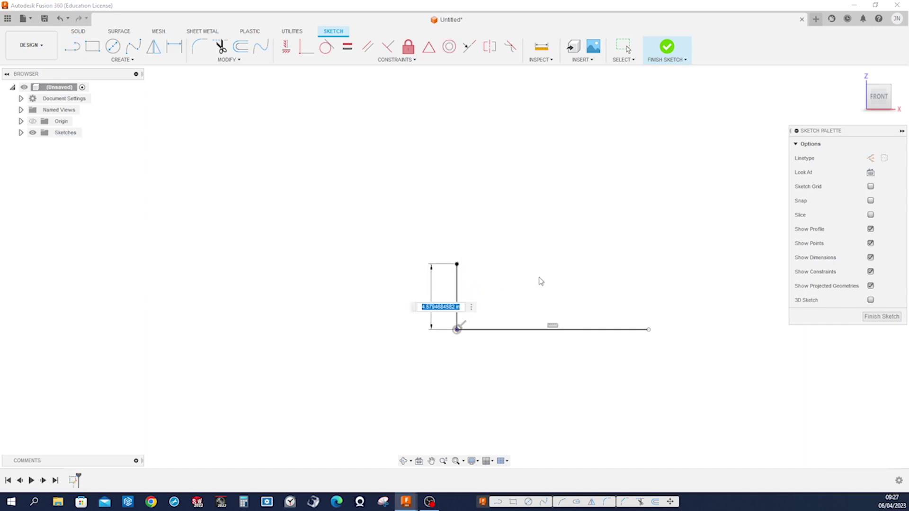
type("3.3")
key("Return")
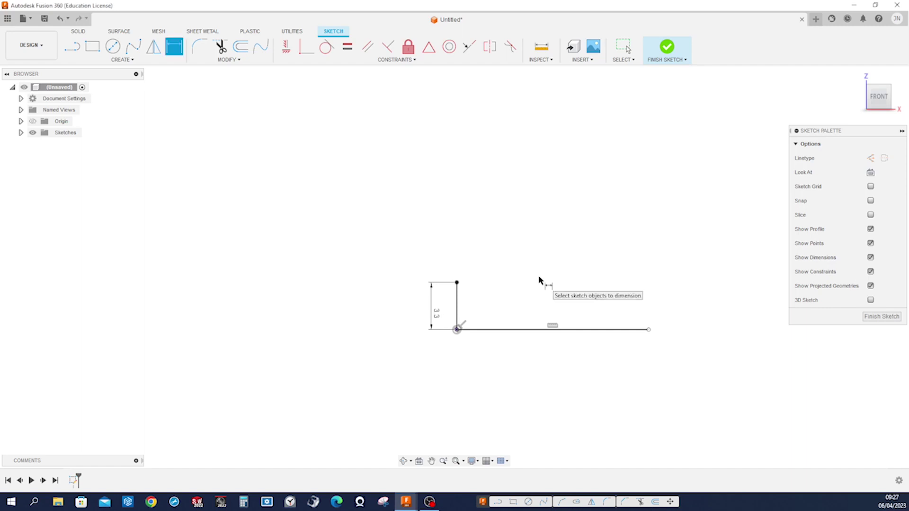
key("Escape")
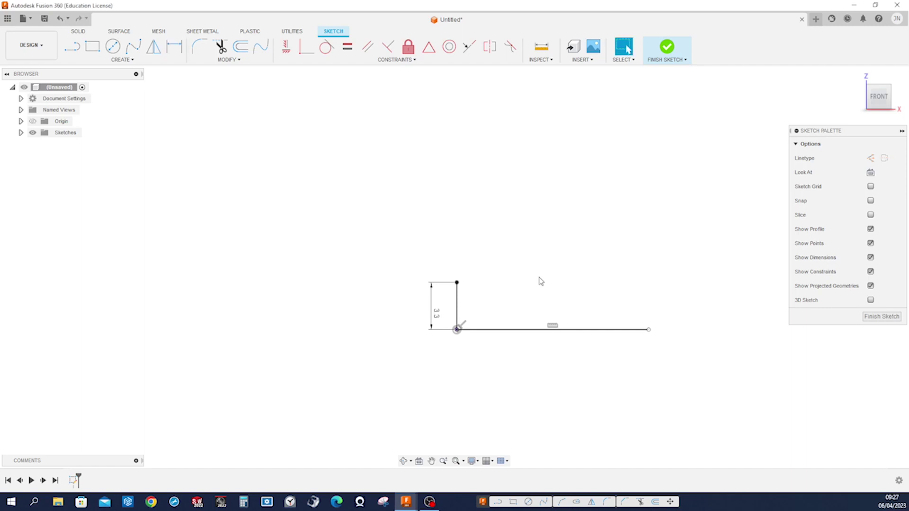
- Draw a horizontal line left of the origin and make it equal to the right line
key("l")
left_click(457, 330)
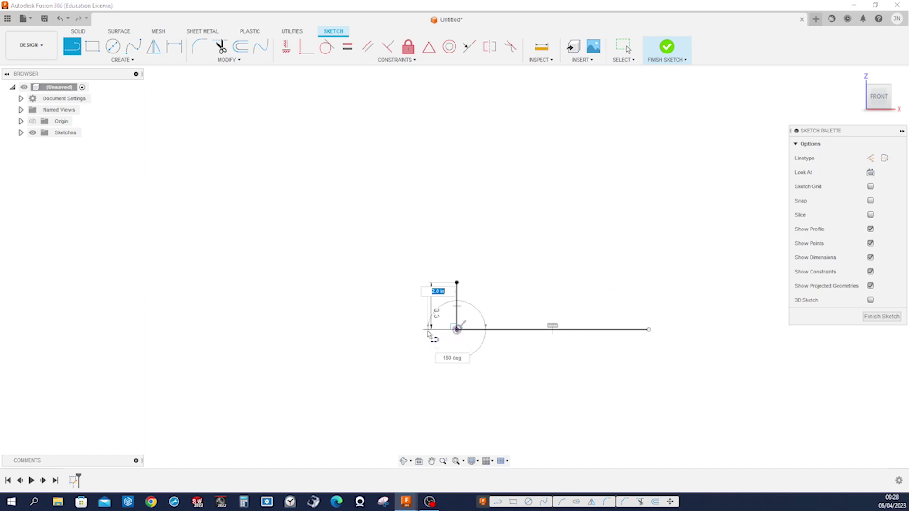
left_click(361, 330)
key("Escape")
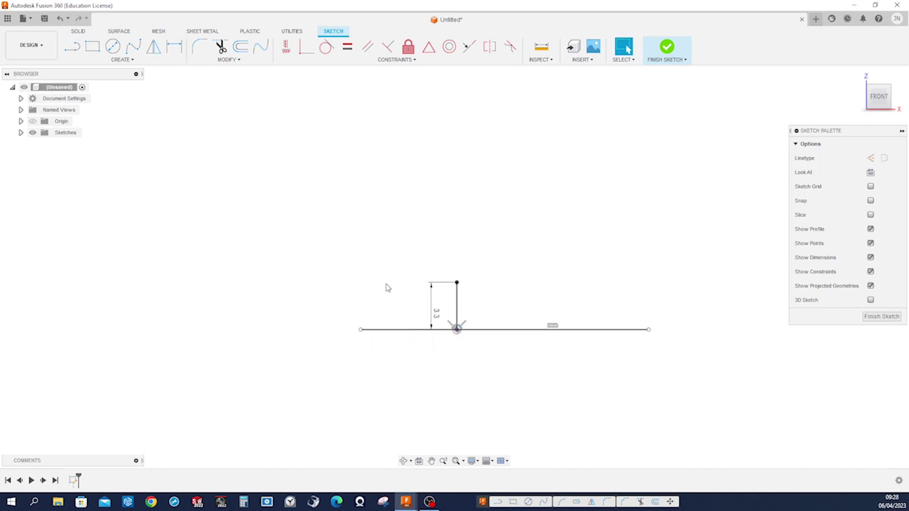
left_click(347, 46)
left_click(417, 331)
left_click(501, 335)
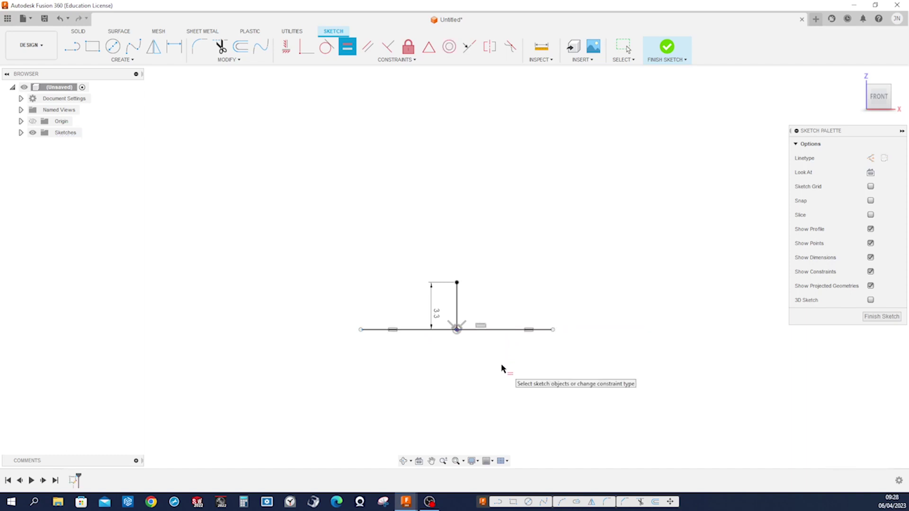
- Dimension the full horizontal line to an overall width of 11
key("d")
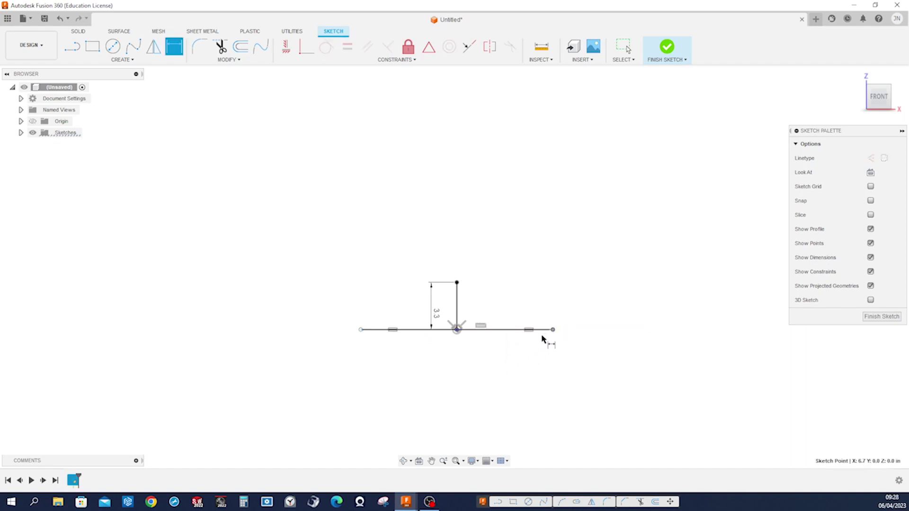
left_click(362, 330)
left_click(400, 368)
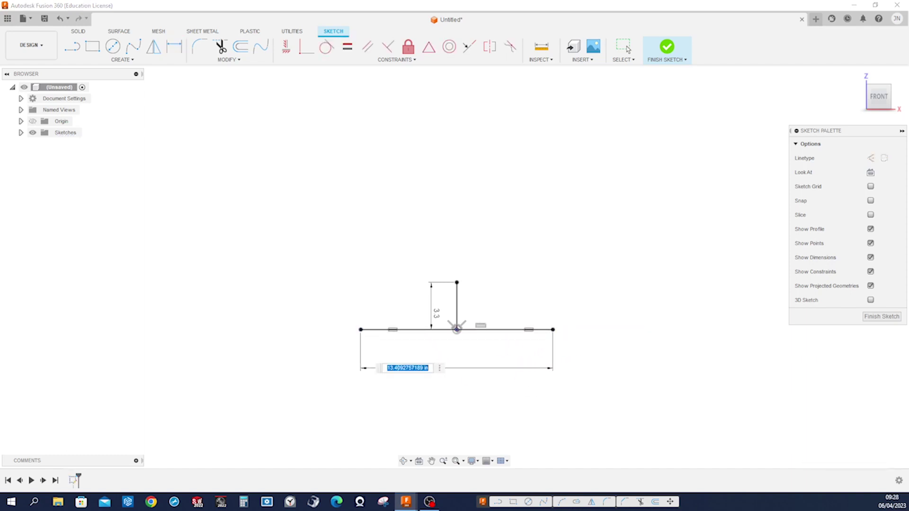
type("11")
key("Return")
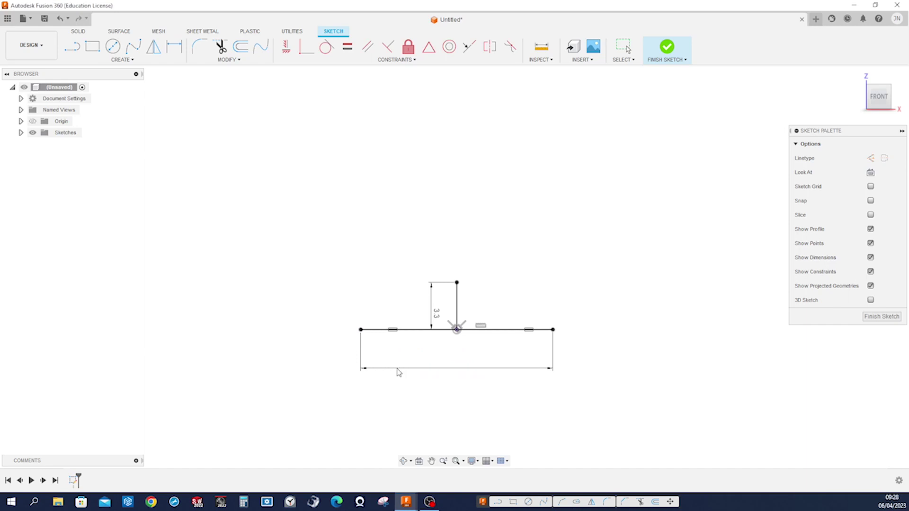
key("Escape")
scroll(567, 381, "up", 6)
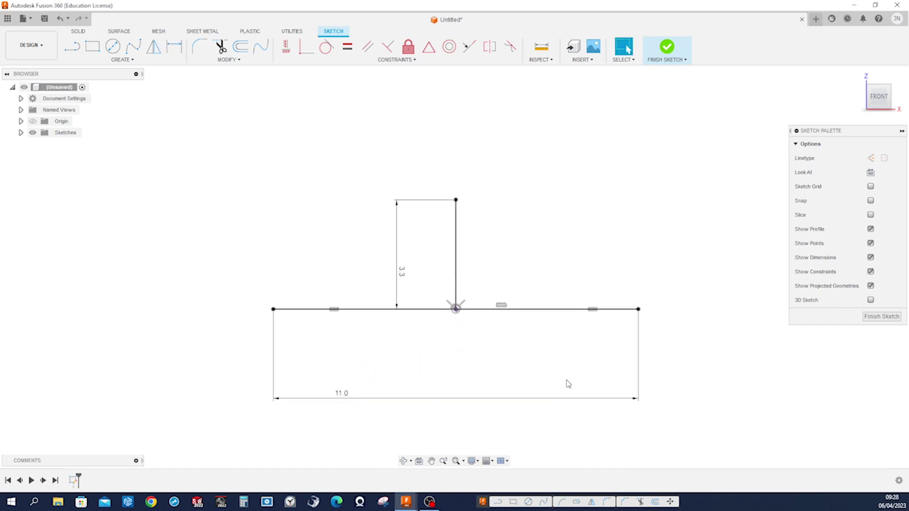
scroll(567, 380, "down", 2)
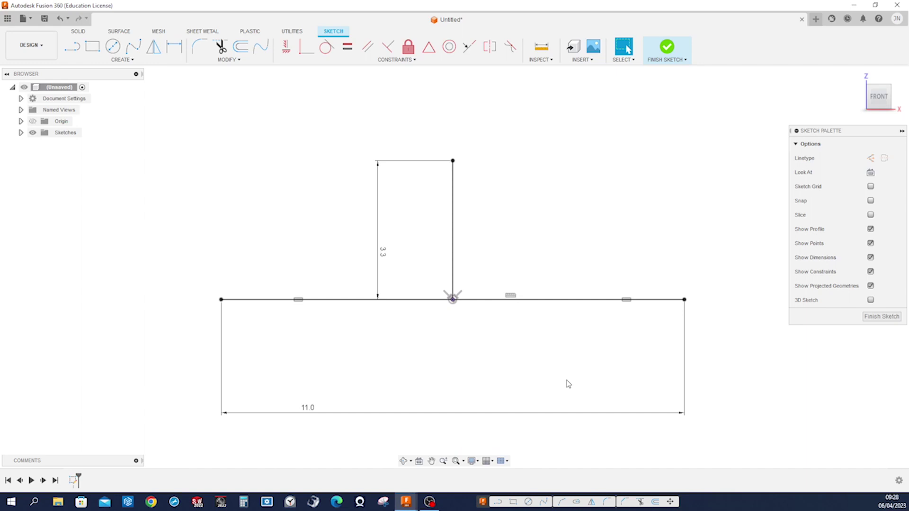
key("l")
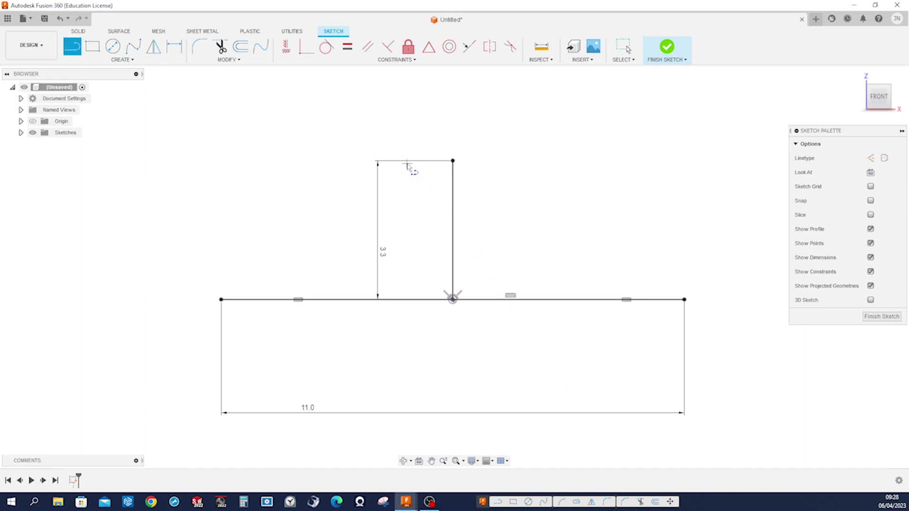
- Draw a leftward line at the vertical line's top and a curve from there to the right end
left_click(452, 160)
left_click(360, 161)
key("Escape")
mouse_move(453, 162)
left_mouse_down()
mouse_move(532, 179)
mouse_move(589, 207)
mouse_move(625, 243)
mouse_move(655, 243)
mouse_move(687, 303)
left_mouse_up()
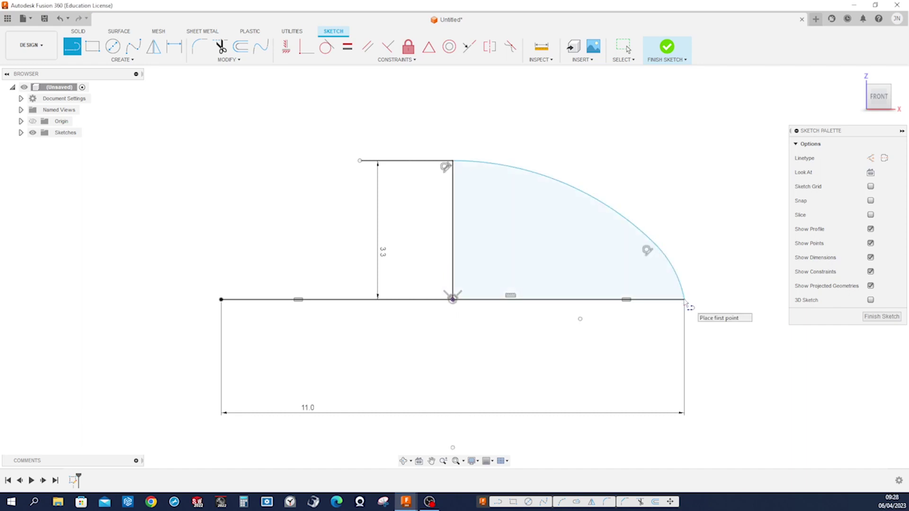
left_click(685, 351)
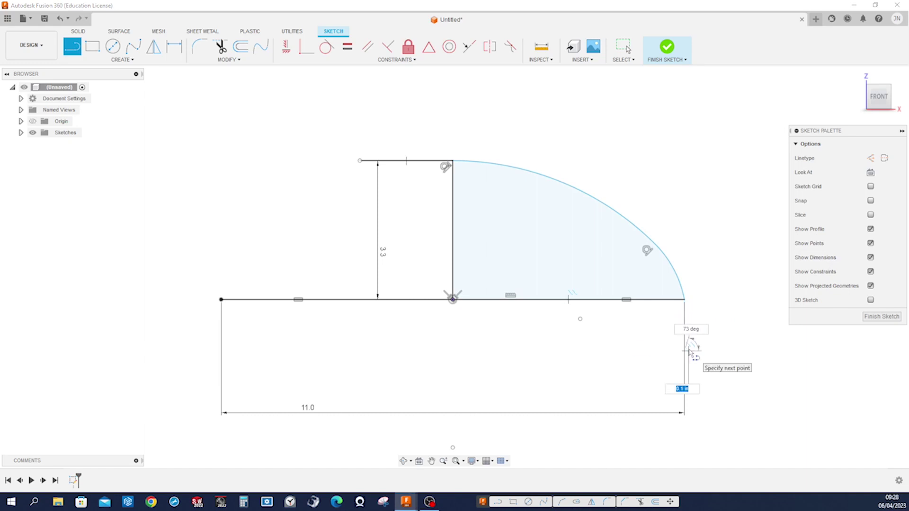
key("Escape")
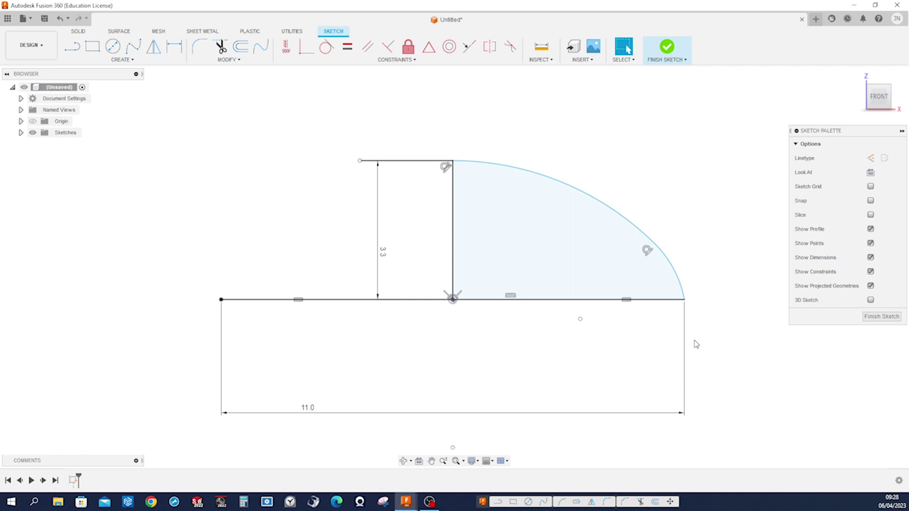
- Add a short vertical line at the right end and make the arc tangent to it
key("l")
left_click(684, 301)
left_click(686, 350)
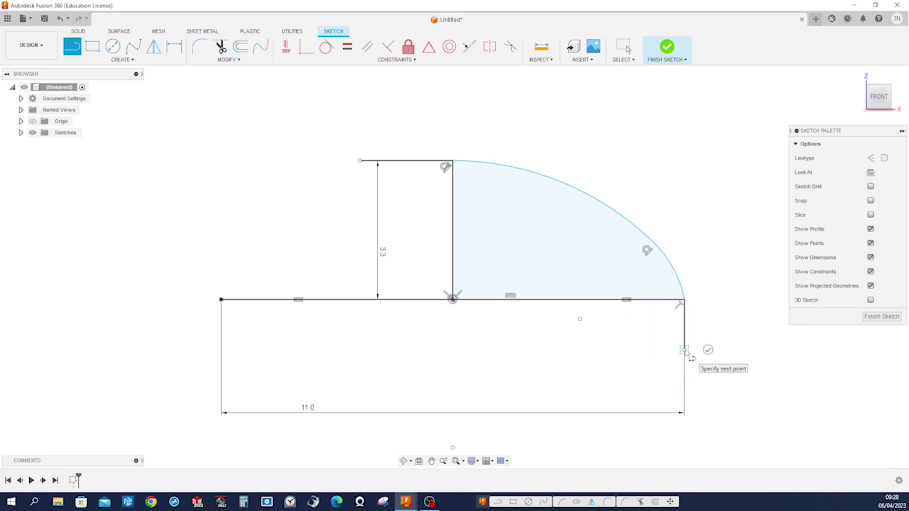
key("Escape")
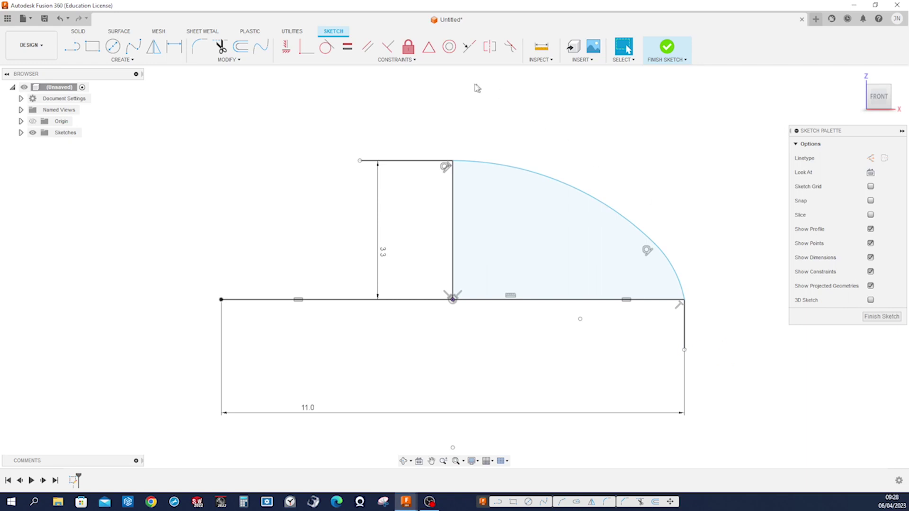
left_click(328, 49)
left_click(686, 330)
left_click(684, 290)
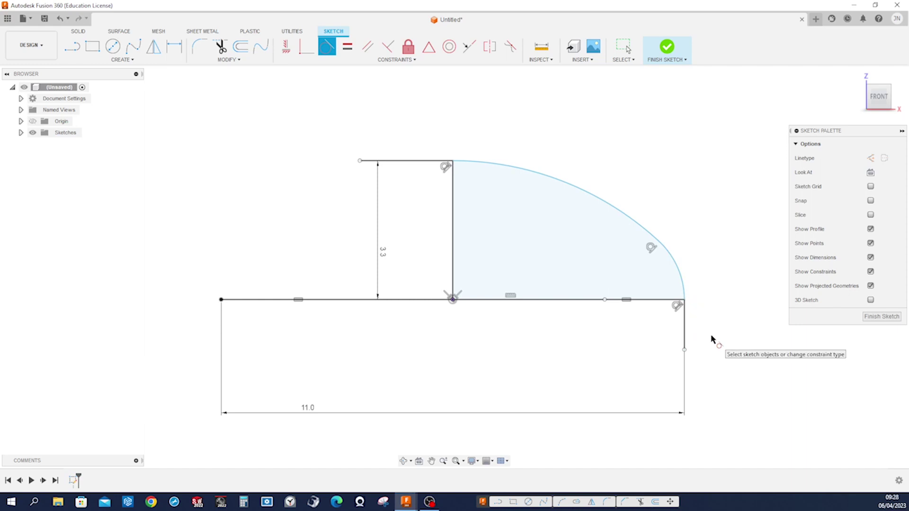
- Give the corner arc a 1.2 radius and finish the sketch
key("d")
left_click(683, 285)
left_click(695, 273)
type("1")
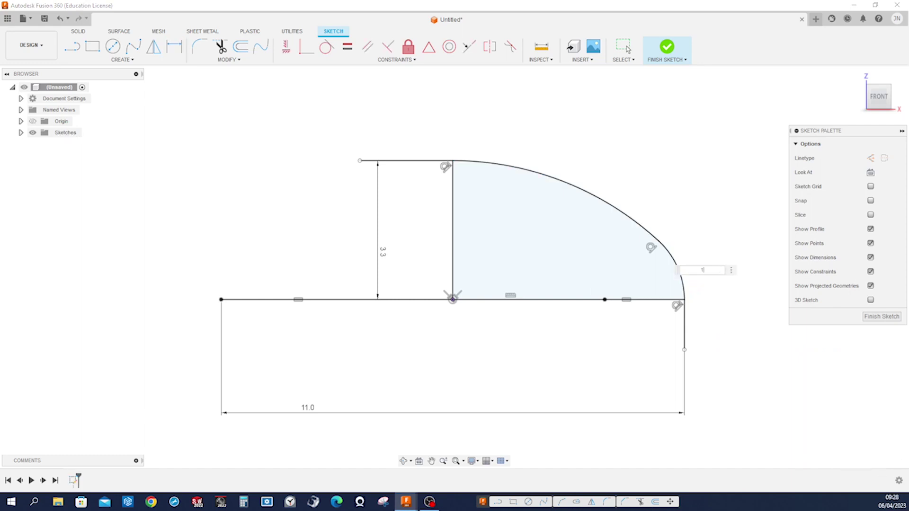
type(".2")
key("Return")
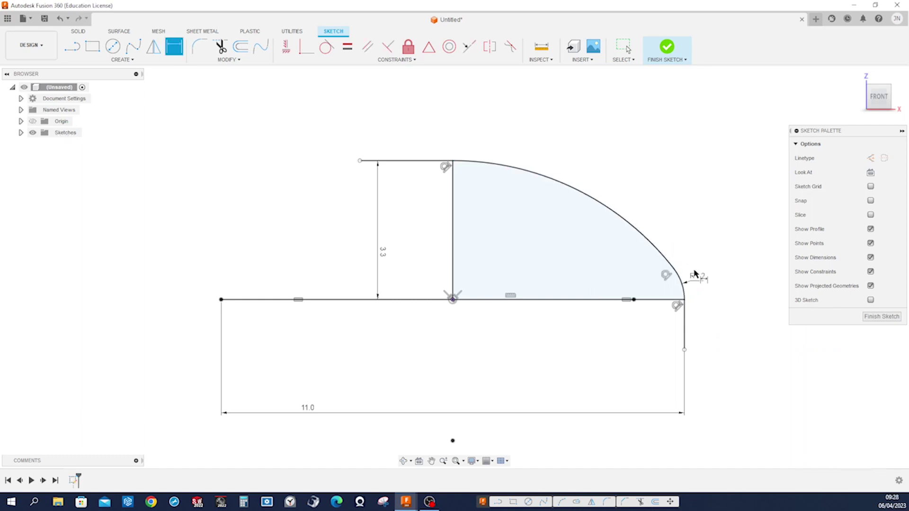
left_click(870, 317)
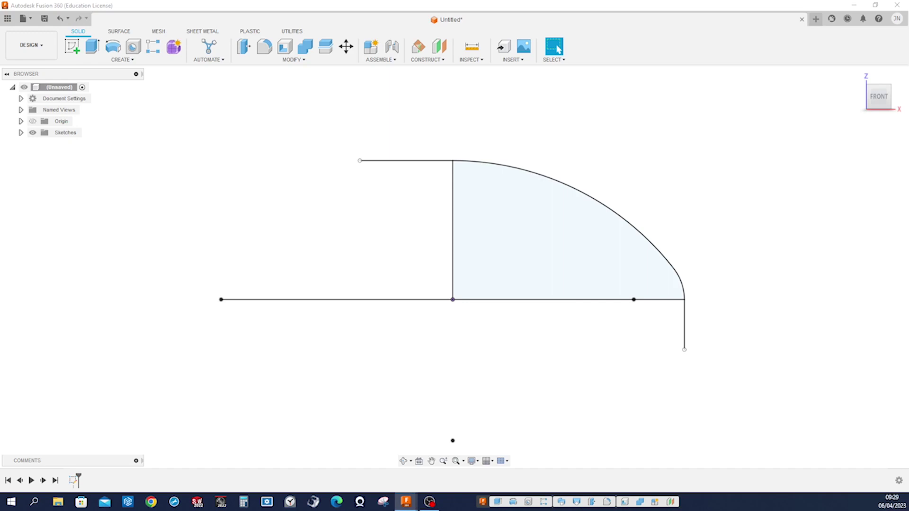
- Revolve the profile 90° about the horizontal line into a new solid body
left_click(113, 46)
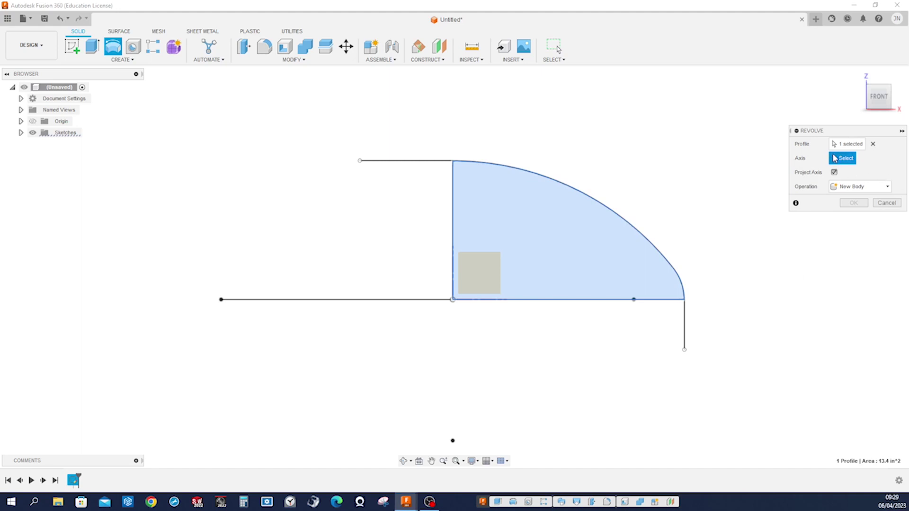
left_click(419, 304)
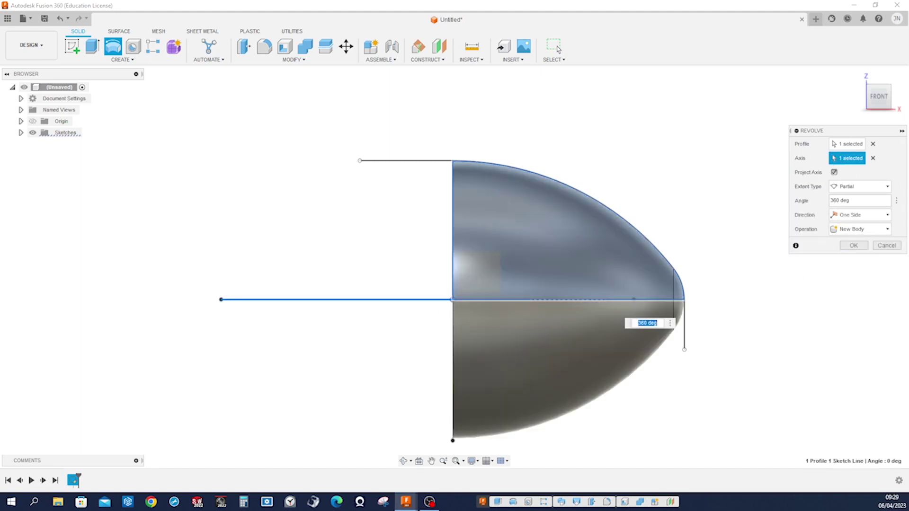
type("90")
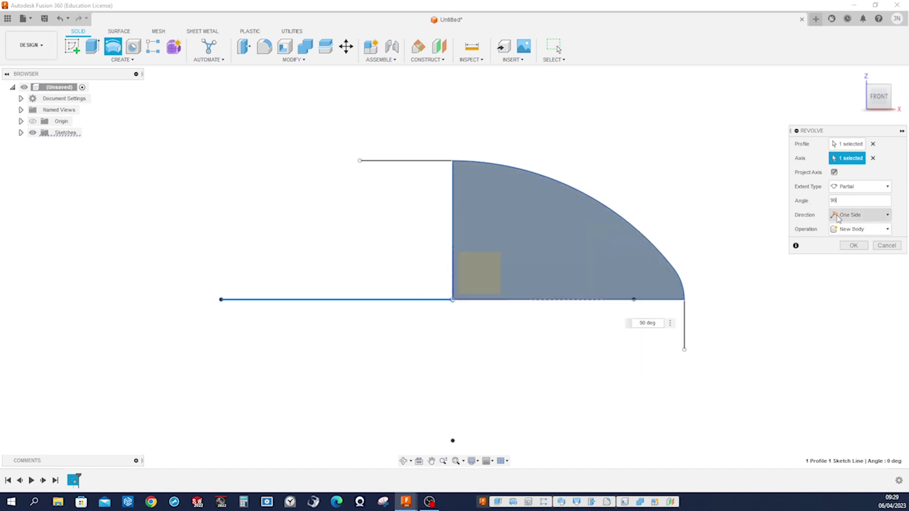
left_click(854, 246)
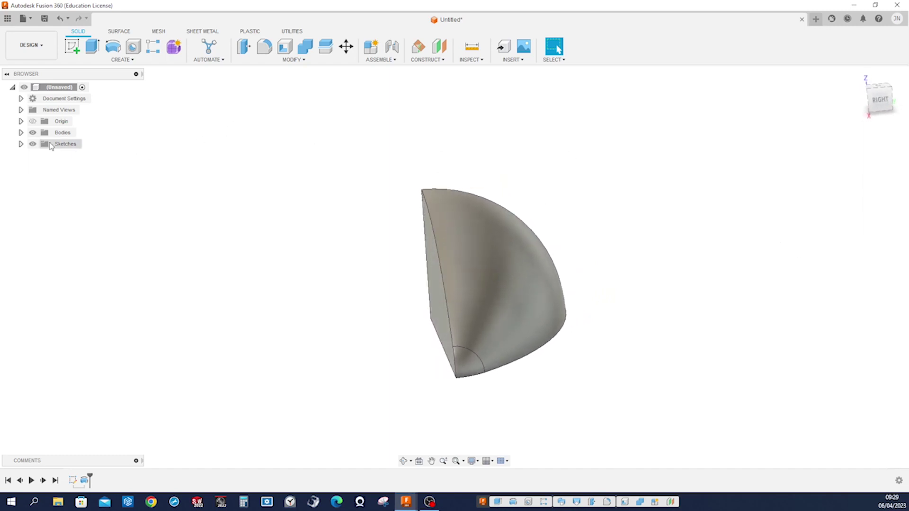
- Rename Body1 to ball8th in the Browser's Bodies list
left_click(21, 133)
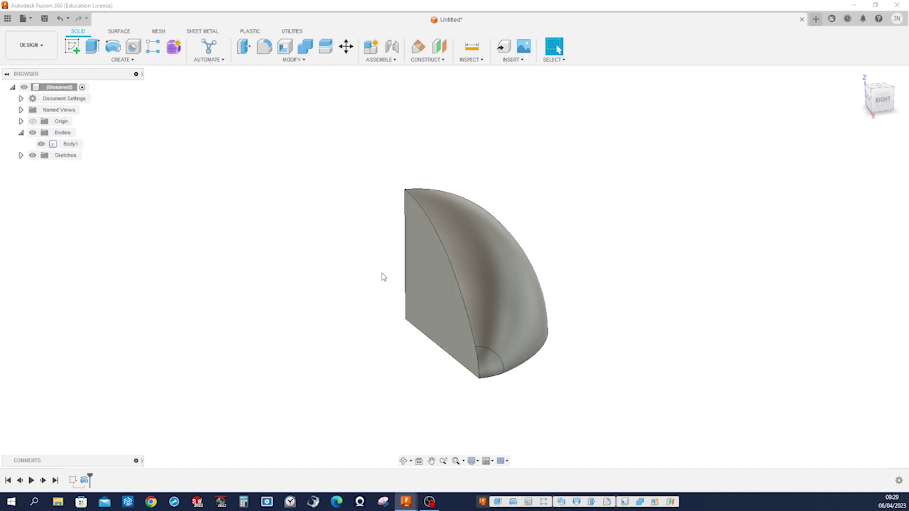
right_click(76, 148)
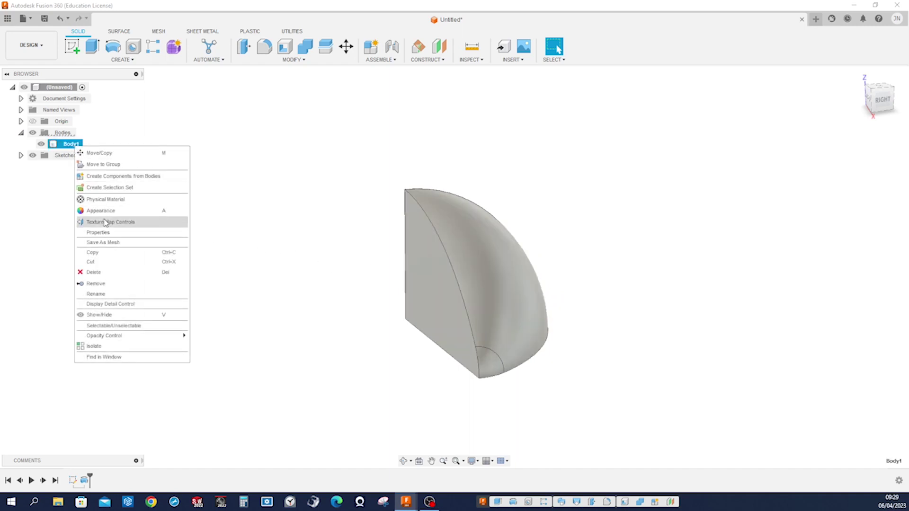
left_click(100, 294)
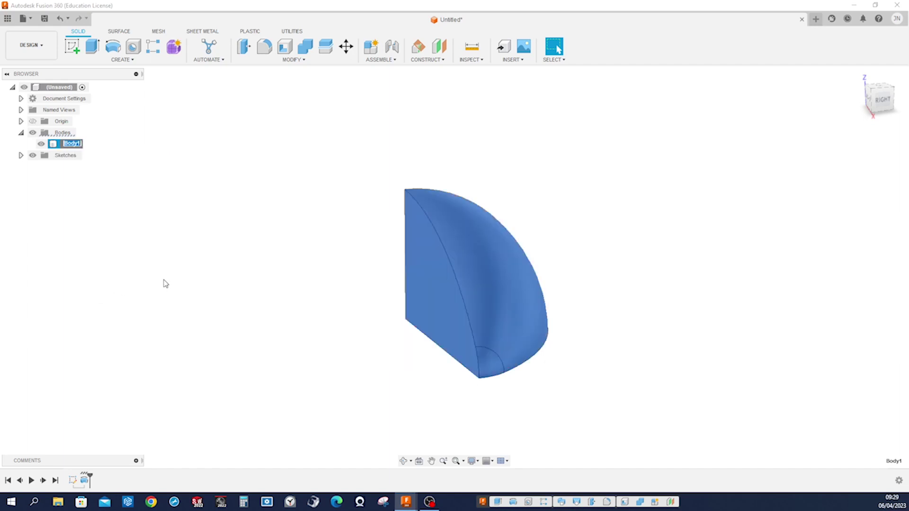
type("ball8th")
key("Return")
left_click(603, 225)
middle_click_drag(603, 225, 653, 223, "shift")
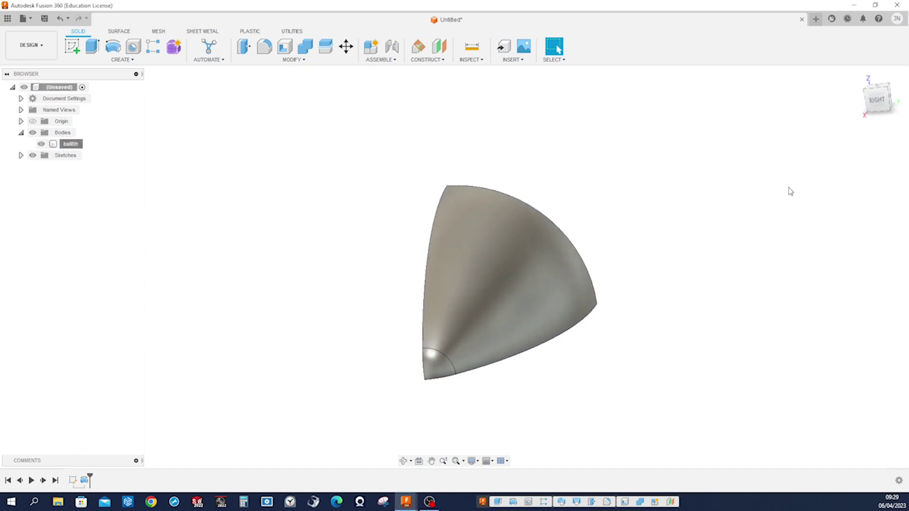
- Apply the brown PEEK appearance from Favorites to the ball8th body
key("a")
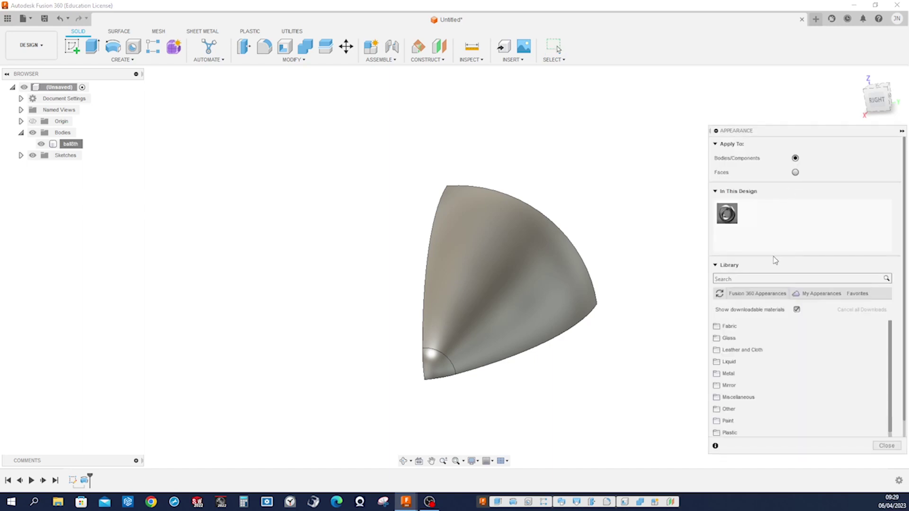
left_click(859, 294)
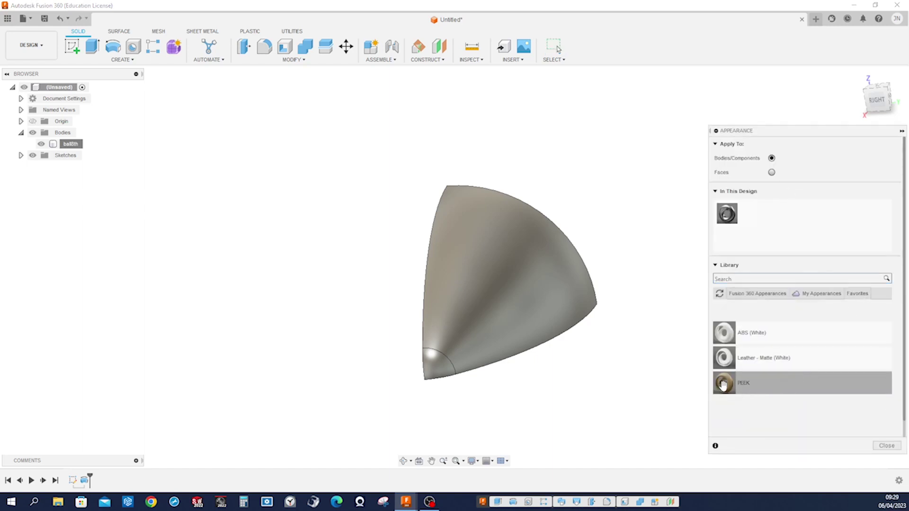
left_click_drag(724, 385, 524, 291)
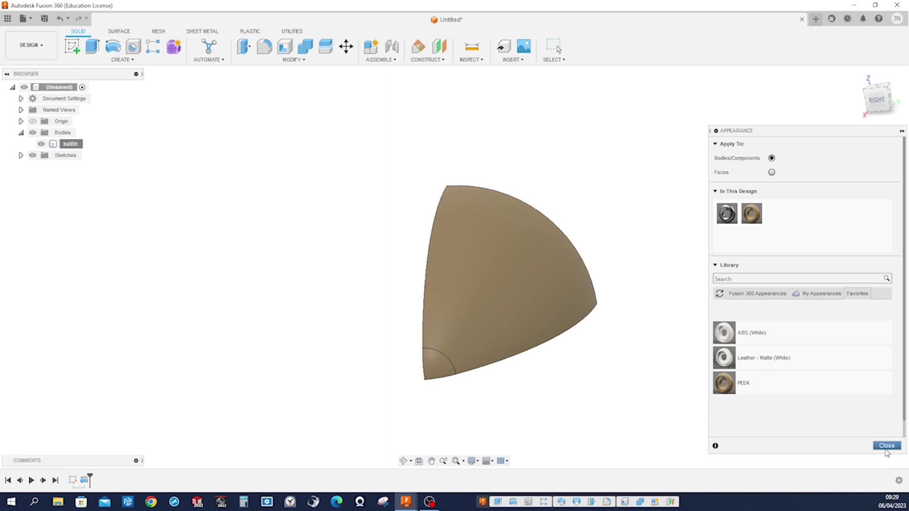
left_click(886, 449)
middle_click_drag(715, 361, 830, 304, "shift")
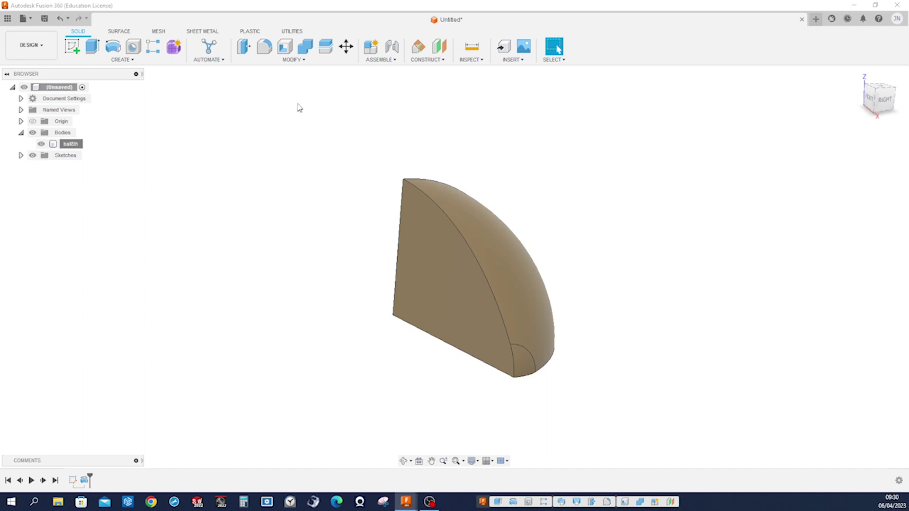
- Shell ball8th to a 0.10 in inside thickness, removing its two flat sides and bottom face
left_click(284, 49)
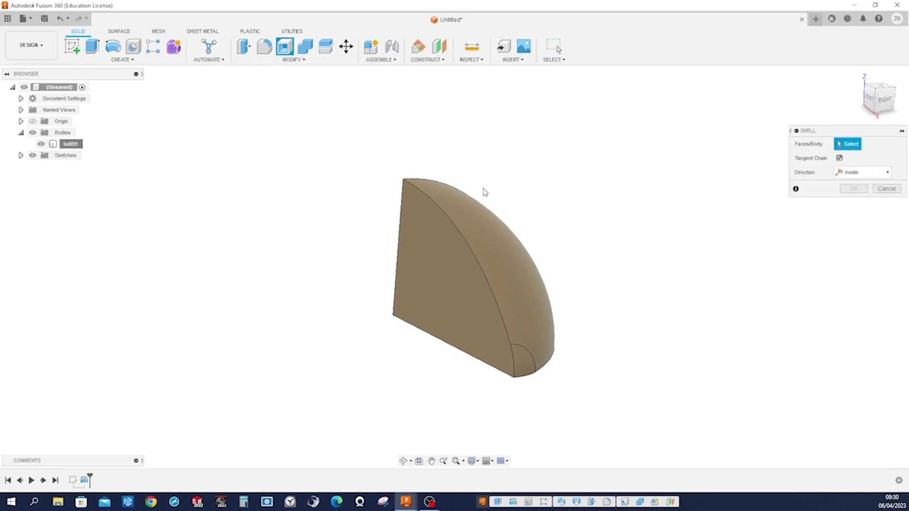
left_click(473, 287)
middle_click_drag(323, 285, 414, 259, "shift")
left_click(418, 262)
middle_click_drag(481, 335, 469, 294, "shift")
left_click(469, 293)
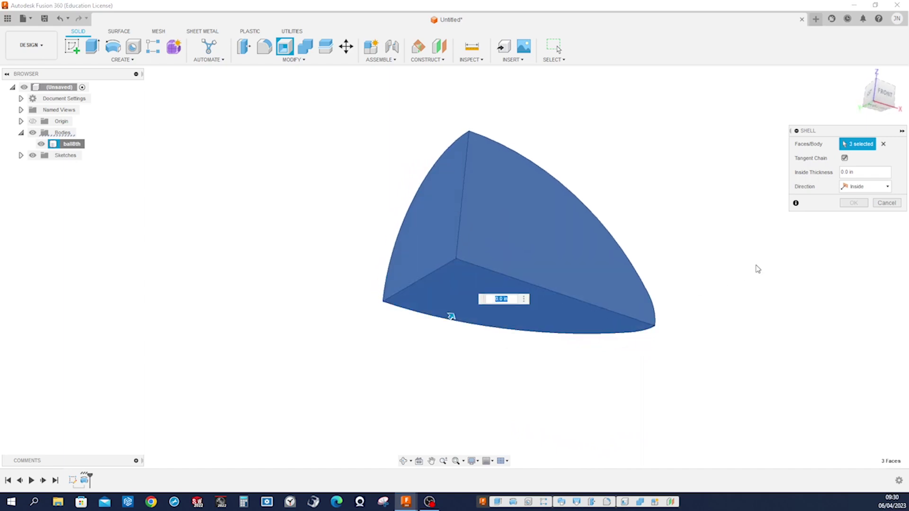
middle_click_drag(658, 289, 588, 315, "shift")
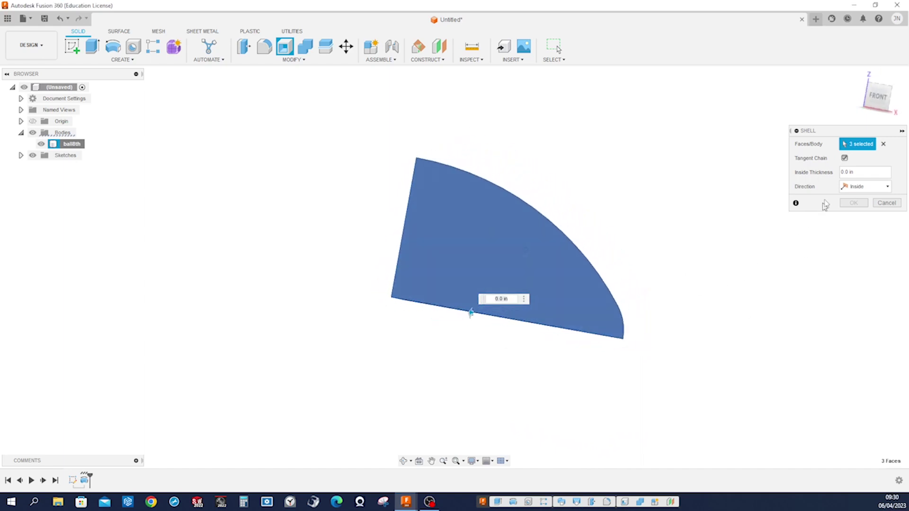
left_click(846, 172)
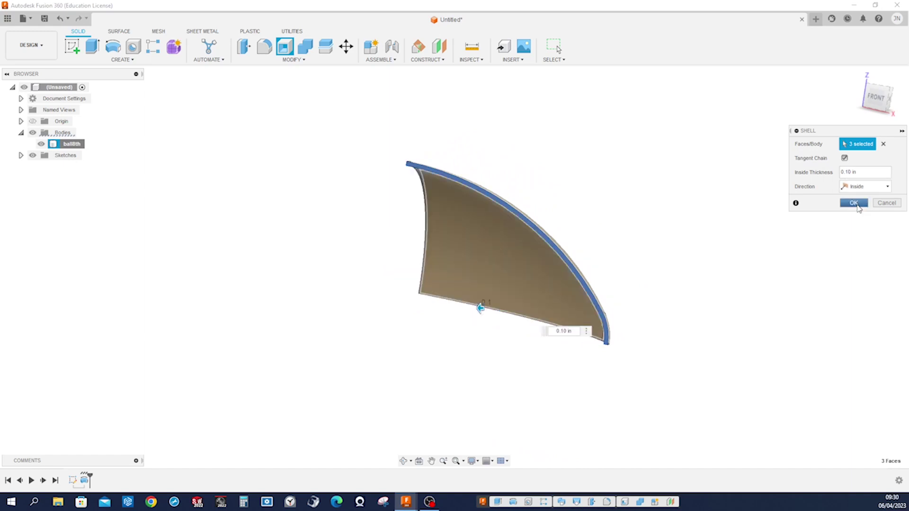
left_click(854, 203)
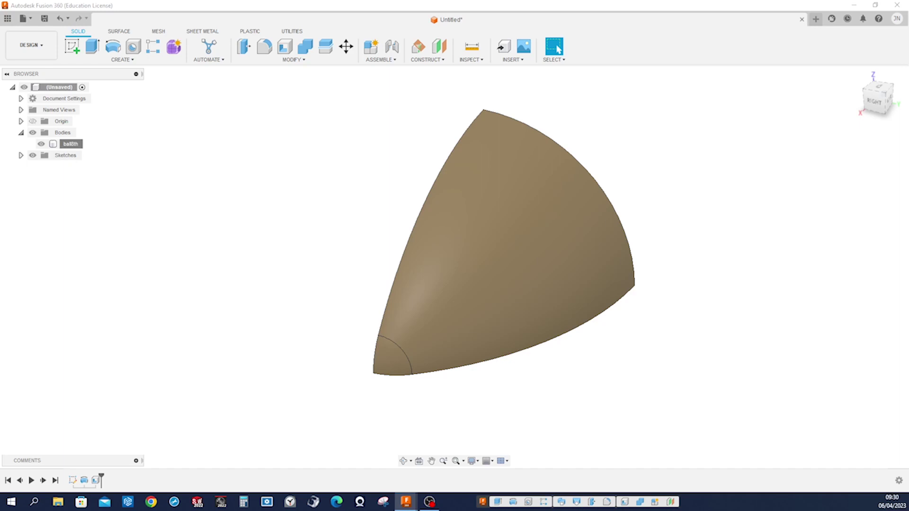
middle_click_drag(613, 308, 576, 261, "shift")
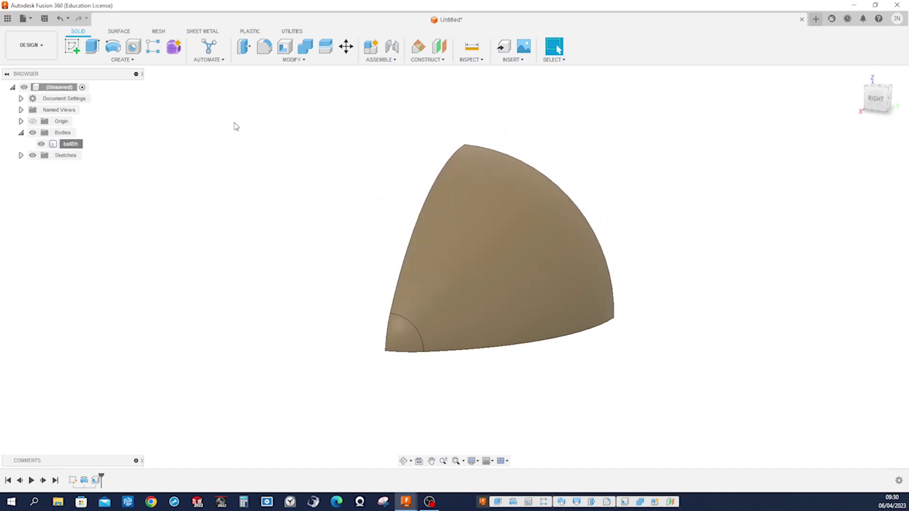
- Mirror ball8th across the adjacent origin plane as a new body, ball8th (1)
left_click(122, 59)
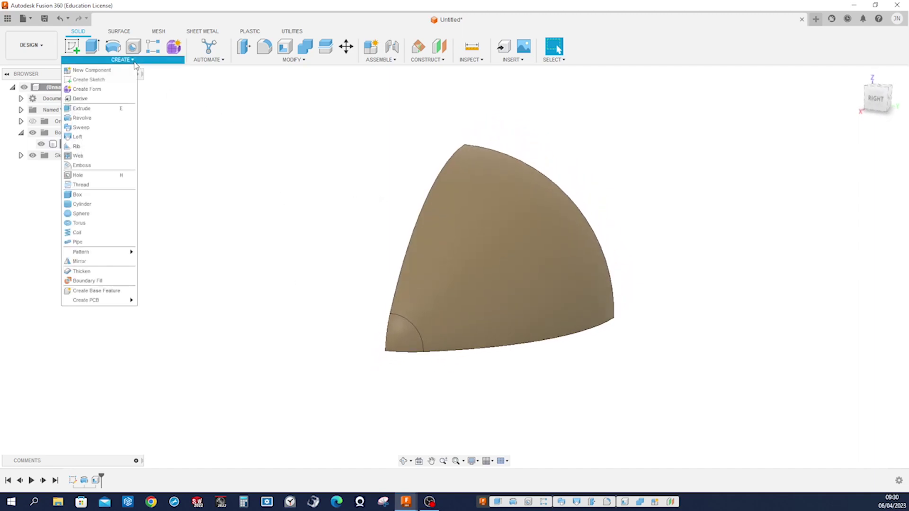
left_click(89, 263)
left_click(448, 266)
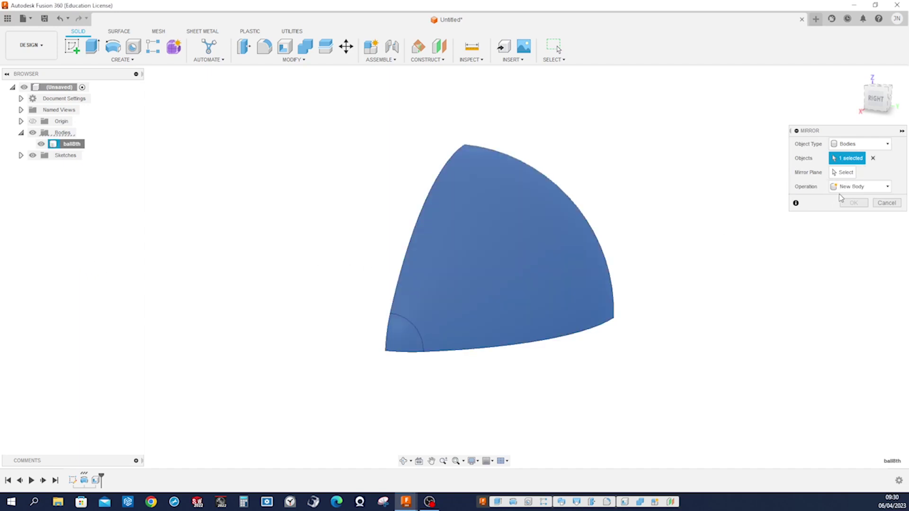
left_click(839, 173)
middle_click_drag(272, 273, 401, 288, "shift")
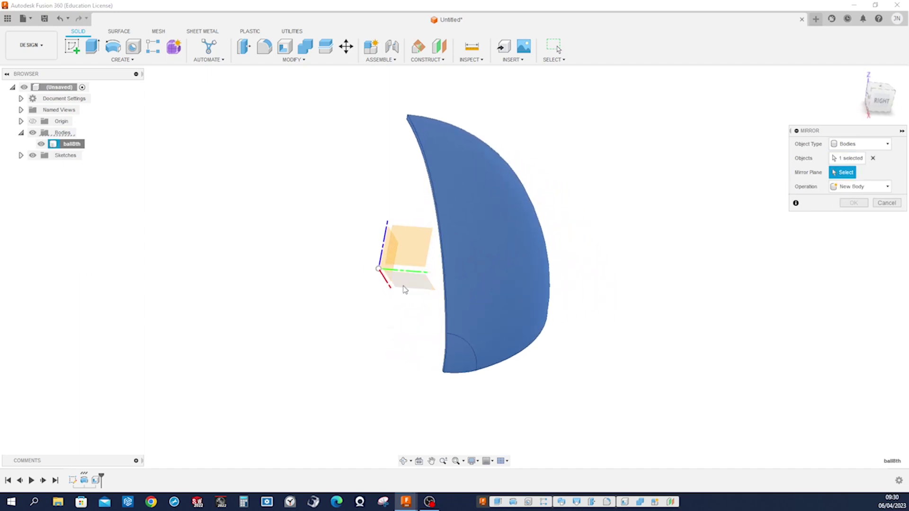
left_click(415, 288)
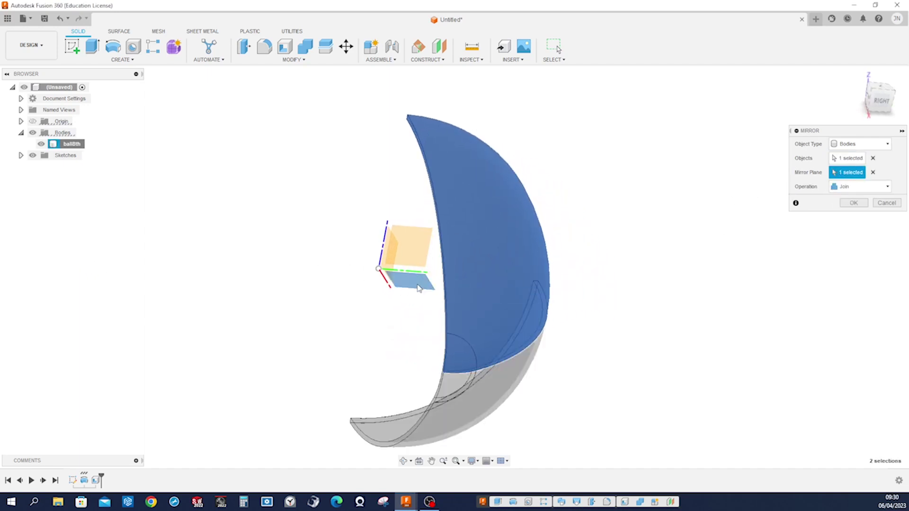
left_click(888, 192)
left_click(870, 201)
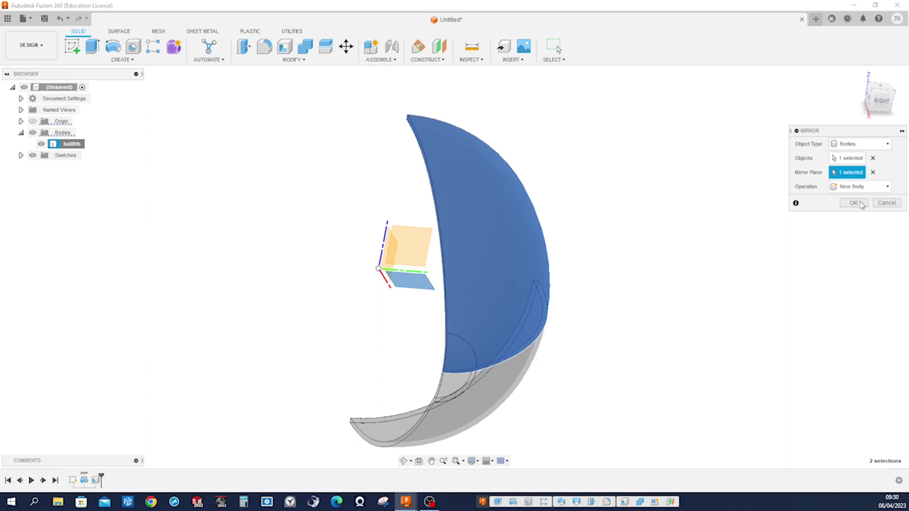
left_click(855, 203)
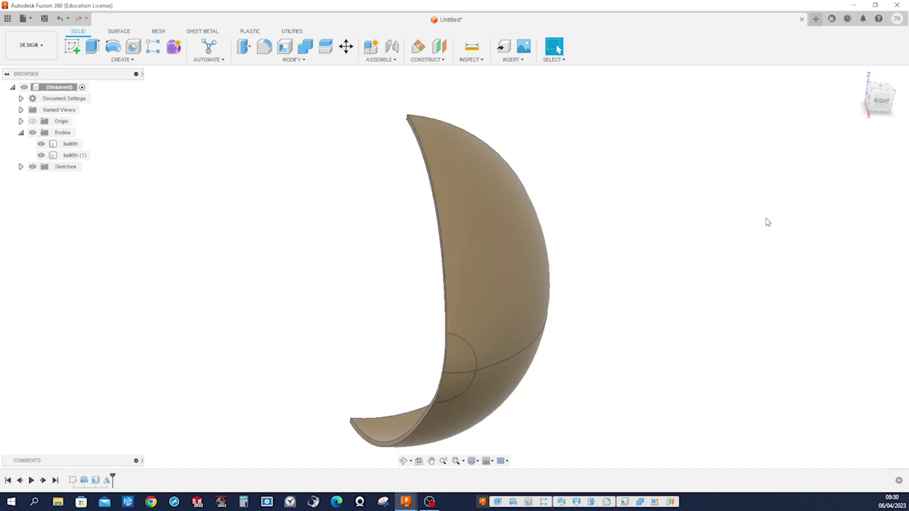
middle_click_drag(595, 206, 146, 167, "shift")
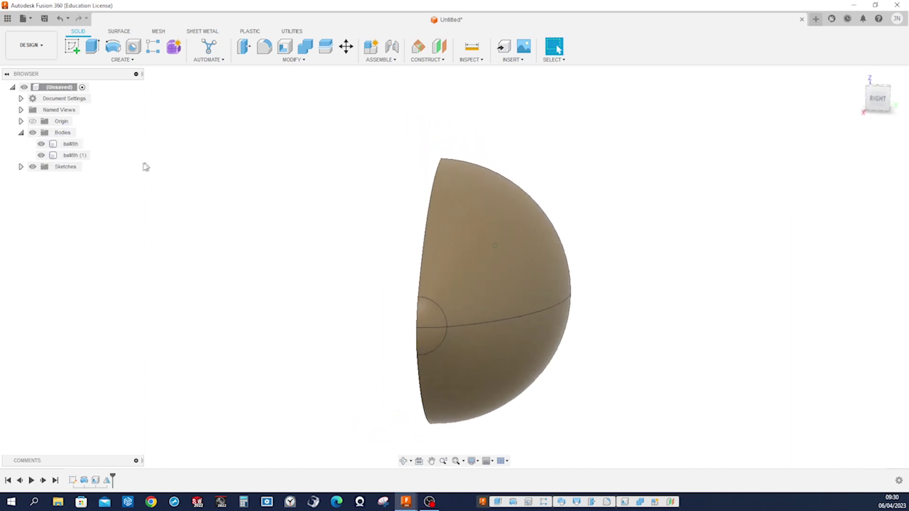
- Rename the mirrored body to 'ball8th (bottom)' and hide it
right_click(75, 155)
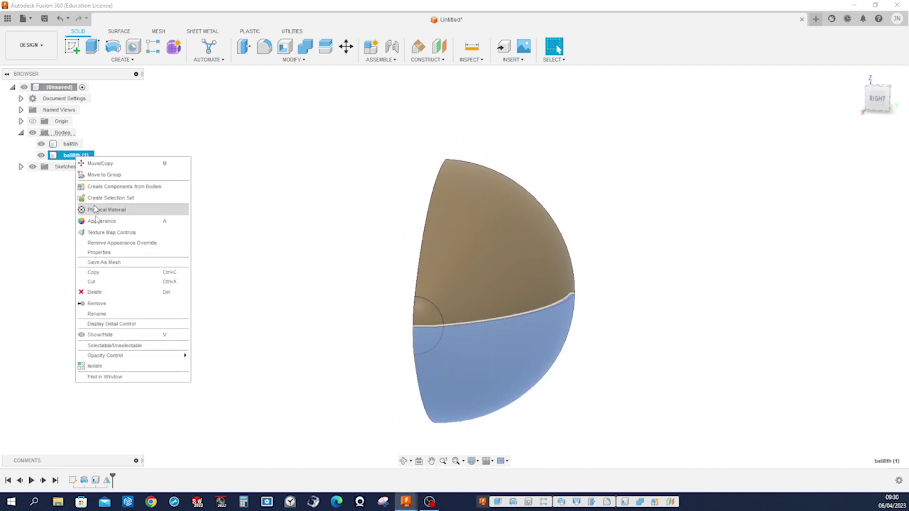
left_click(105, 314)
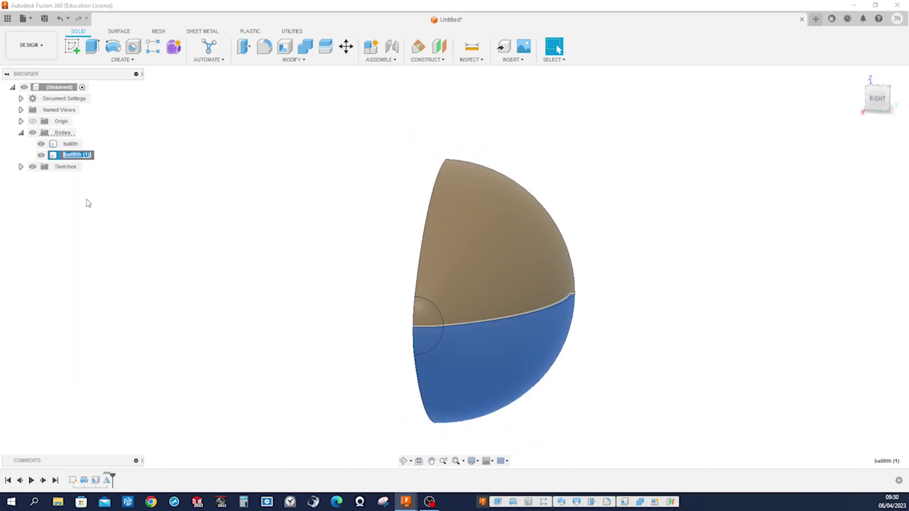
left_click(89, 155)
type("bottom)")
key("Return")
left_click(169, 167)
left_click(41, 155)
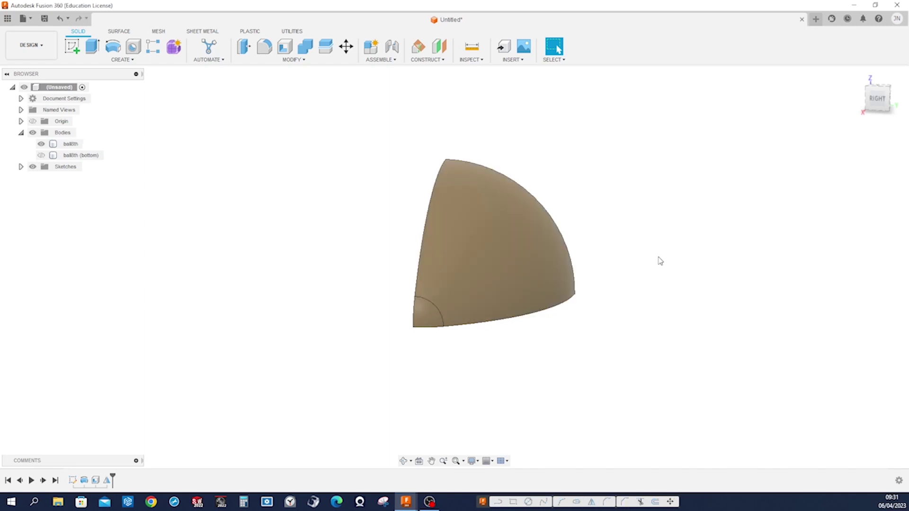
middle_click_drag(658, 263, 541, 189, "shift")
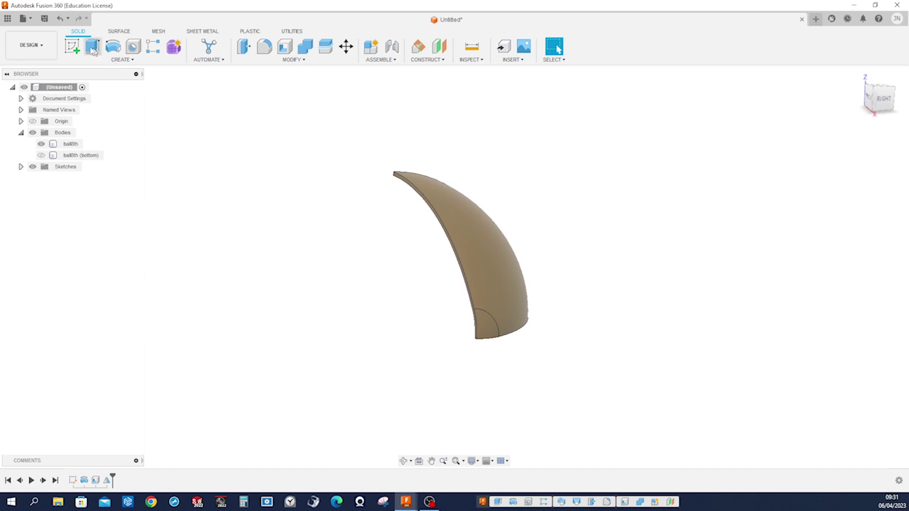
- Start a ground-plane sketch with a 2-point rectangle anchored at the origin
left_click(70, 48)
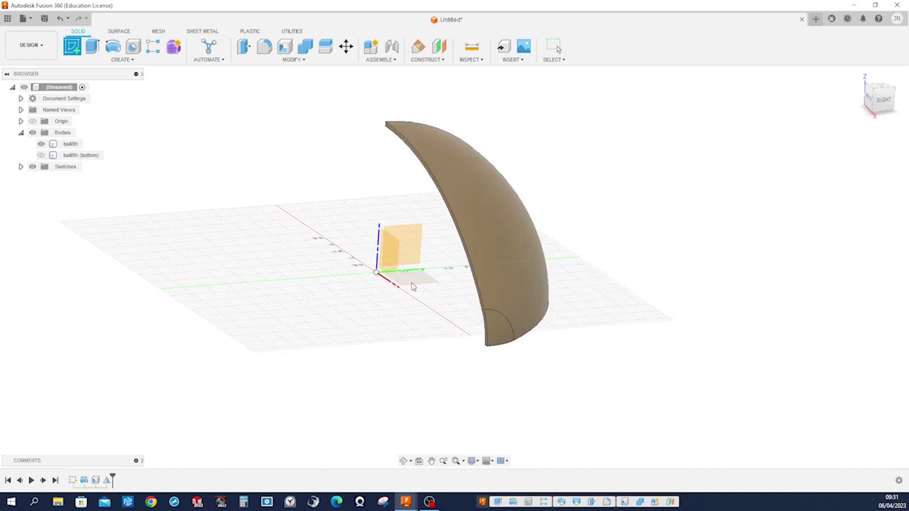
left_click(412, 284)
middle_click_drag(635, 360, 526, 344, "shift")
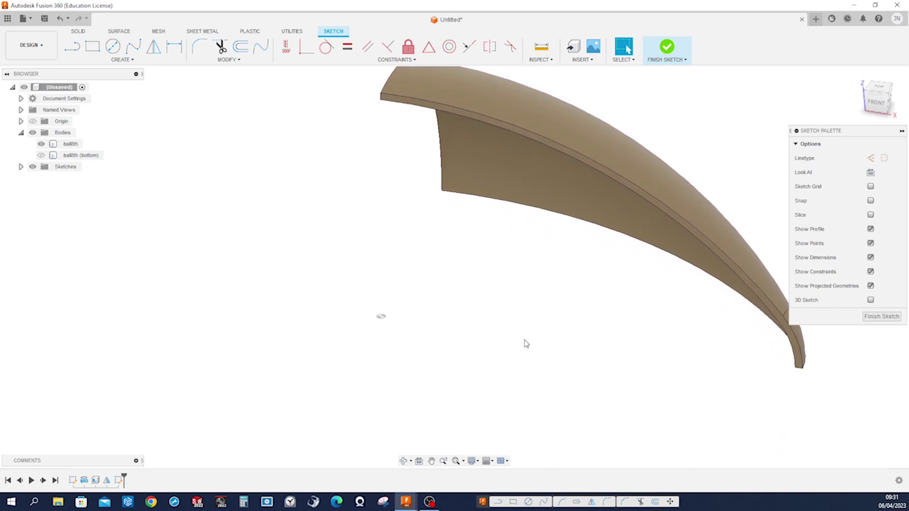
left_click(92, 46)
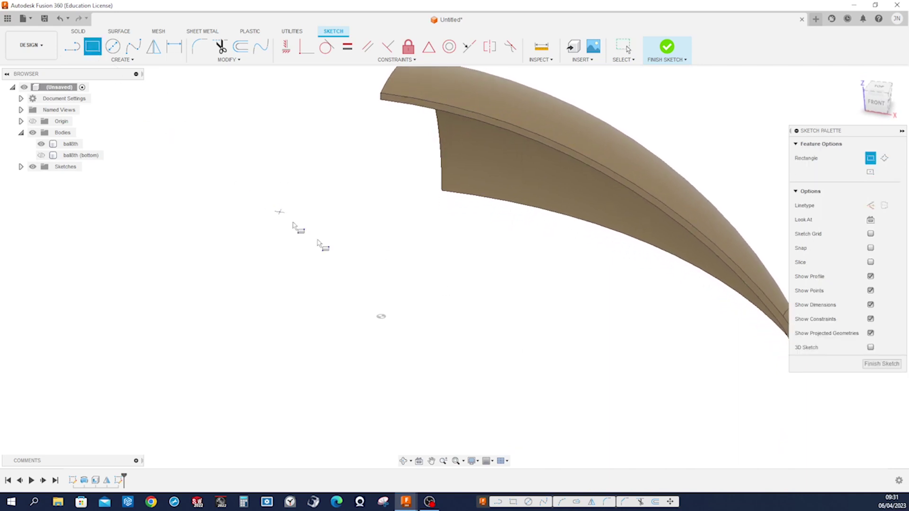
left_click(381, 316)
left_click(533, 313)
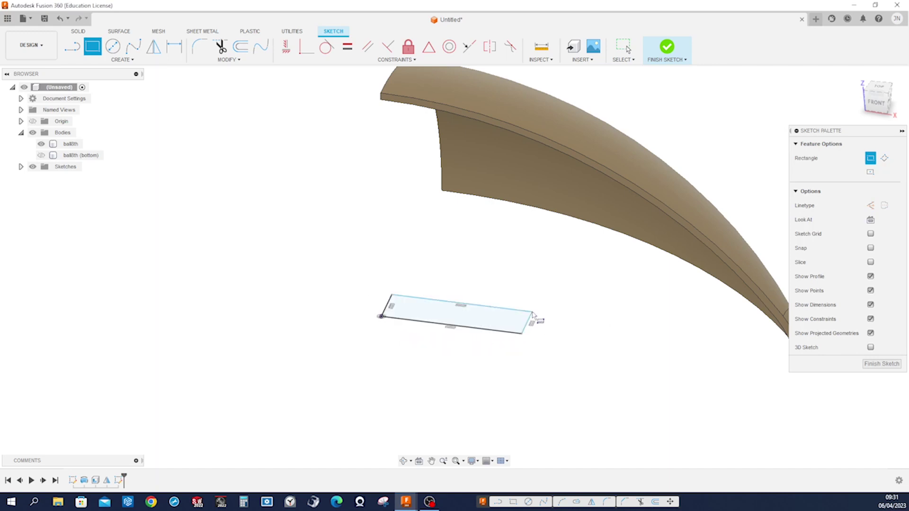
key("Escape")
- Dimension the rectangle's long edge to a length of 2.5
key("d")
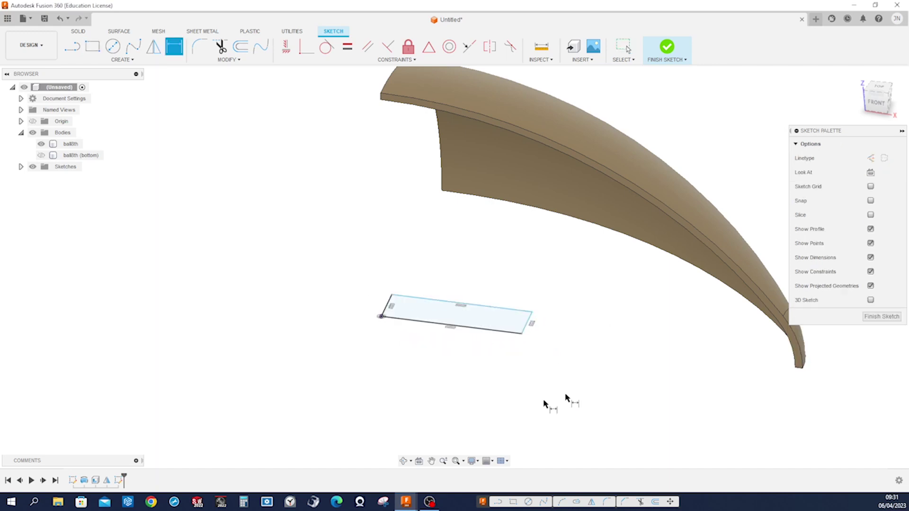
left_click(496, 334)
left_click(491, 350)
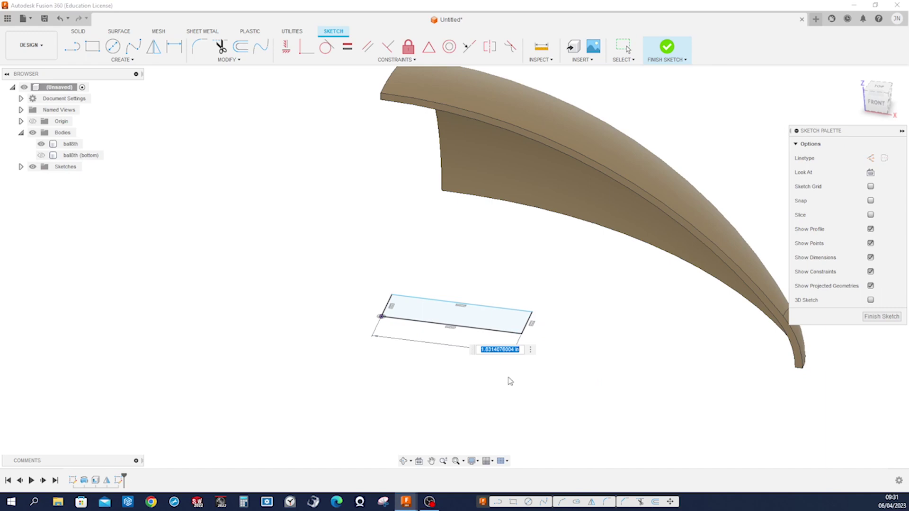
type("2.5")
key("Return")
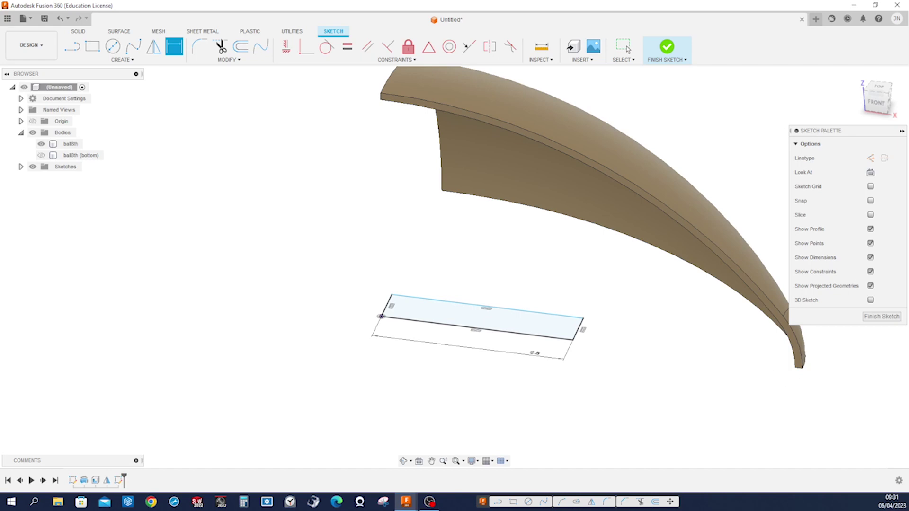
scroll(546, 274, "up", 3)
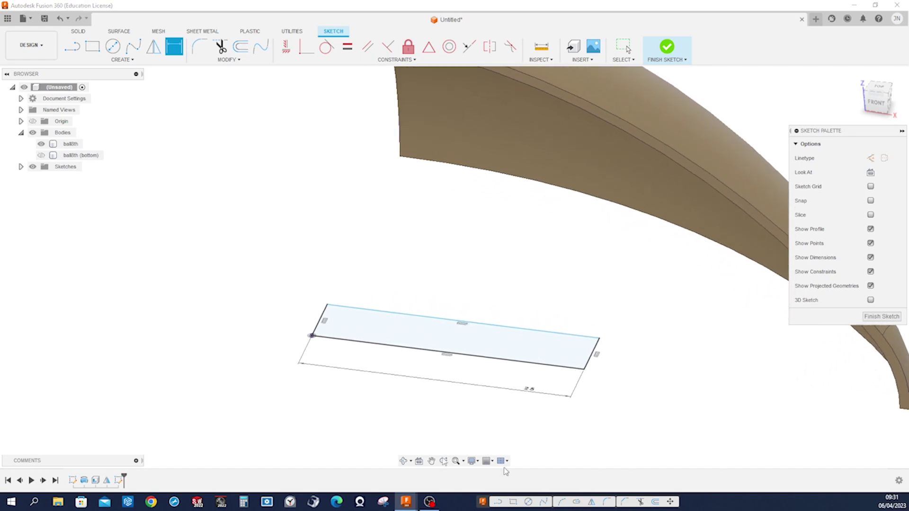
- Dimension the rectangle's short edge to 0.3 wide, correcting an initial 0.5
left_click(316, 327)
left_click(297, 321)
type("0.5560273625")
key("Return")
middle_click_drag(417, 283, 417, 280, "shift")
scroll(354, 293, "down", 2)
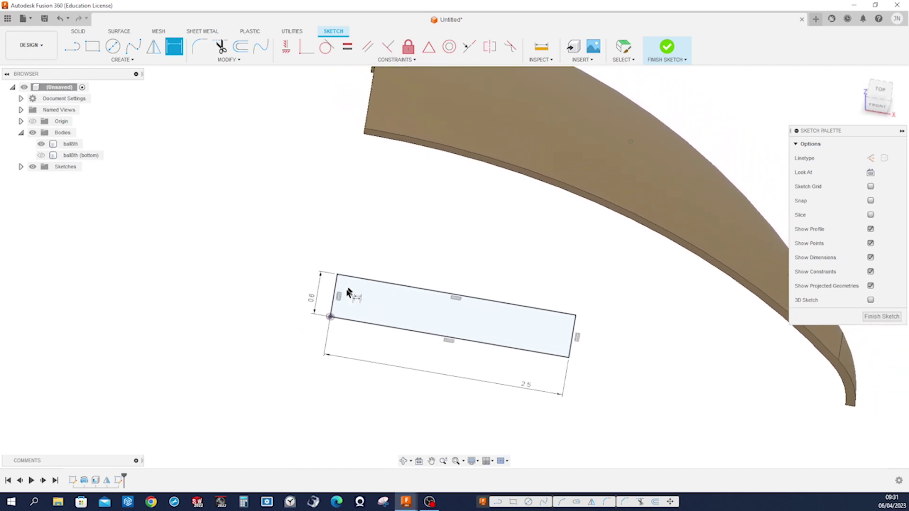
double_click(316, 303)
key("BackSpace")
type(".3")
key("Return")
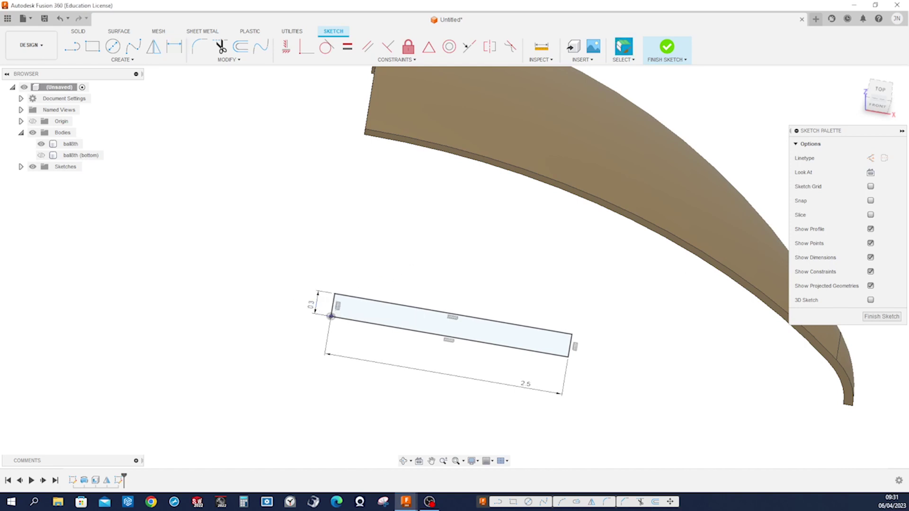
key("o")
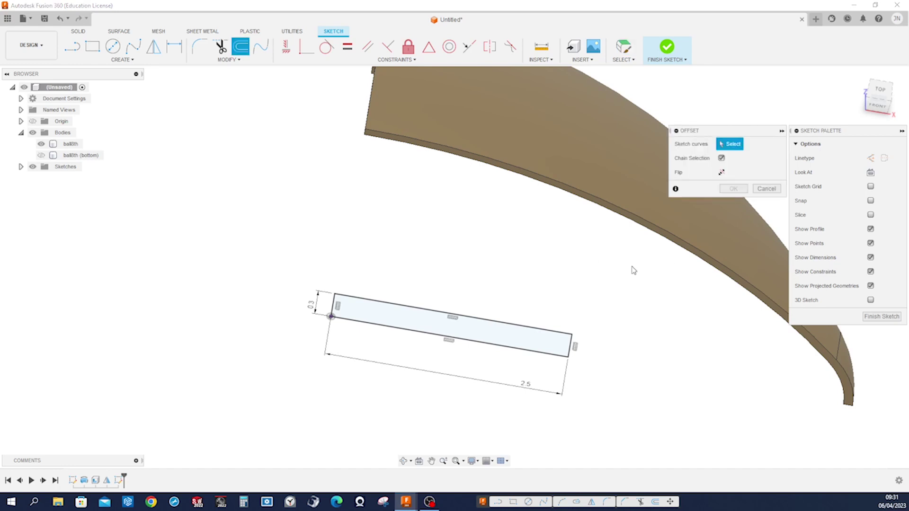
- Offset the rectangle's top edge 0.1 without chain selection and place a circle at its left end
left_click(721, 158)
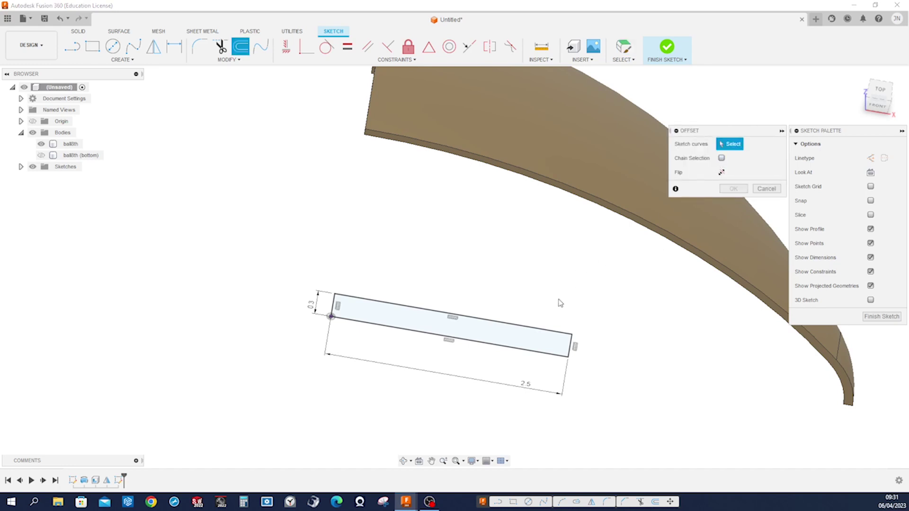
left_click(551, 330)
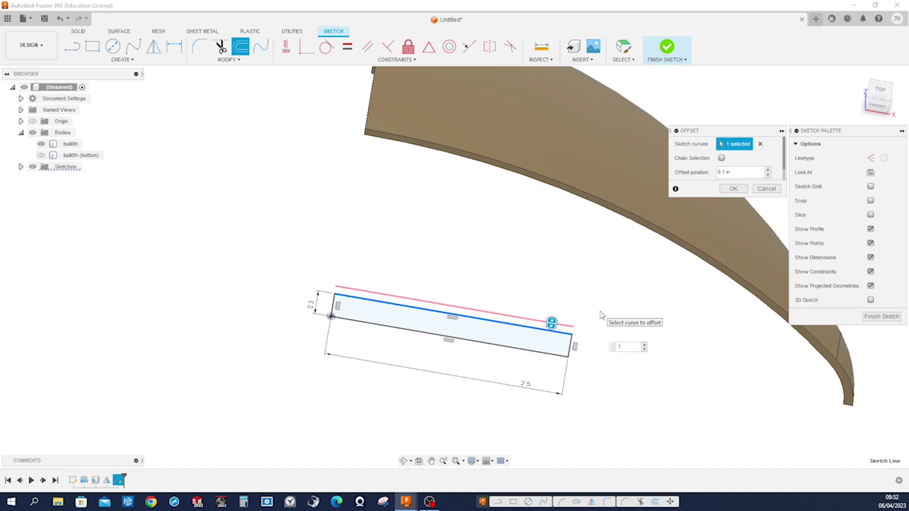
key("Return")
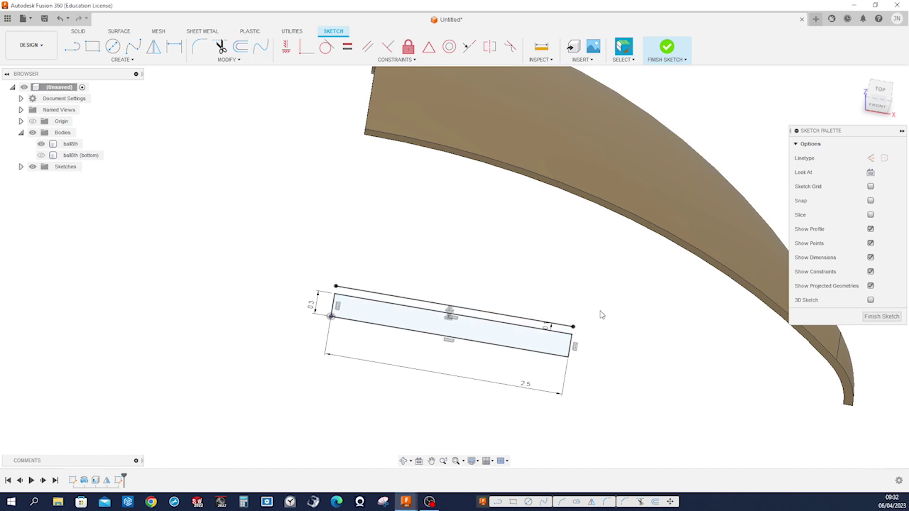
key("c")
left_click(336, 286)
left_click(355, 298)
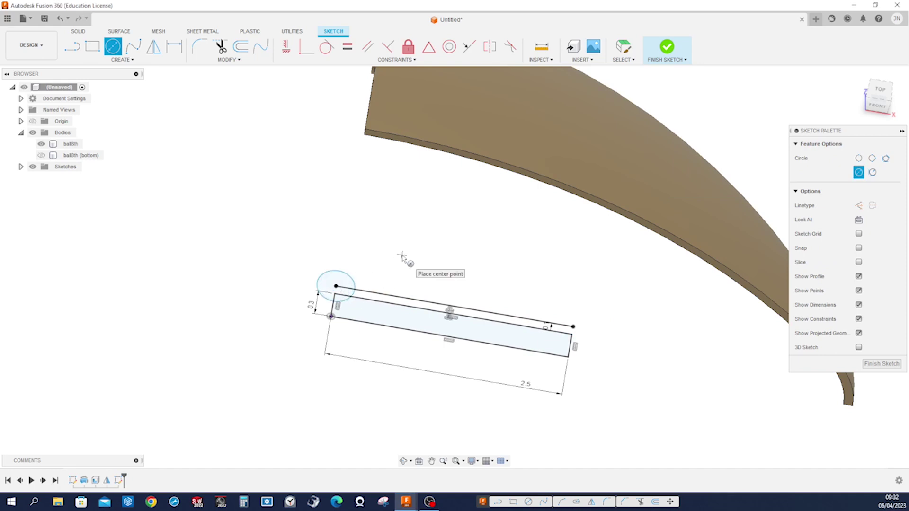
key("Escape")
- Set the circle's diameter to 0.2 and finish the sketch
key("d")
left_click(355, 282)
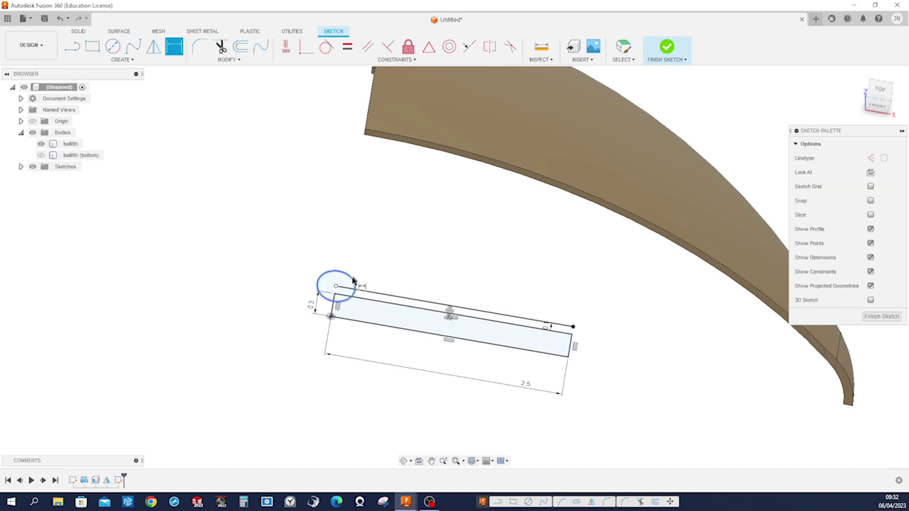
left_click(368, 271)
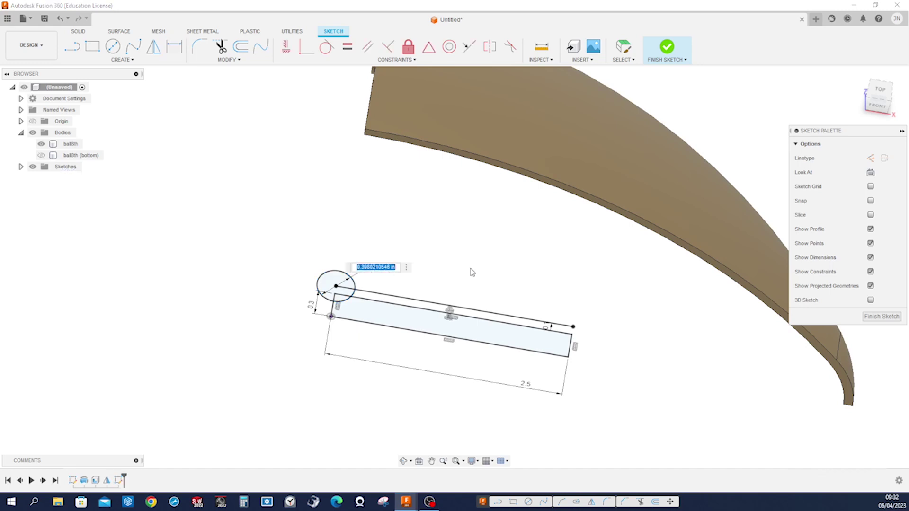
key("BackSpace")
type(".2")
key("Return")
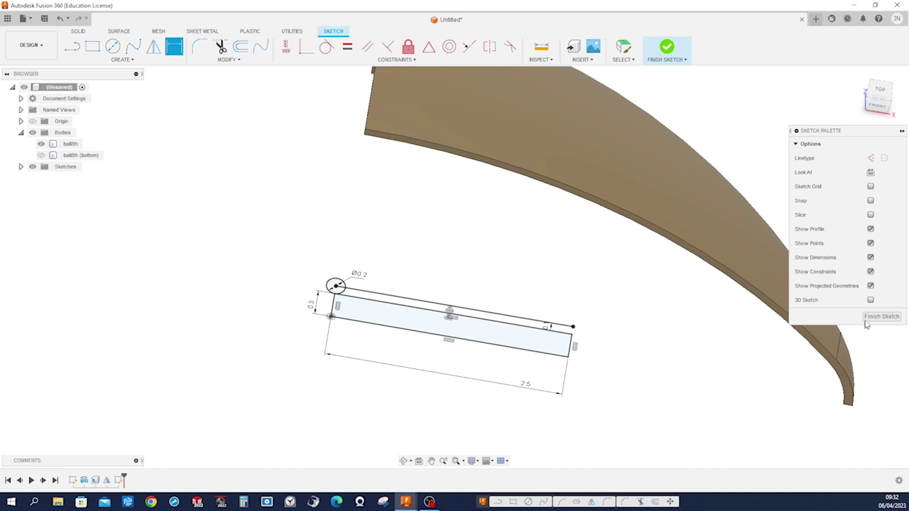
left_click(882, 317)
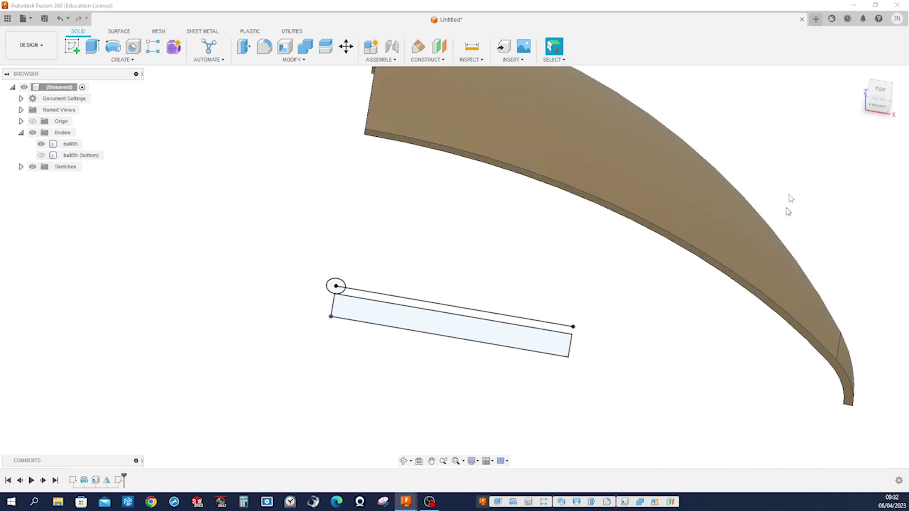
- Offset the ball8th shell face by 0.1 in as a new surface body
scroll(789, 199, "down", 5)
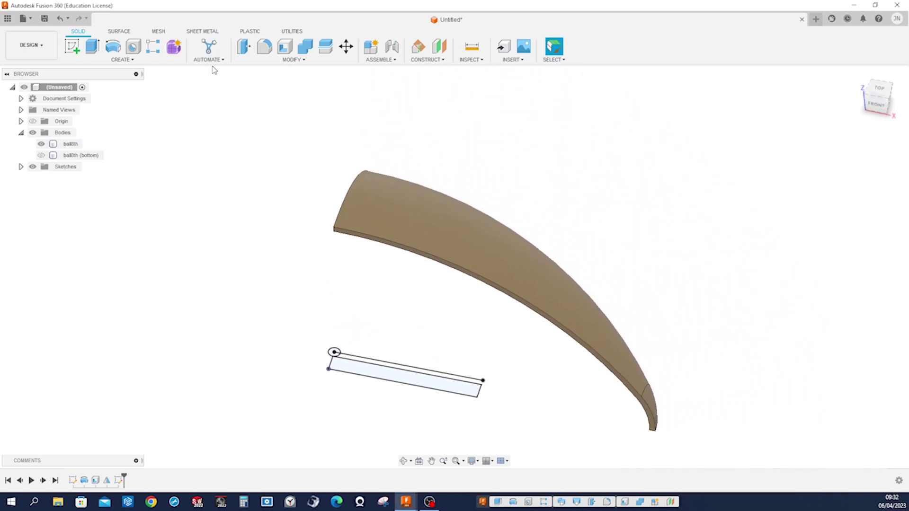
left_click(119, 31)
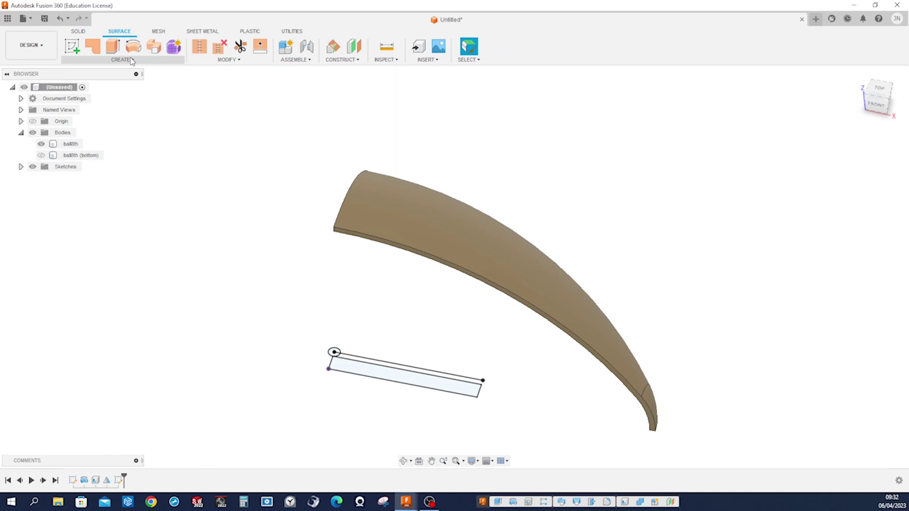
left_click(132, 60)
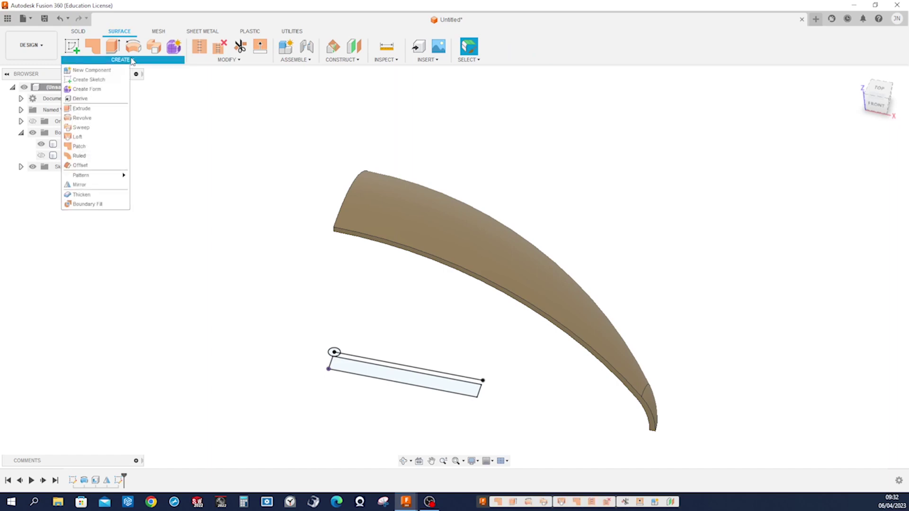
left_click(97, 165)
left_click(407, 207)
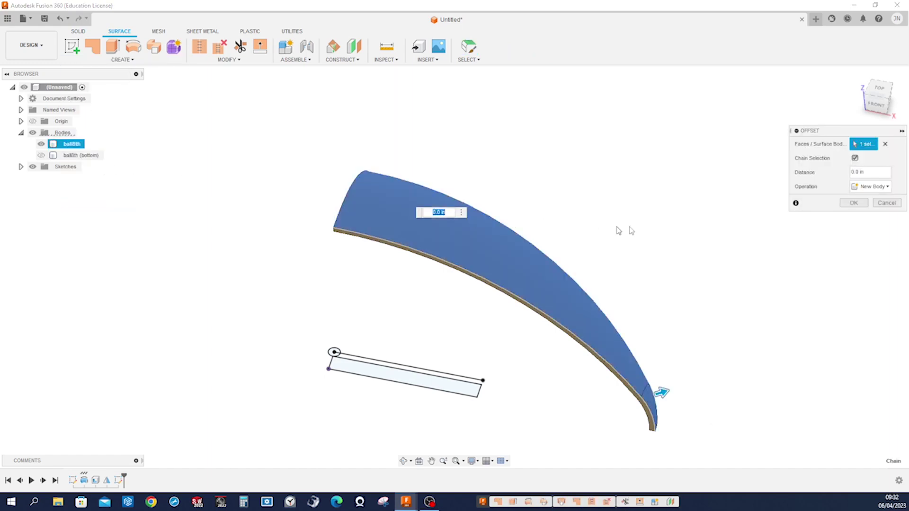
key("BackSpace")
type(".")
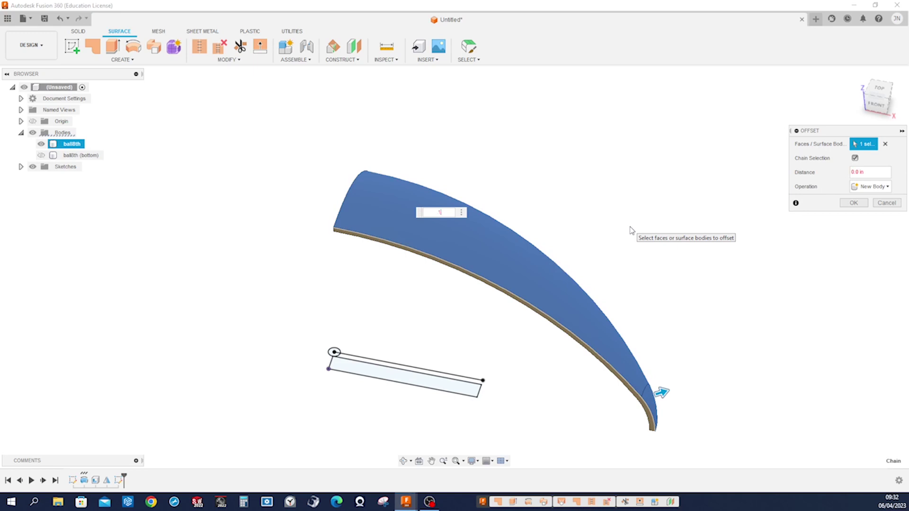
type("1")
key("Return")
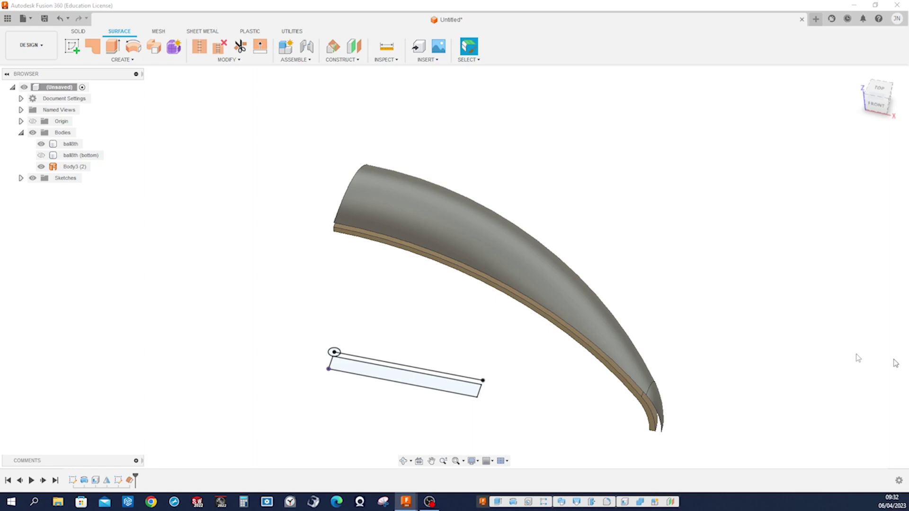
- Split the curved offset surface's face using the rectangle sketch
left_click(239, 60)
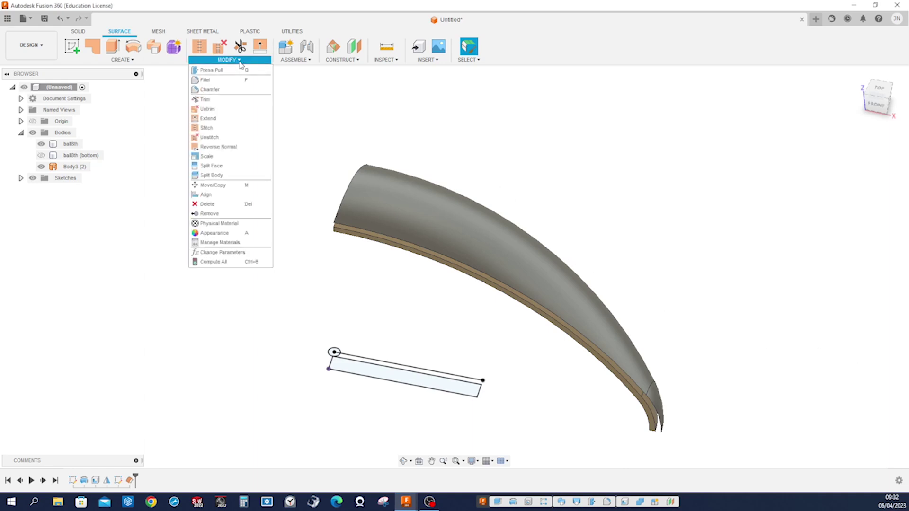
left_click(219, 166)
left_click(370, 196)
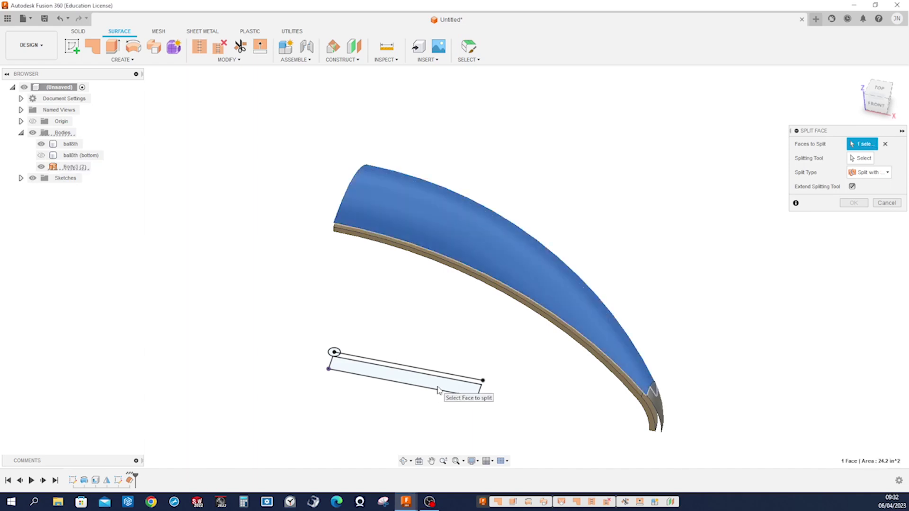
left_click(860, 159)
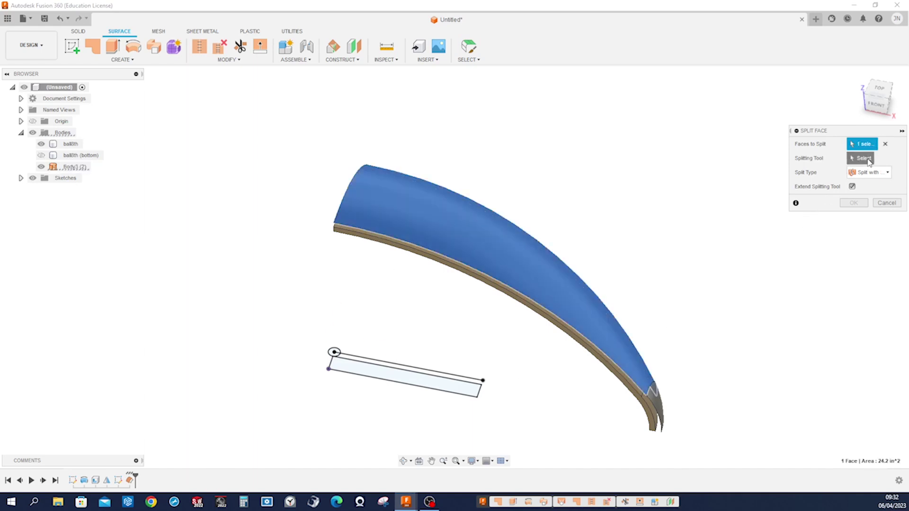
left_click(474, 396)
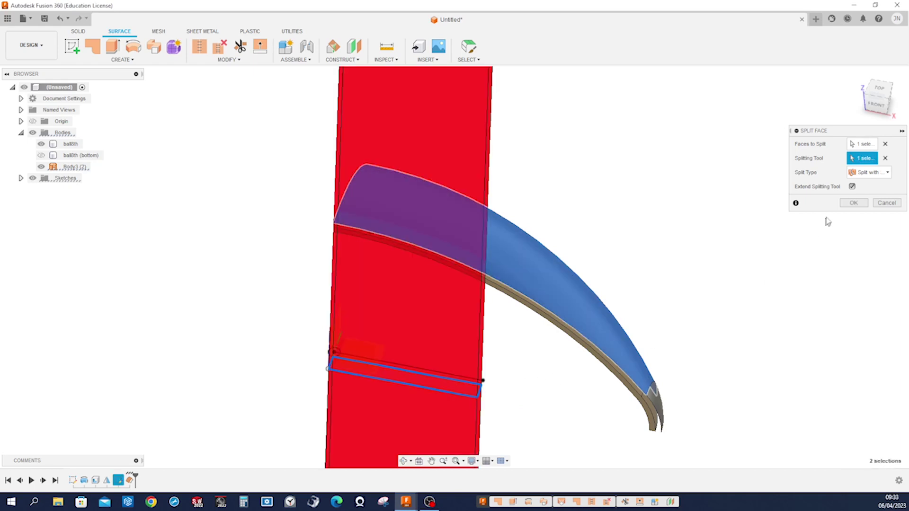
left_click(860, 204)
middle_click_drag(732, 227, 691, 224, "shift")
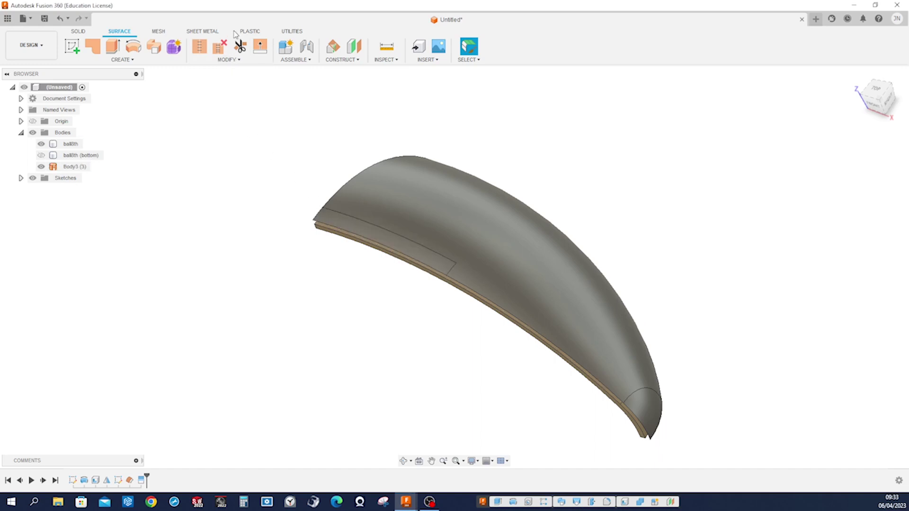
- Delete the large outer face, leaving only the narrow seam strip surface
left_click(240, 61)
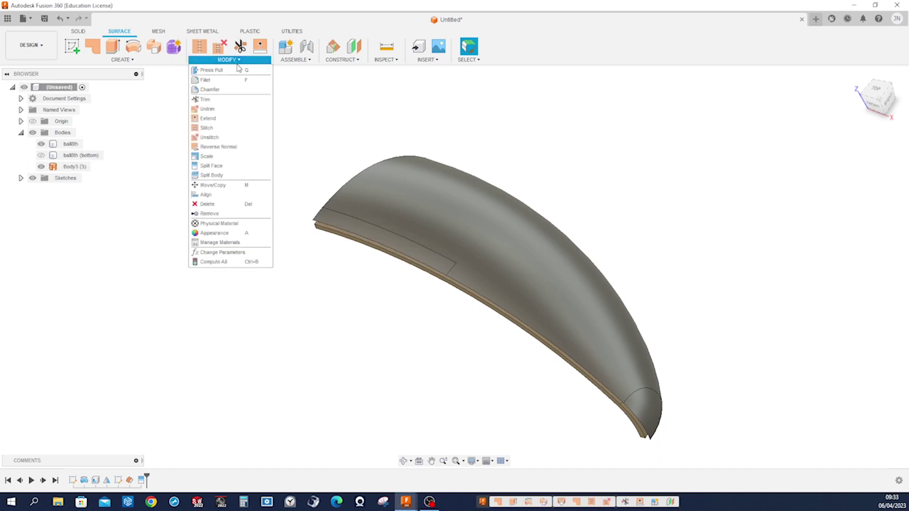
left_click(220, 204)
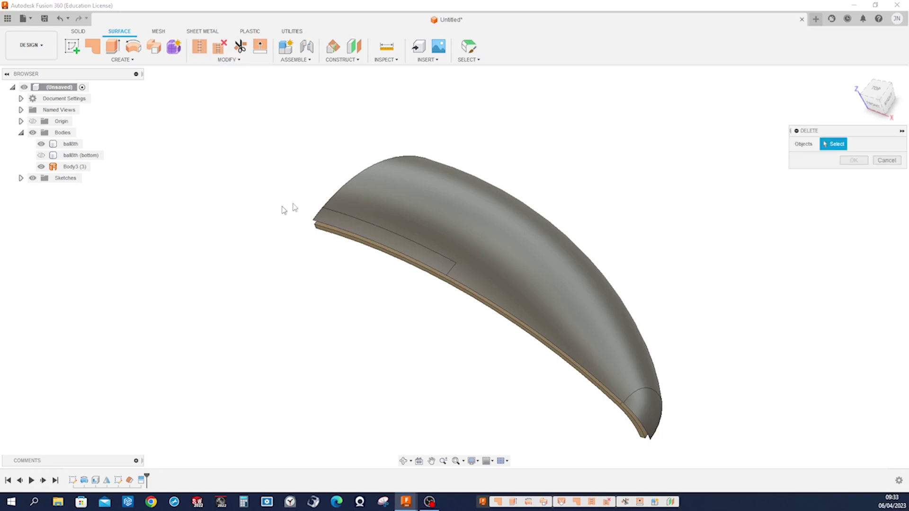
left_click(412, 215)
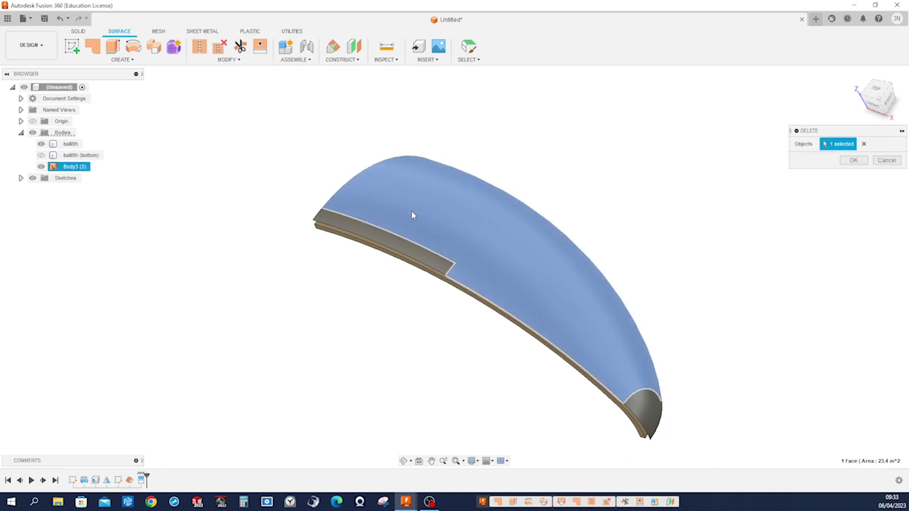
left_click(853, 160)
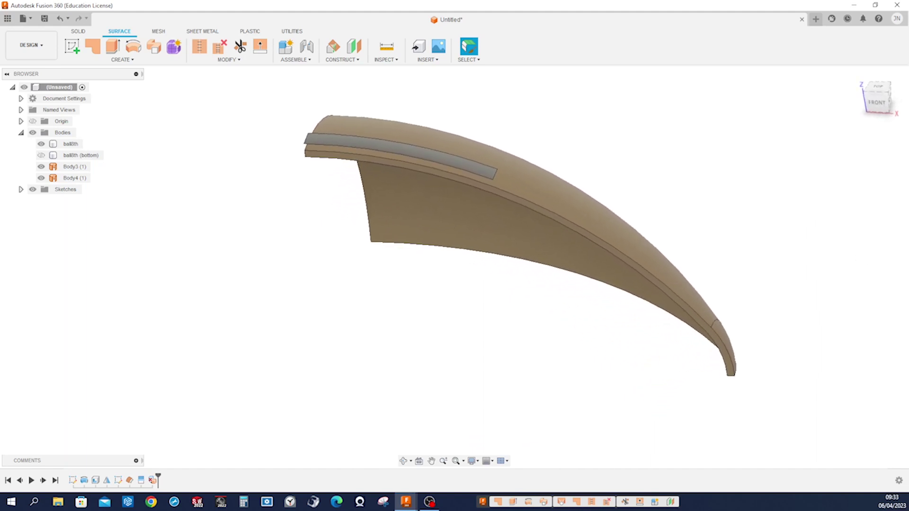
left_click(339, 143)
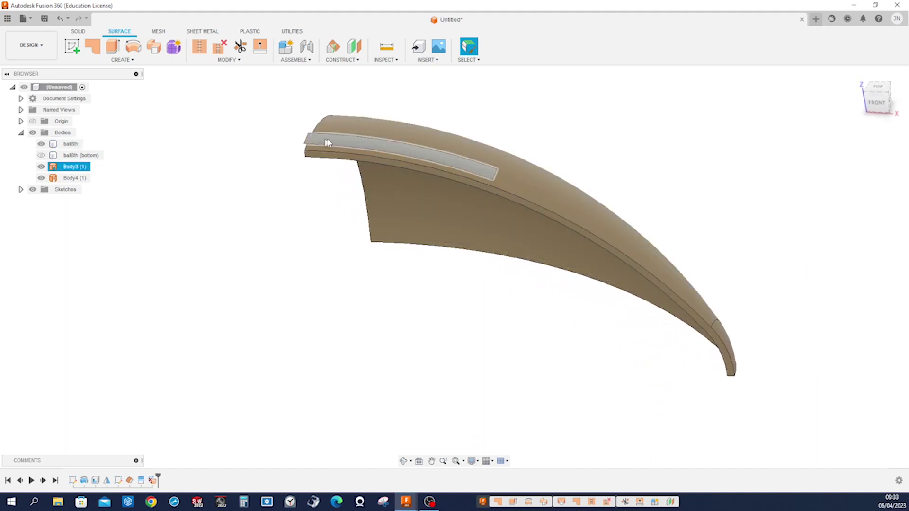
left_click(257, 114)
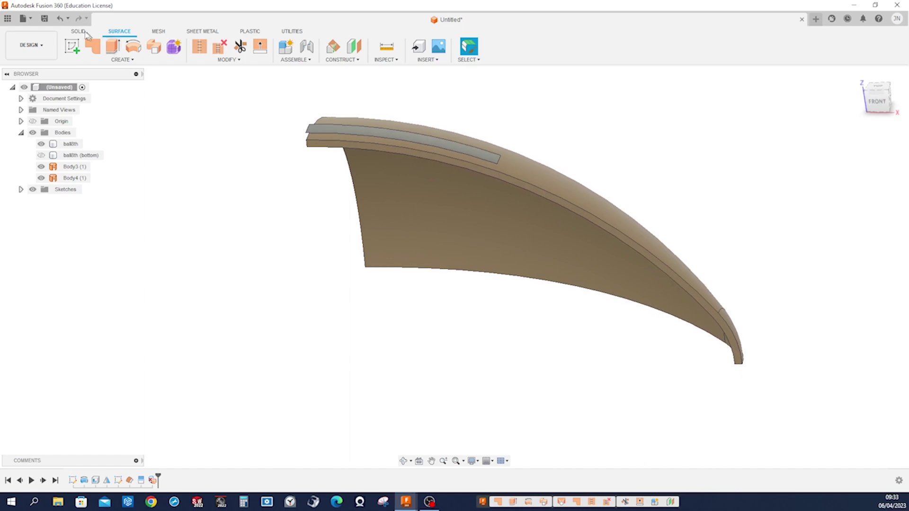
- Thicken the narrow strip face by -0.1 in into a new solid, Body5
left_click(133, 61)
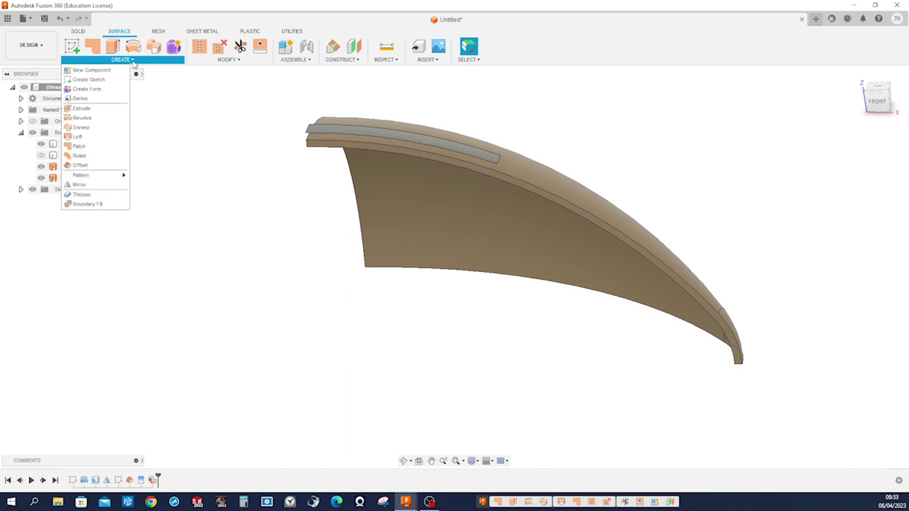
left_click(95, 194)
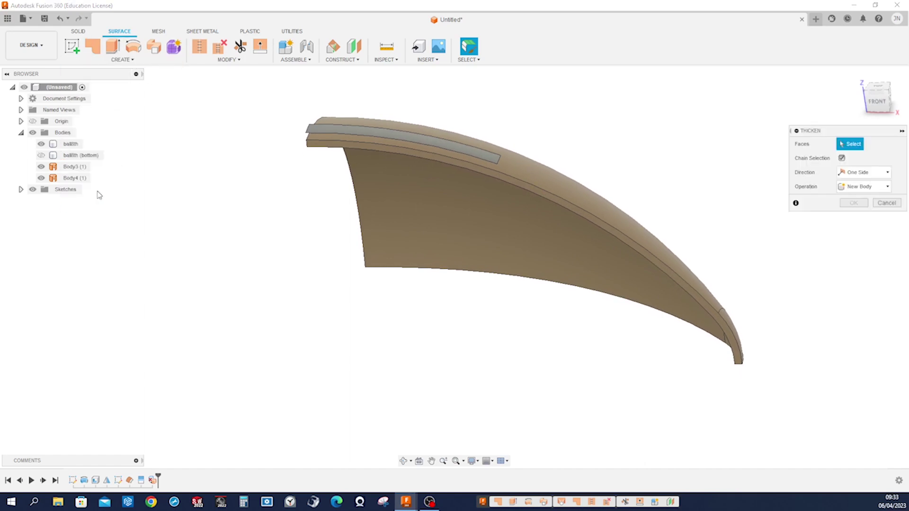
middle_click_drag(601, 141, 584, 168, "shift")
left_click(436, 169)
middle_click_drag(436, 169, 446, 142, "shift")
left_click_drag(447, 139, 443, 166)
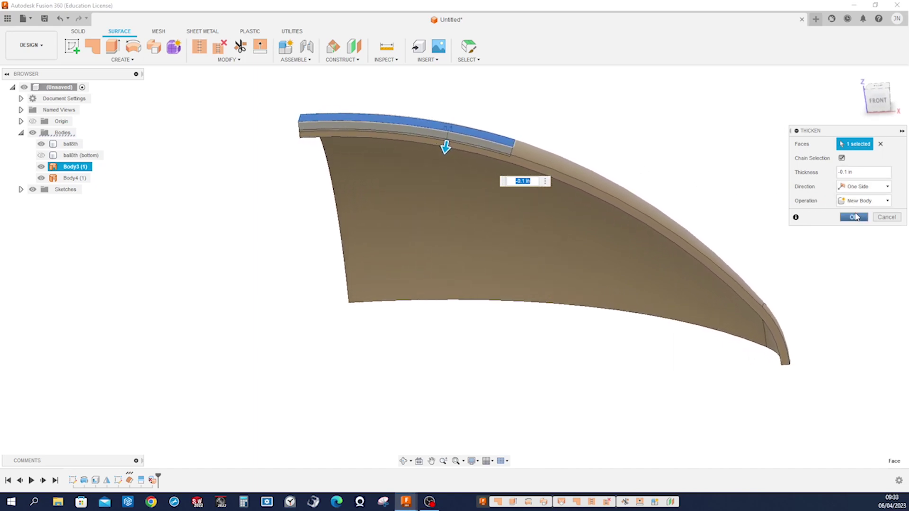
left_click(854, 217)
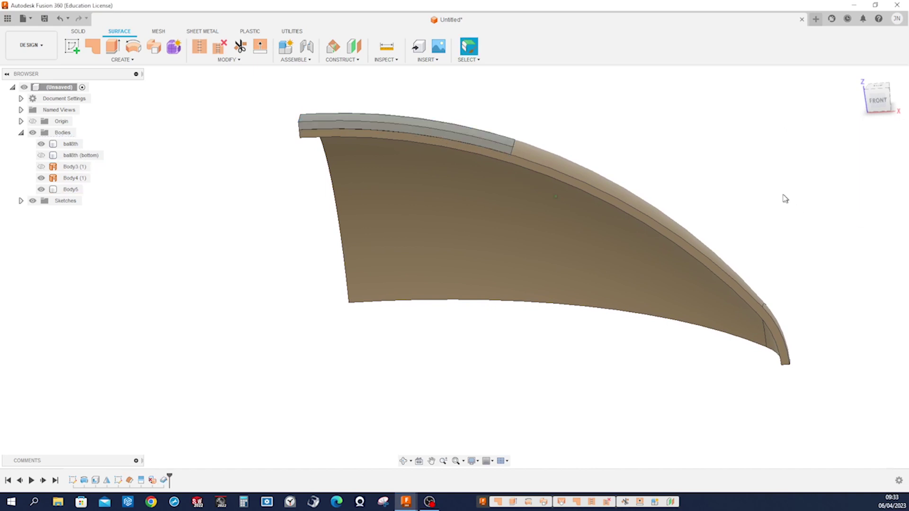
middle_click_drag(784, 197, 769, 200, "shift")
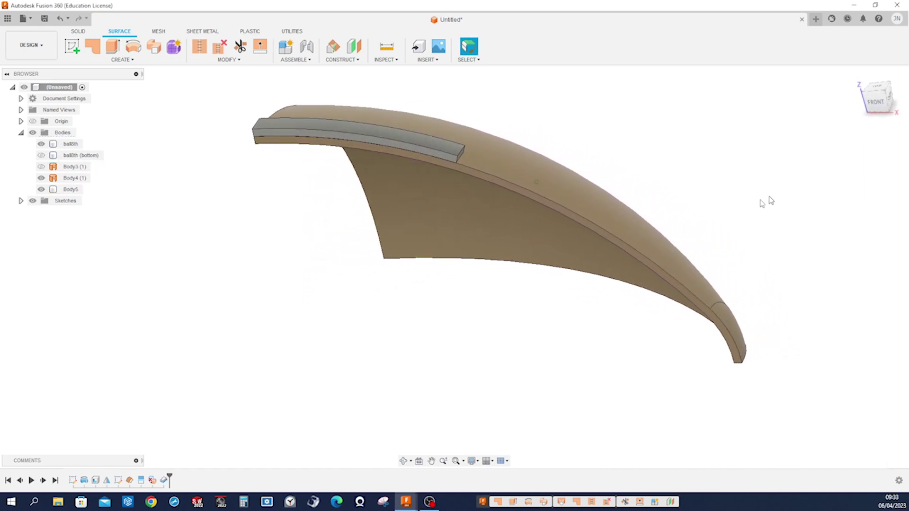
- Hide the ball8th shell and rename Body5 to 'stripe'
left_click(41, 144)
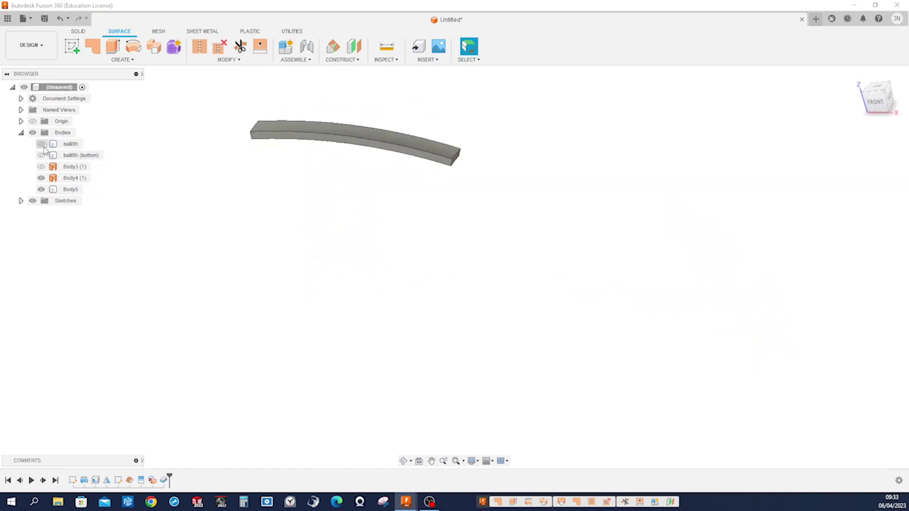
right_click(72, 190)
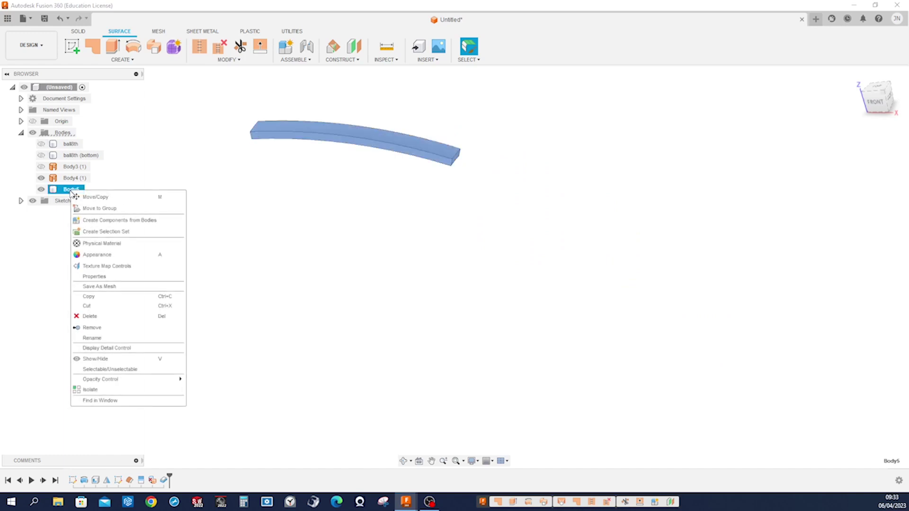
left_click(107, 337)
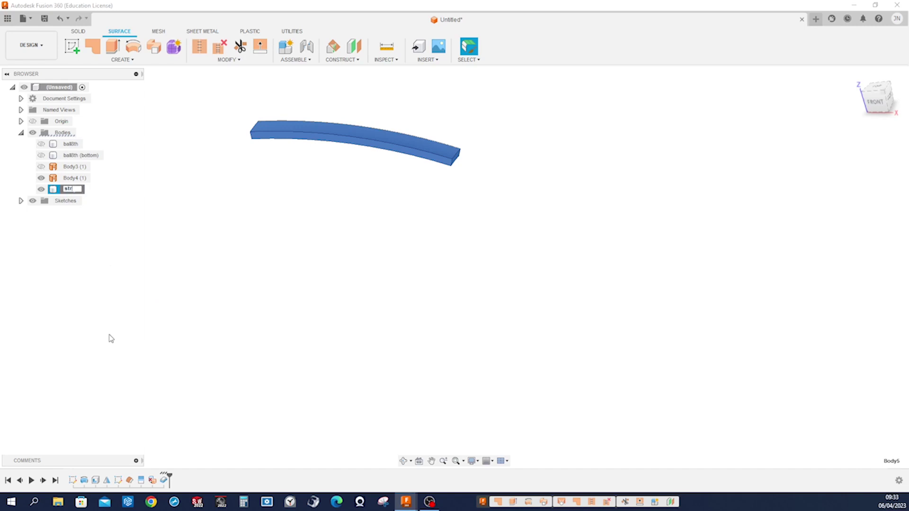
key("Return")
left_click(427, 429)
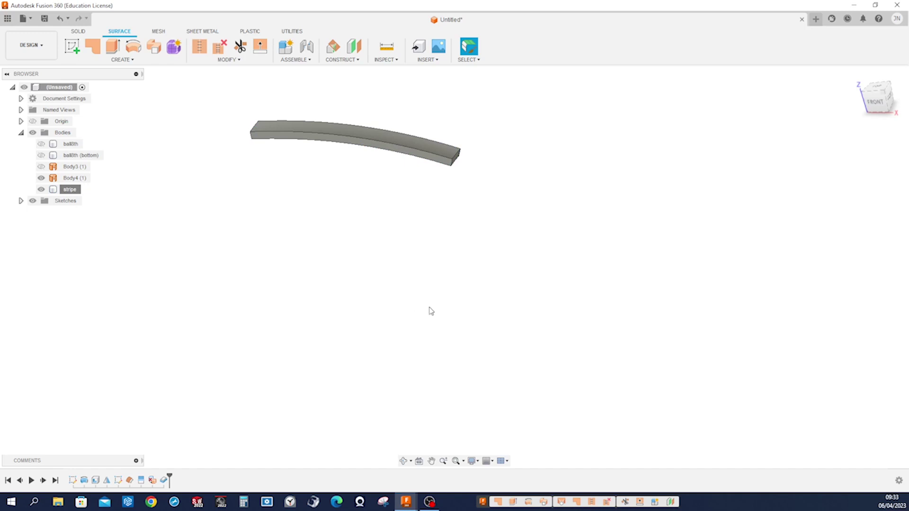
- Apply the ABS (White) appearance to the stripe body
key("a")
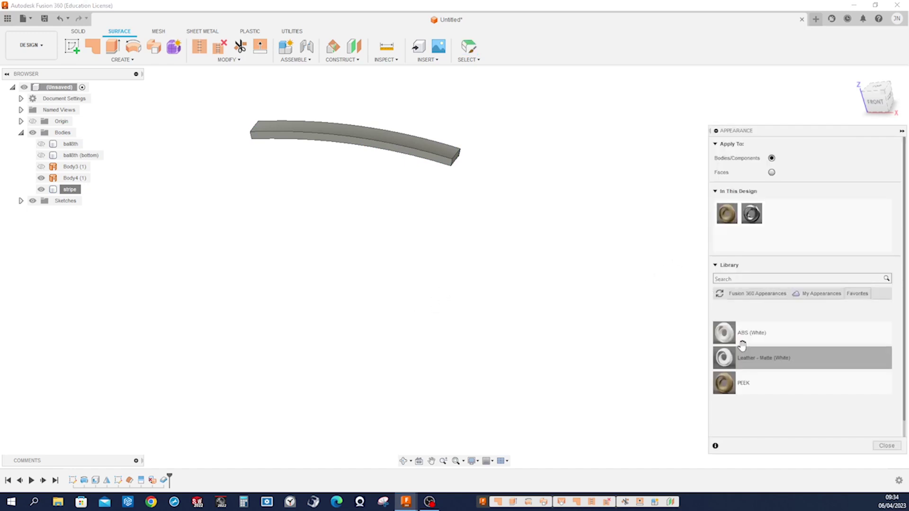
left_click_drag(727, 337, 459, 161)
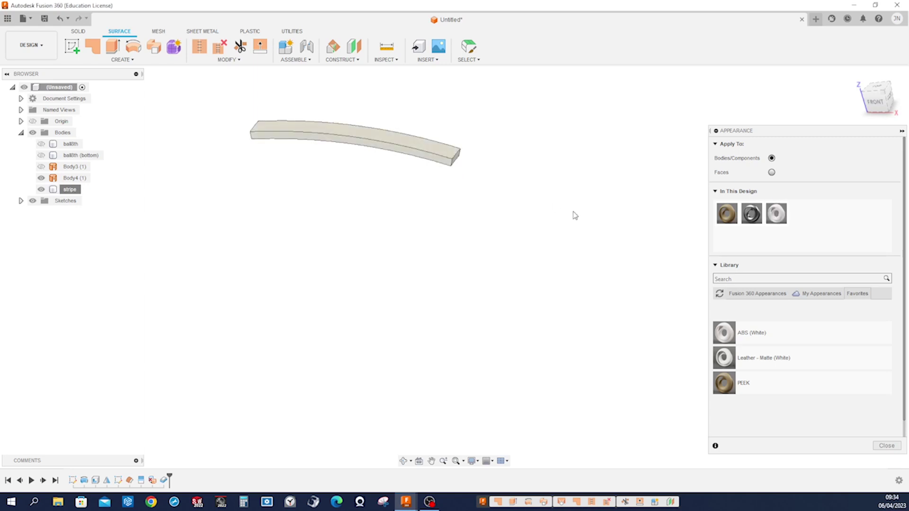
left_click(78, 31)
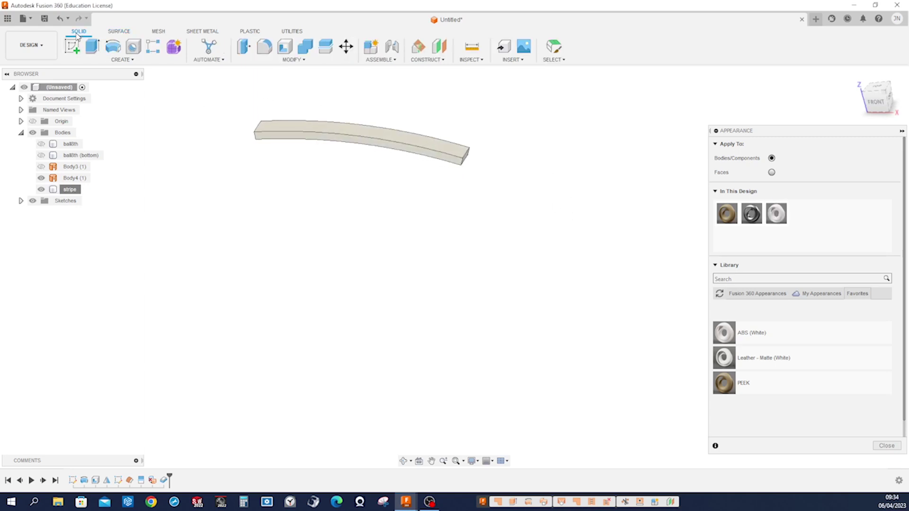
- Fillet the stripe's four long edges with a 0.01 in radius
left_click(264, 46)
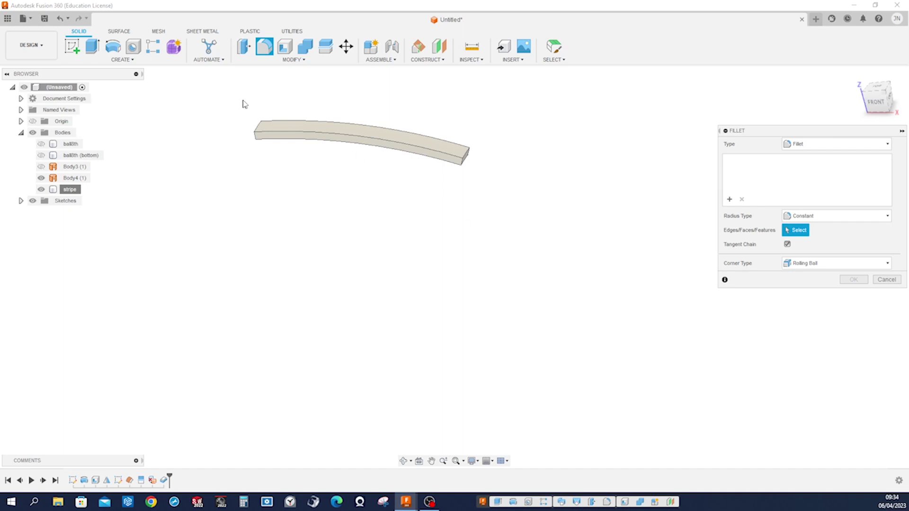
scroll(548, 176, "up", 5)
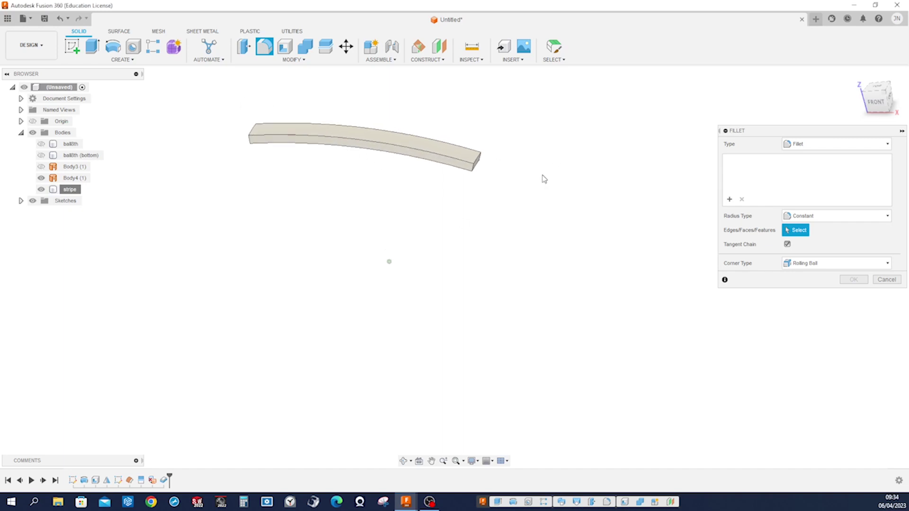
left_click(493, 179)
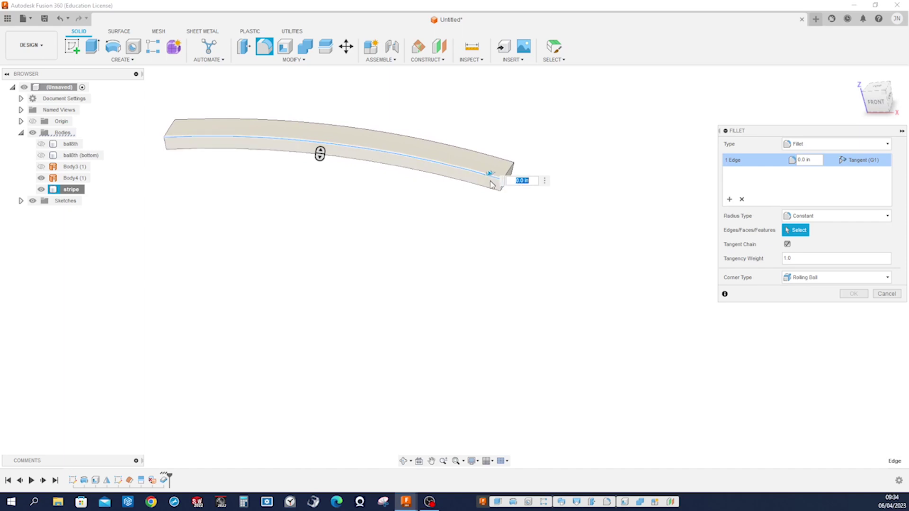
left_click(494, 186)
middle_click_drag(569, 201, 476, 203, "shift")
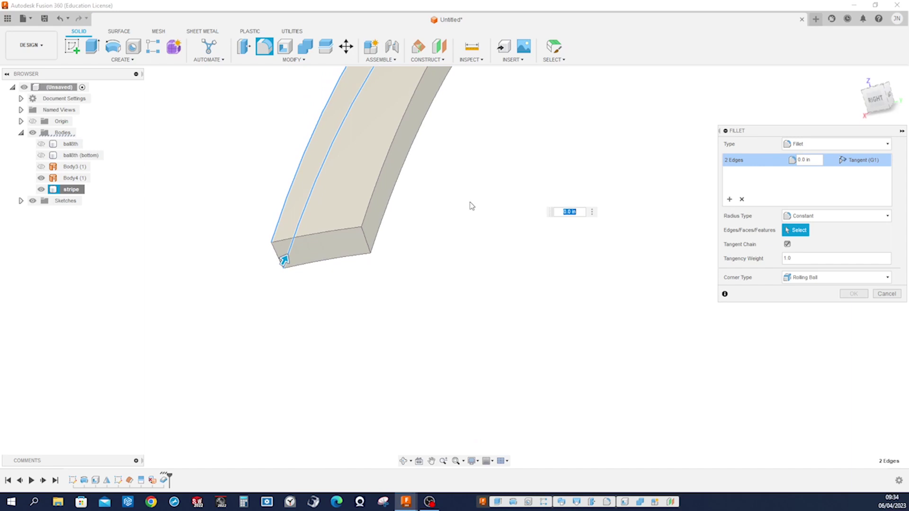
left_click(377, 204)
left_click(384, 210)
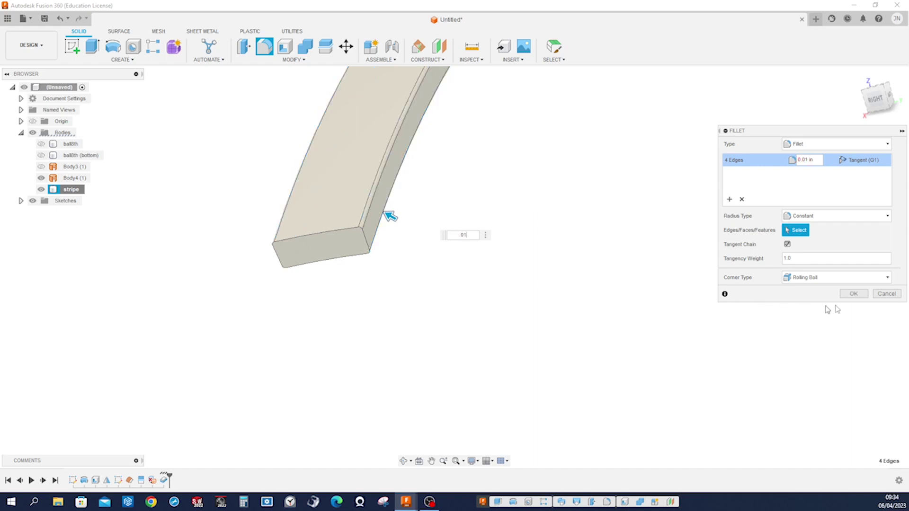
left_click(852, 295)
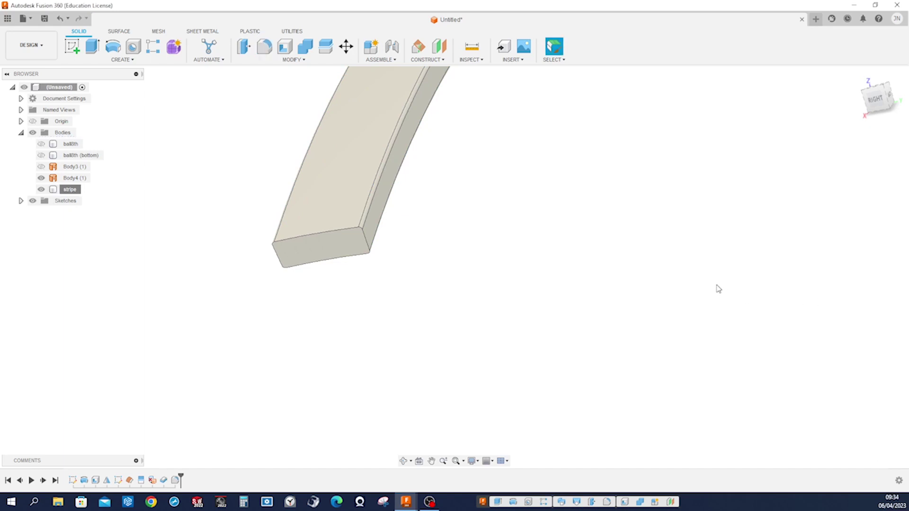
scroll(717, 289, "down", 5)
middle_click_drag(717, 289, 164, 163, "shift")
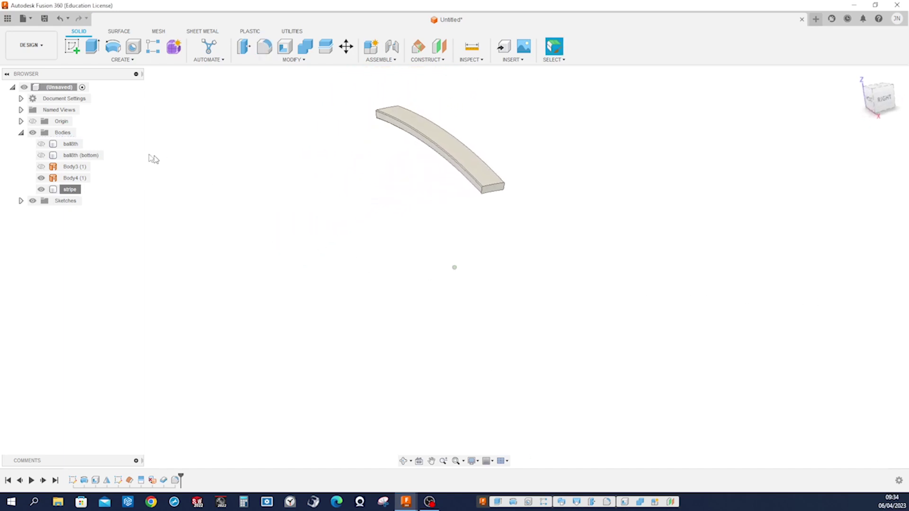
- Show the ball8th shell again and make Sketch6 visible
left_click(42, 144)
middle_click_drag(242, 182, 243, 213, "shift")
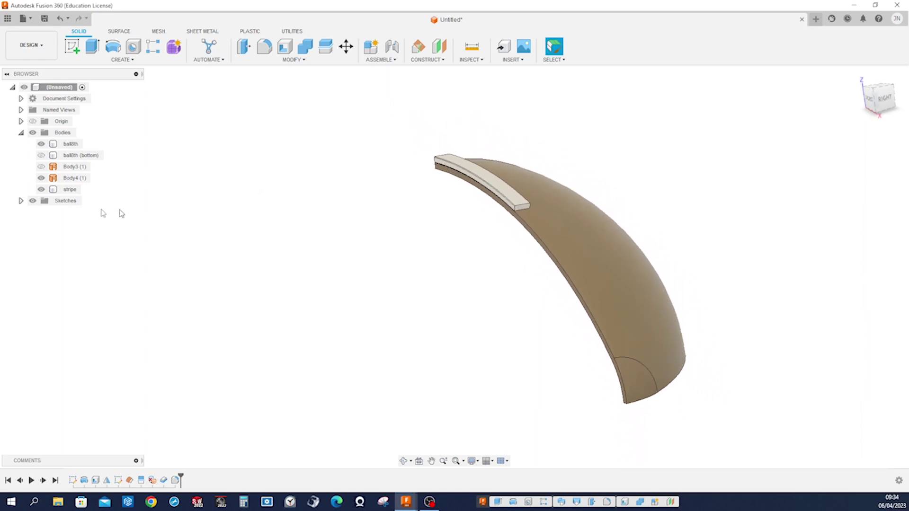
left_click(20, 200)
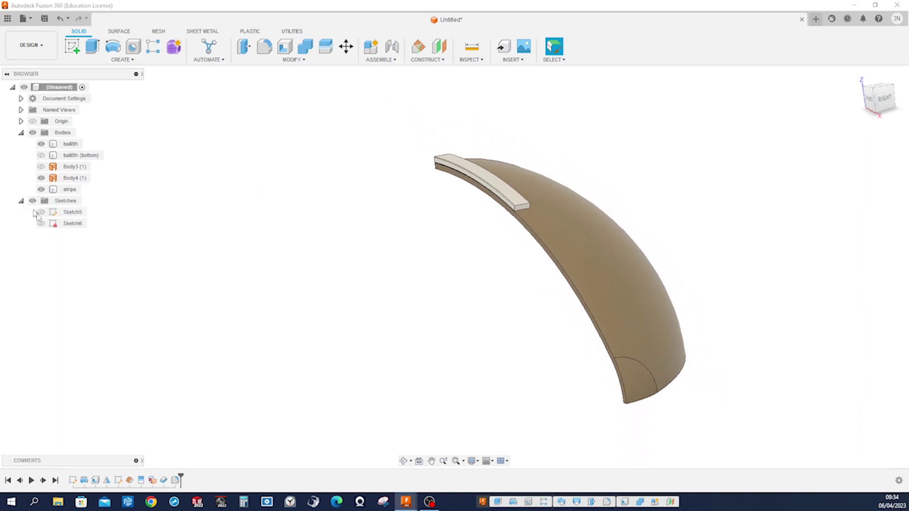
left_click(41, 223)
middle_click_drag(307, 208, 318, 249, "shift")
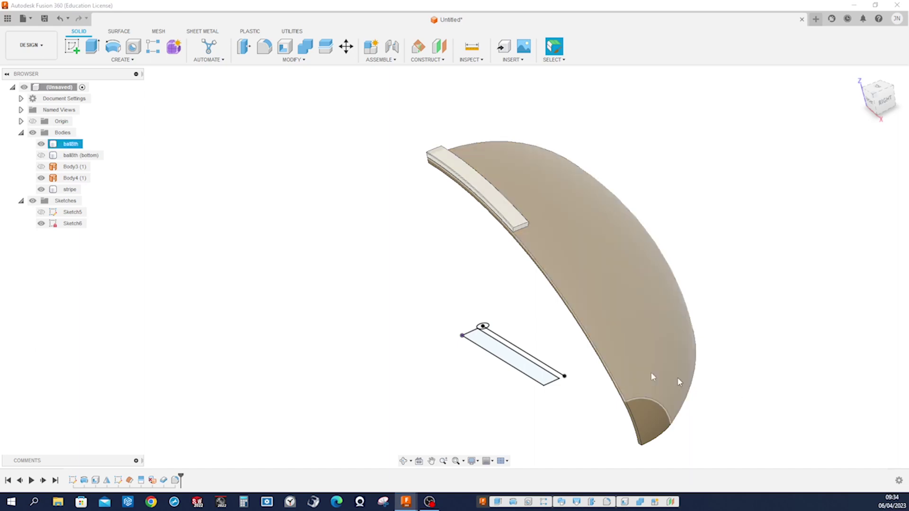
- Extrude-cut Sketch6's small circle through all, notching the ball8th shell
left_click(93, 47)
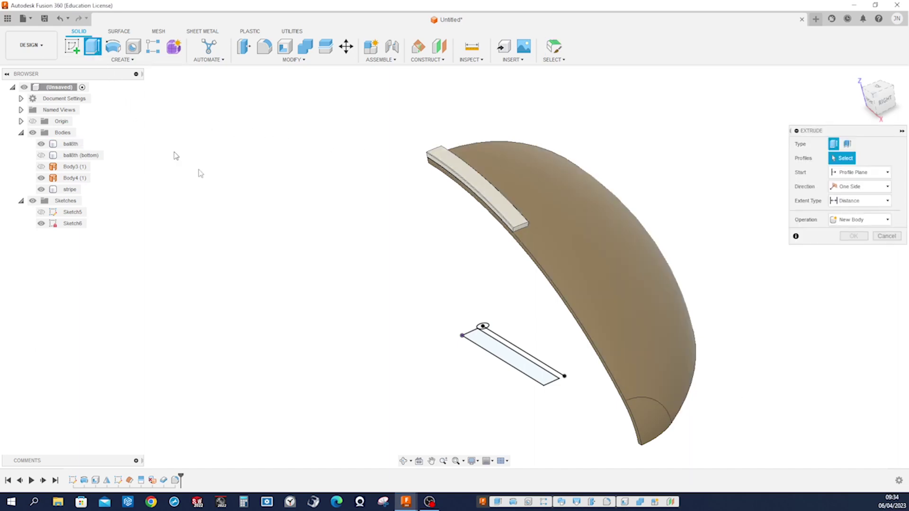
scroll(498, 307, "up", 5)
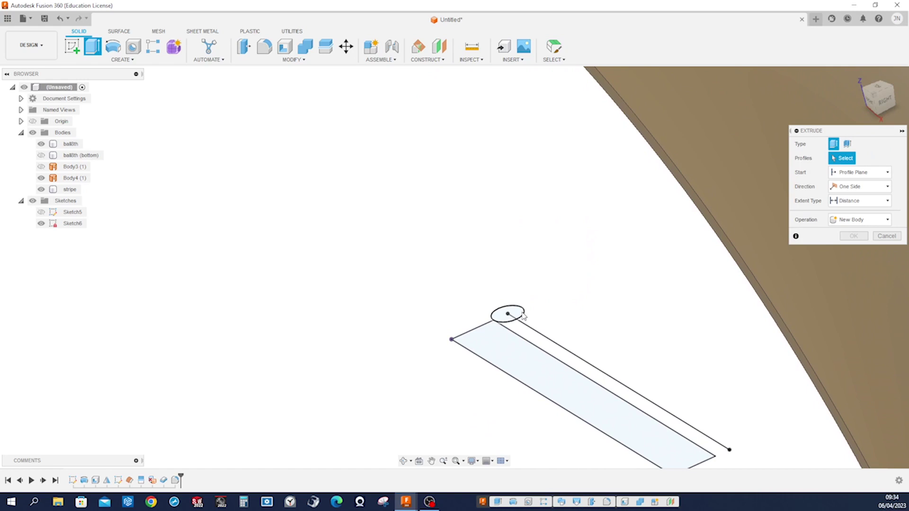
left_click(521, 314)
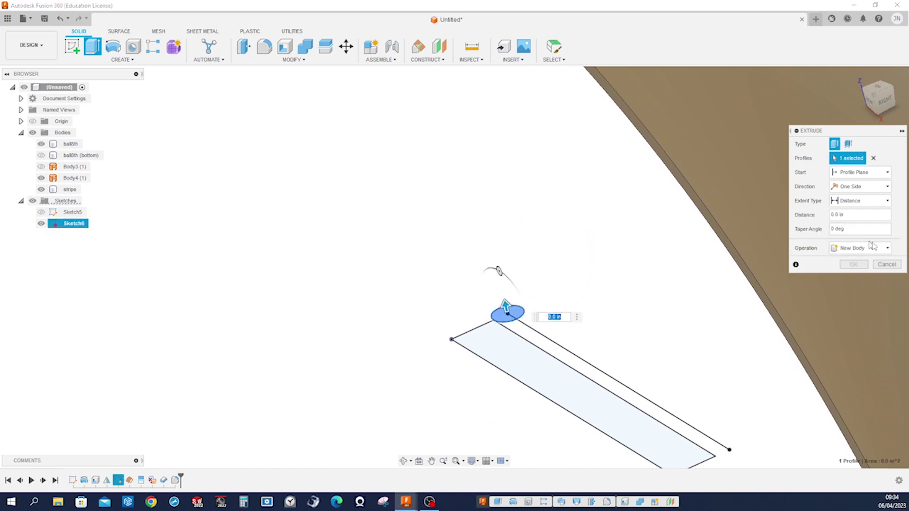
left_click(888, 248)
left_click(858, 270)
left_click(888, 201)
left_click(859, 233)
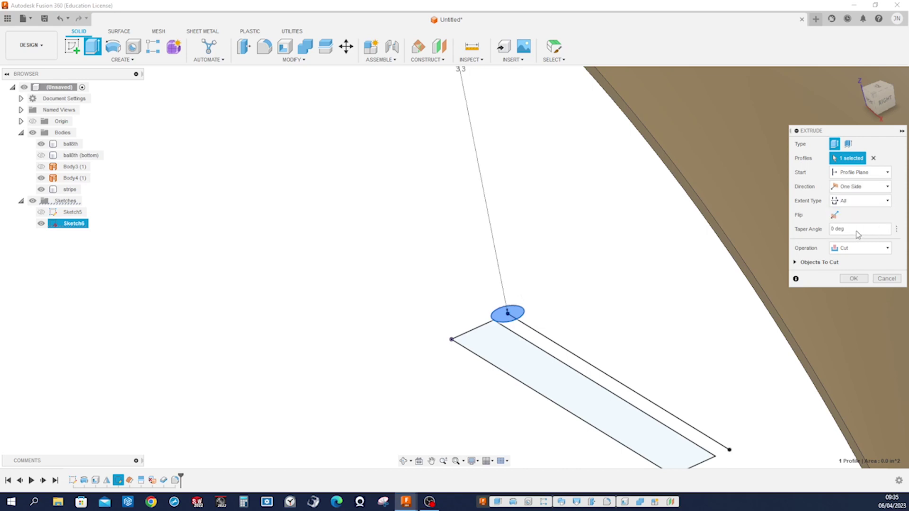
left_click(795, 263)
scroll(690, 278, "down", 5)
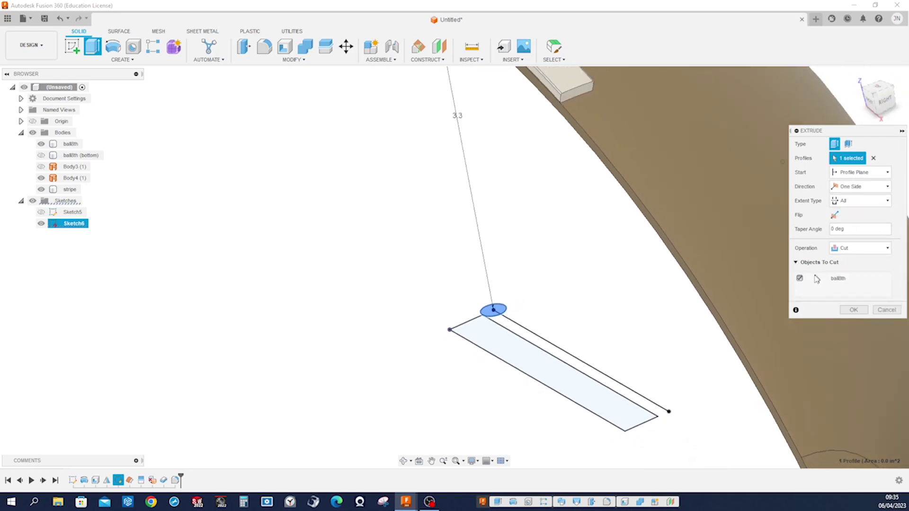
scroll(690, 278, "up", 5)
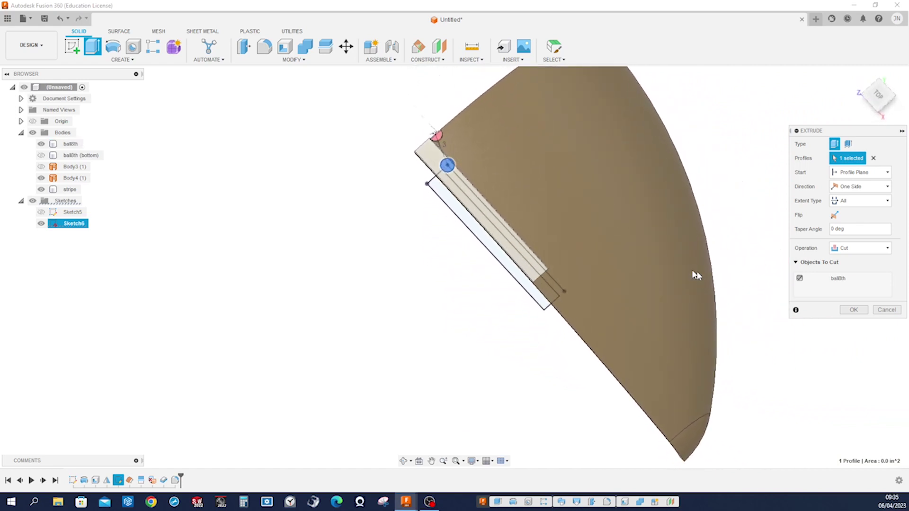
left_click(853, 309)
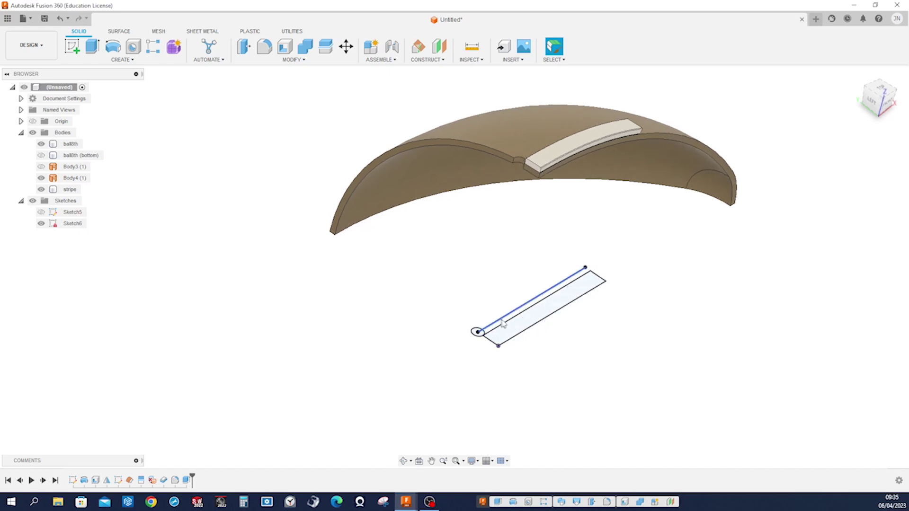
- Start a new sketch on an origin plane
left_click(531, 154)
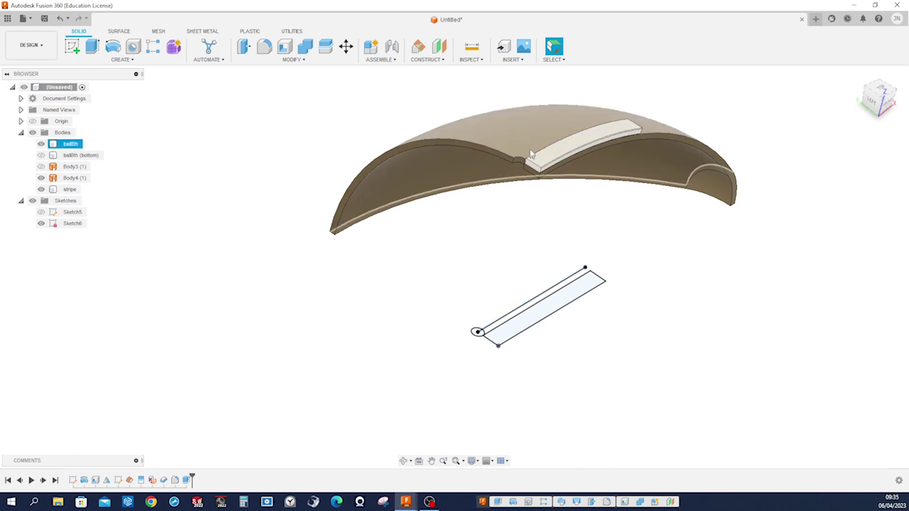
left_click(216, 131)
left_click(72, 46)
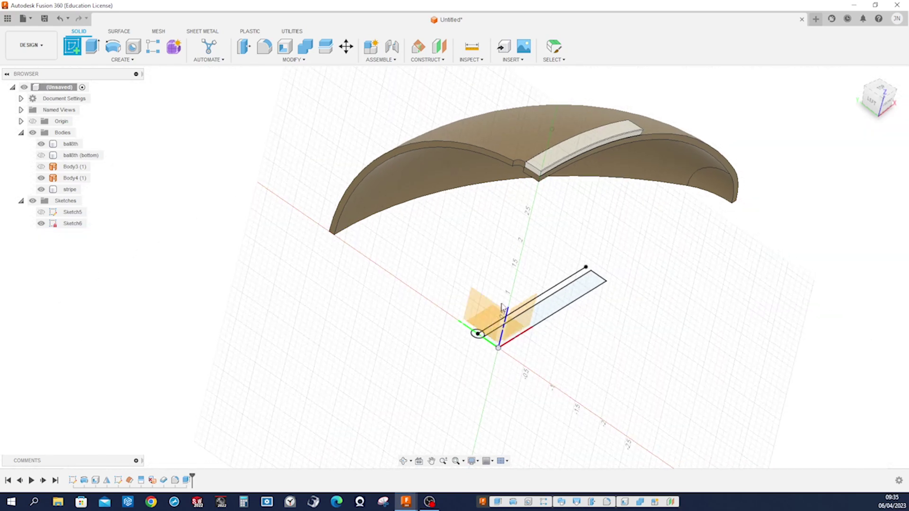
left_click(496, 322)
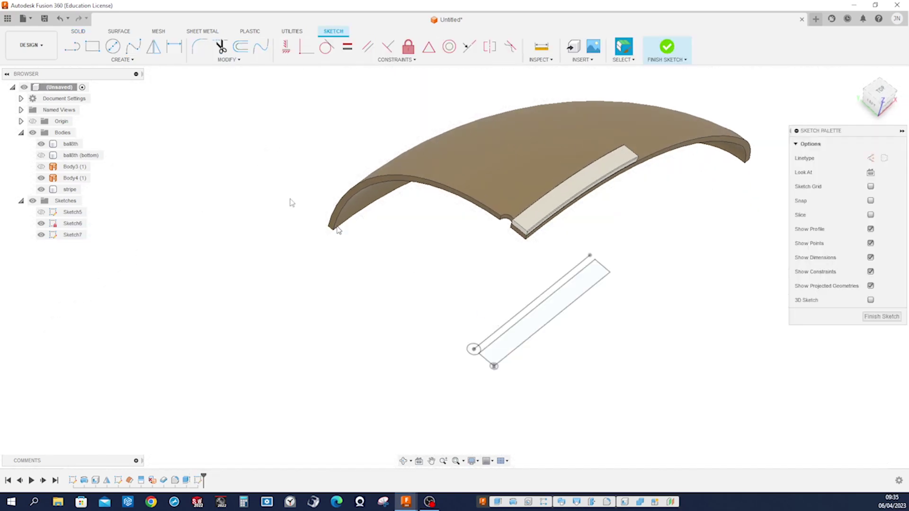
- Project Sketch6's long line onto the shell's curved outer face along the sketch-plane direction
left_click(123, 59)
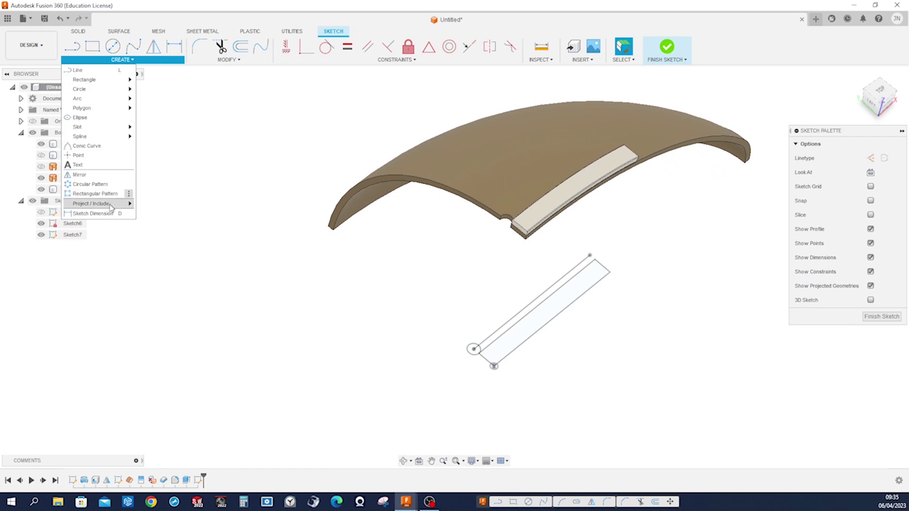
mouse_move(111, 207)
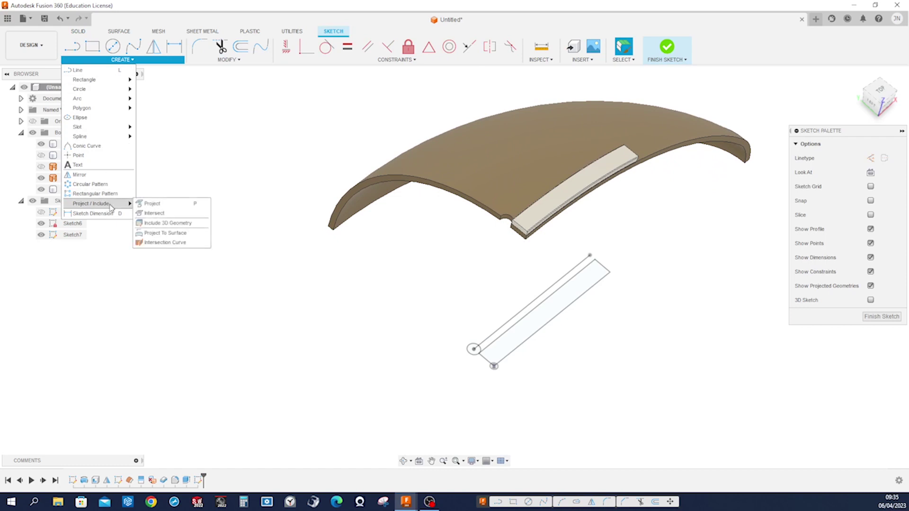
left_click(164, 233)
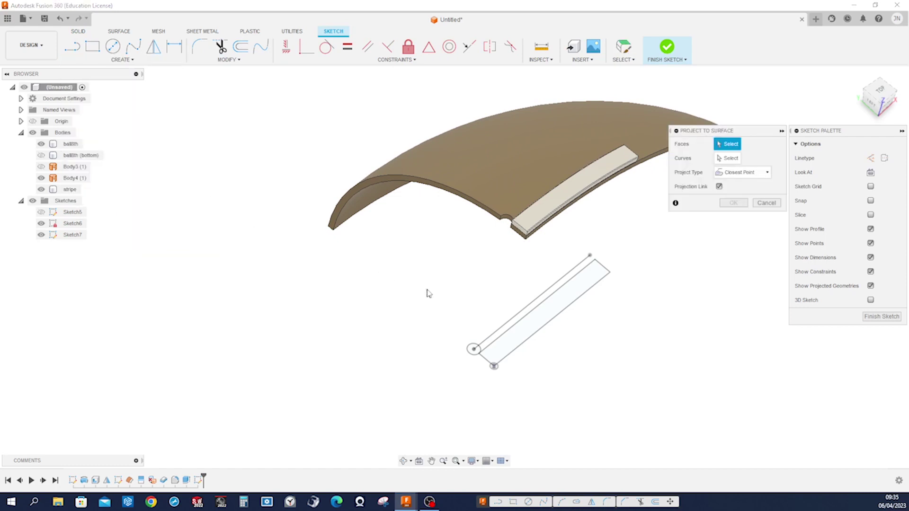
left_click(505, 180)
left_click(729, 160)
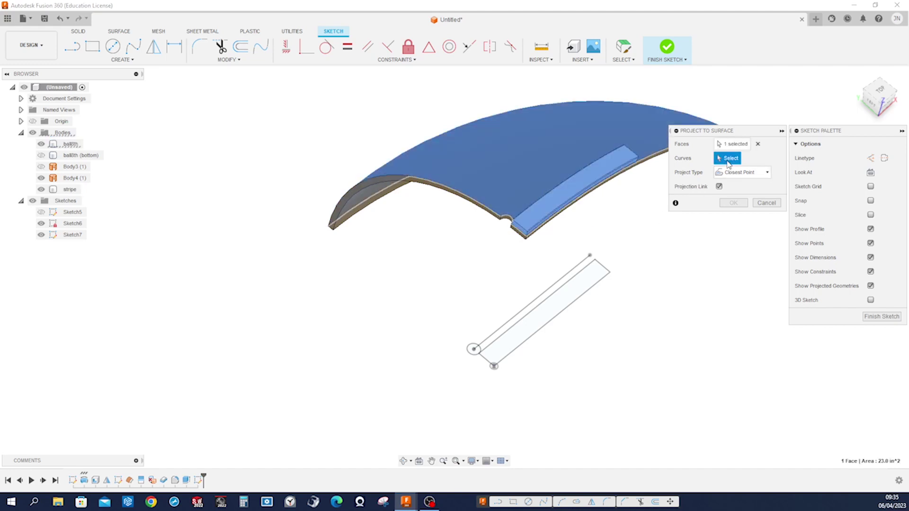
left_click(555, 286)
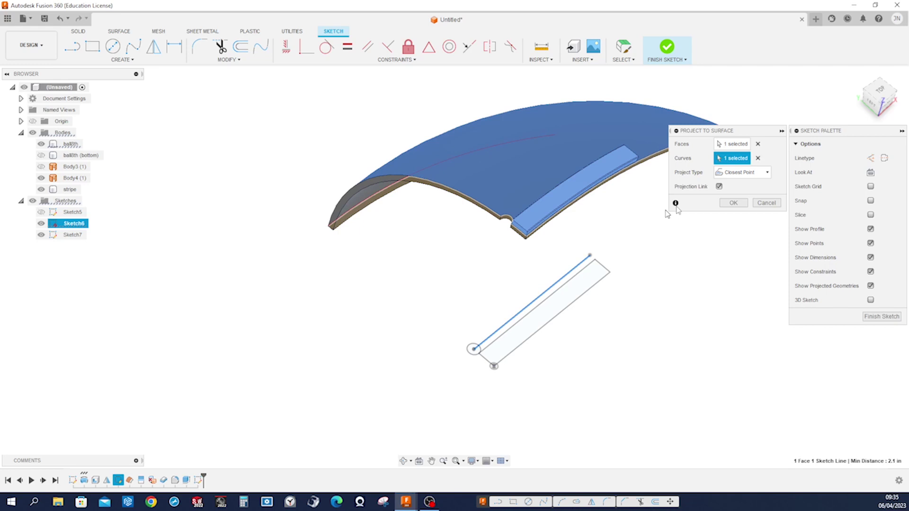
left_click(758, 172)
left_click(741, 194)
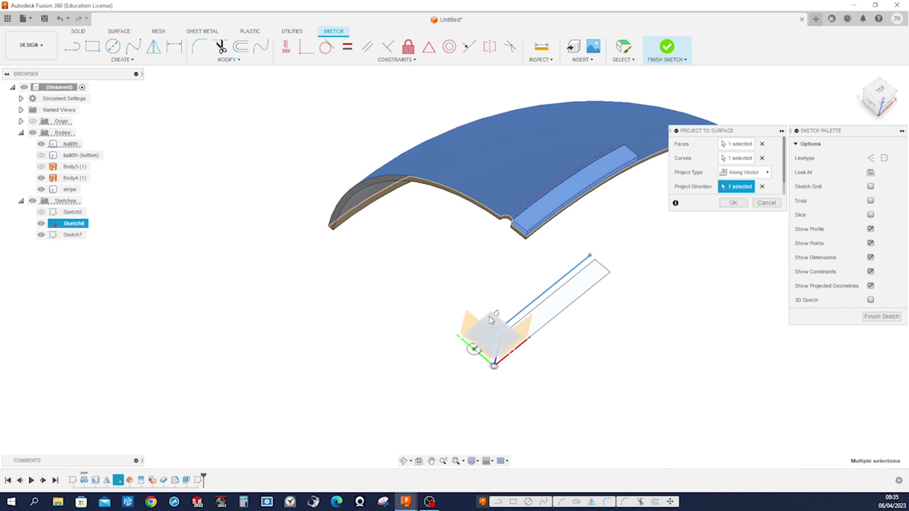
left_click(490, 322)
left_click(733, 202)
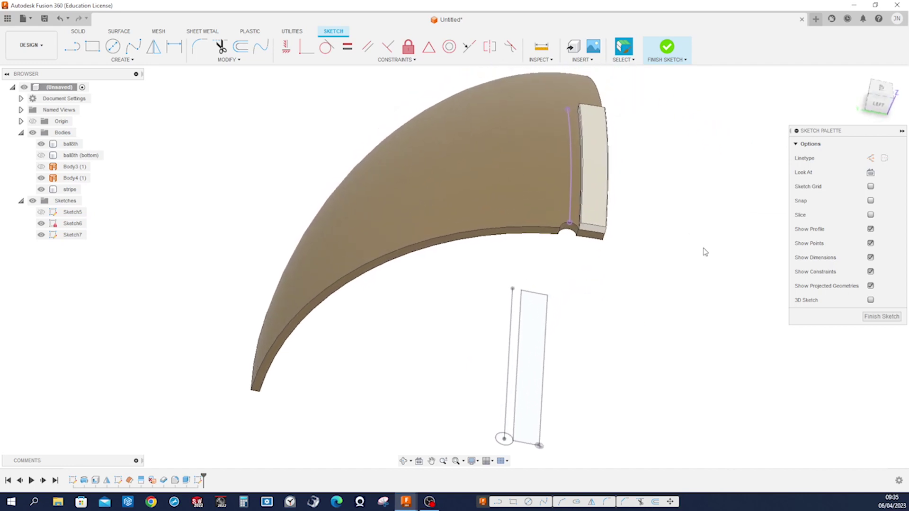
- Finish Sketch7 with its projected curve and orbit the view slightly
left_click(881, 317)
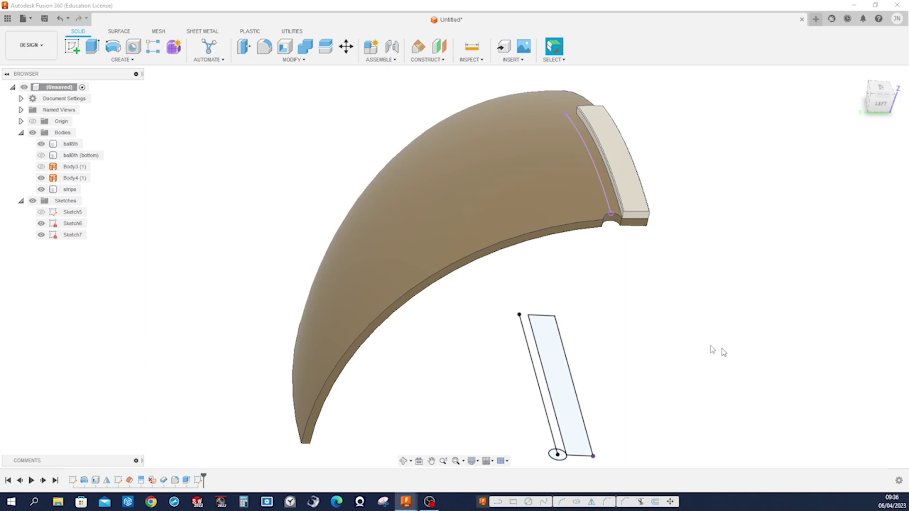
middle_click_drag(624, 278, 625, 292, "shift")
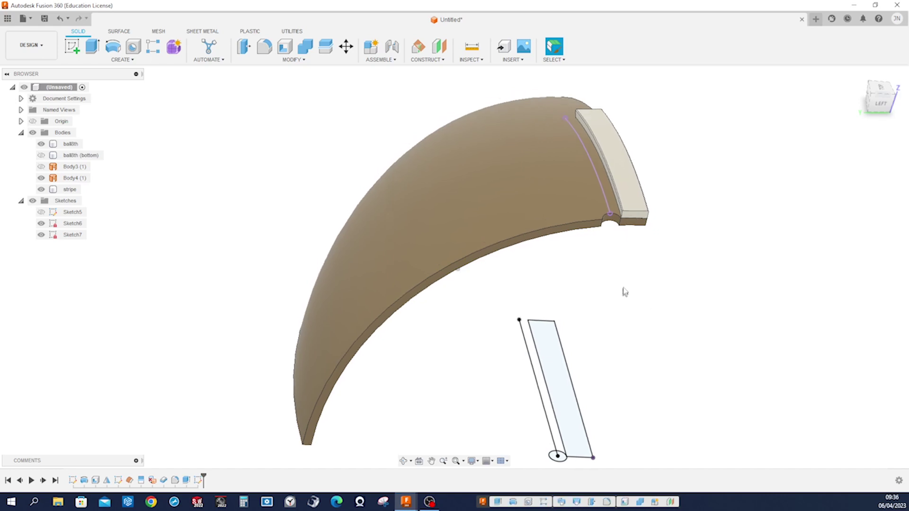
- Start Sketch9 on an origin plane and project the stripe's top edge and shell's outer arc edge
left_click(72, 46)
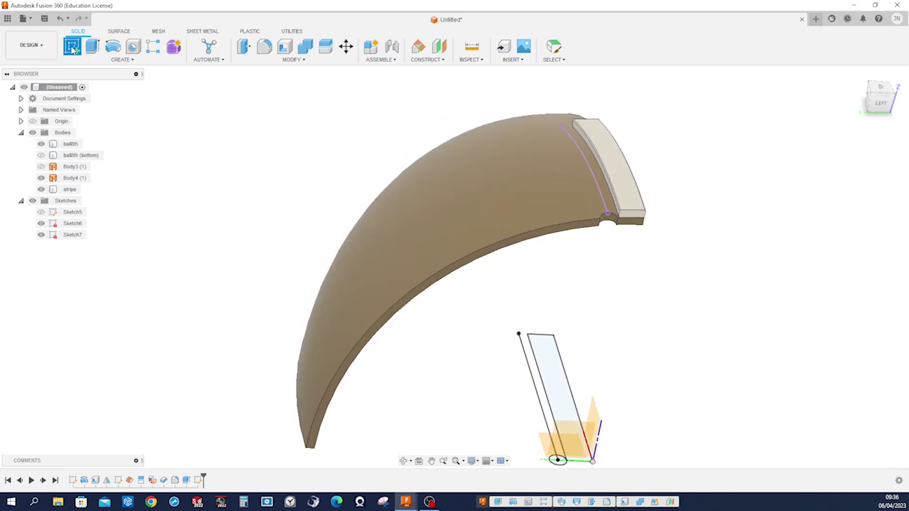
left_click(572, 433)
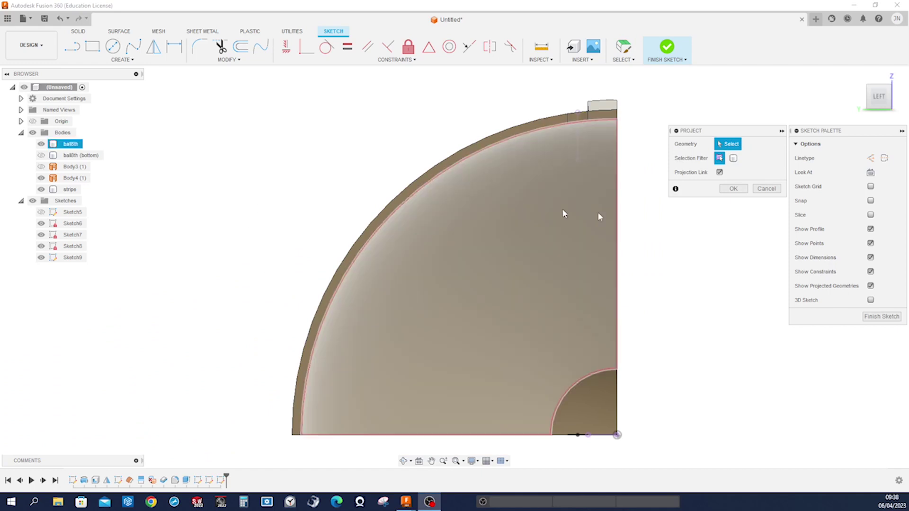
left_click(615, 102)
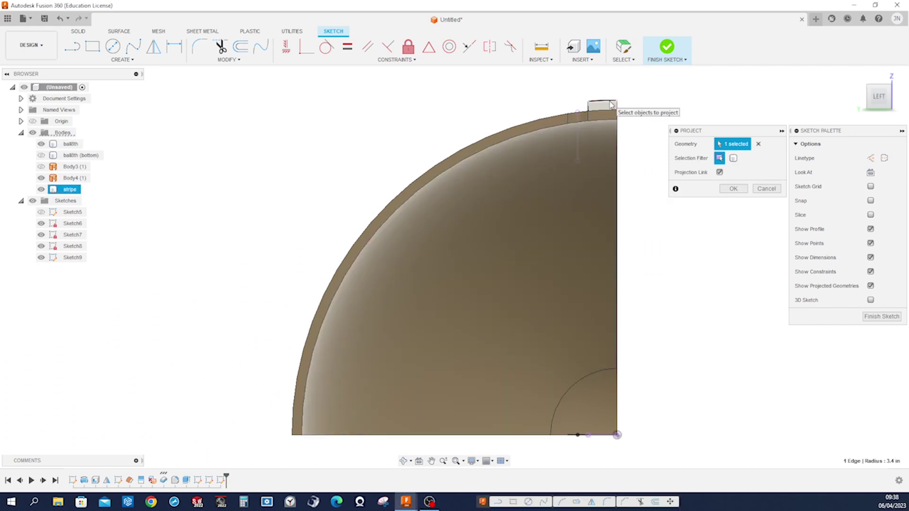
left_click(612, 121)
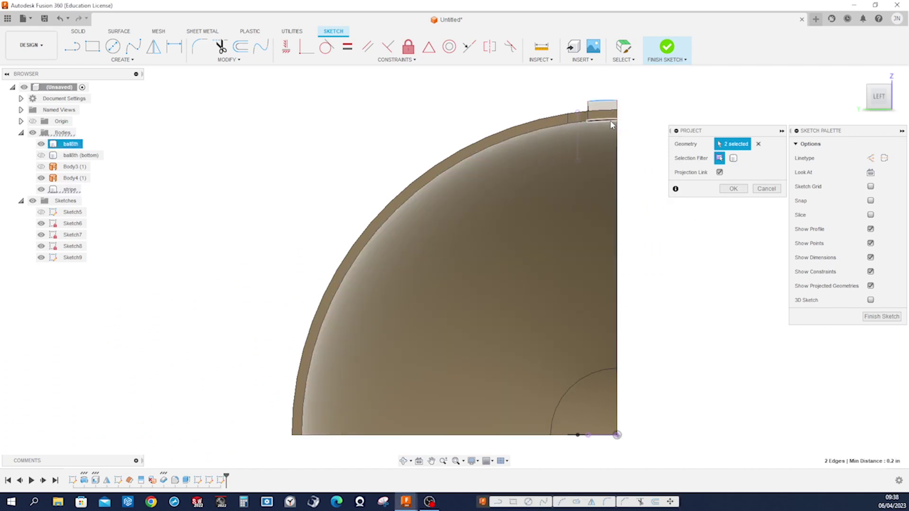
left_click(734, 189)
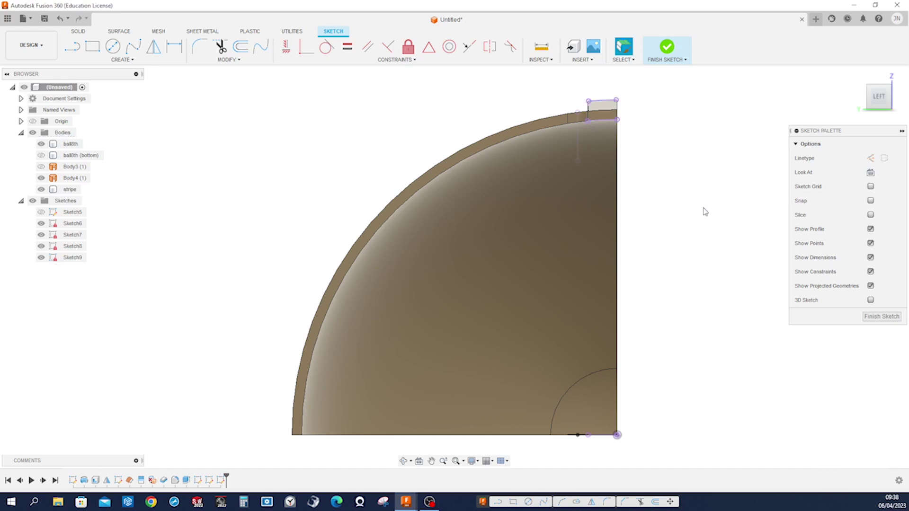
scroll(705, 212, "up", 5)
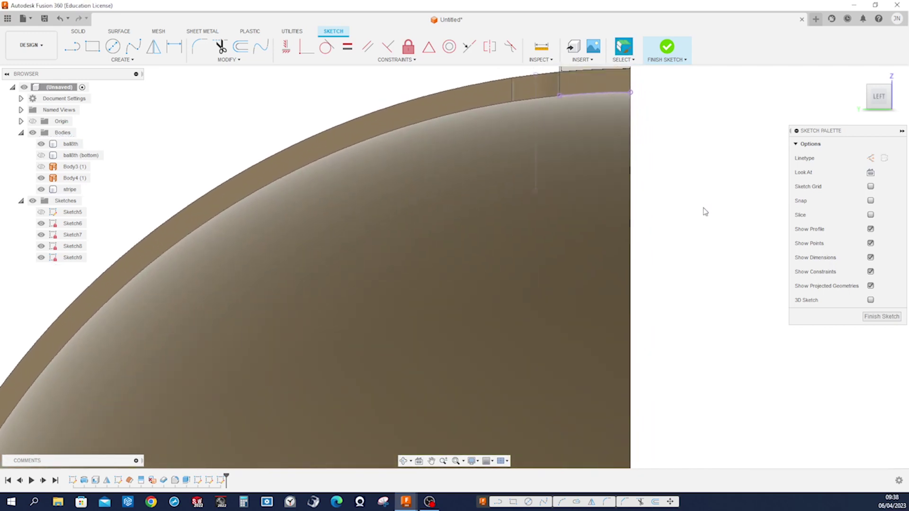
scroll(706, 212, "up", 3)
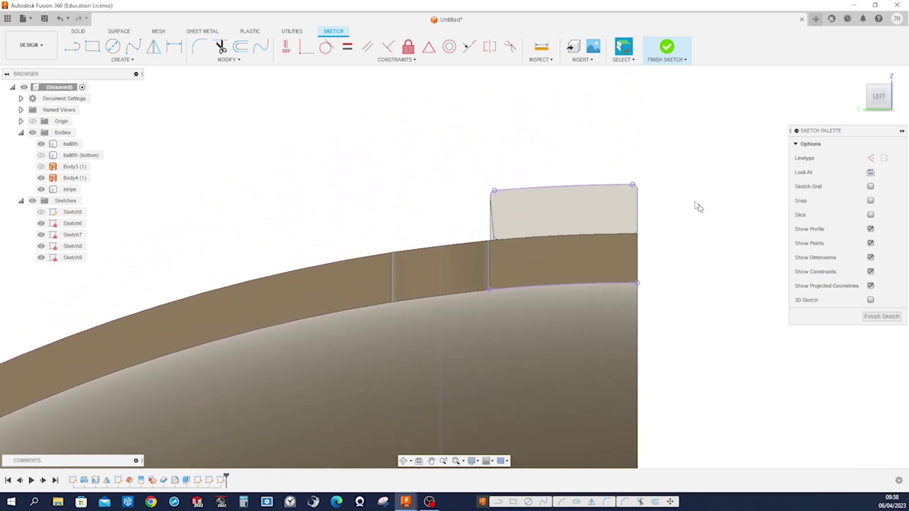
left_click(132, 62)
- Draw upper and lower arcs at the stripe corners and join them with a vertical line
mouse_move(114, 99)
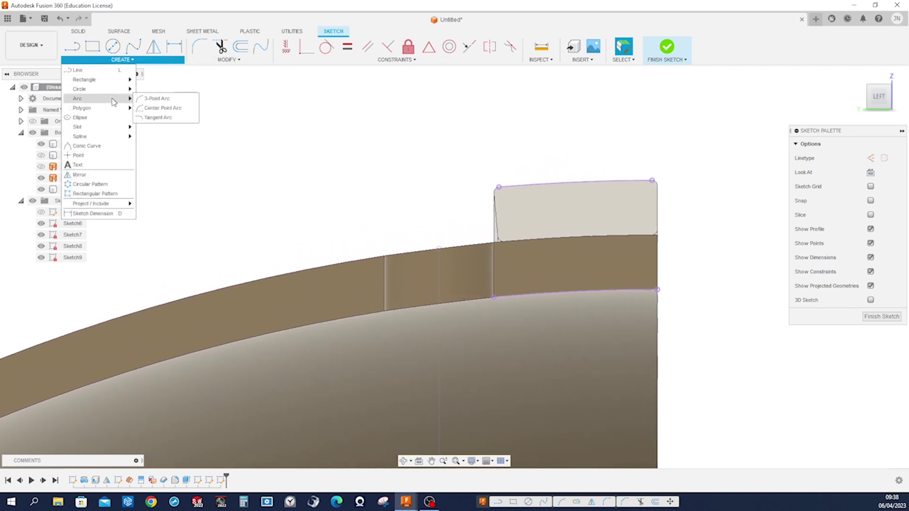
left_click(148, 117)
left_click(500, 188)
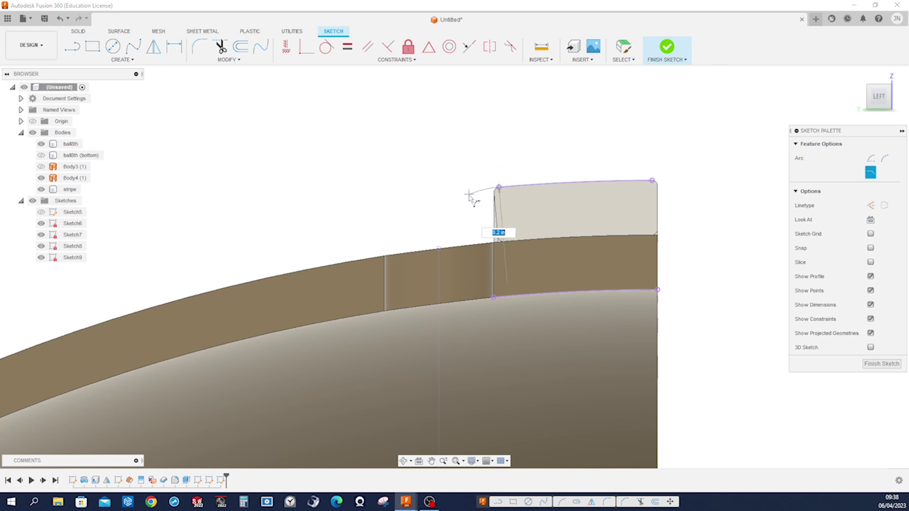
left_click(459, 227)
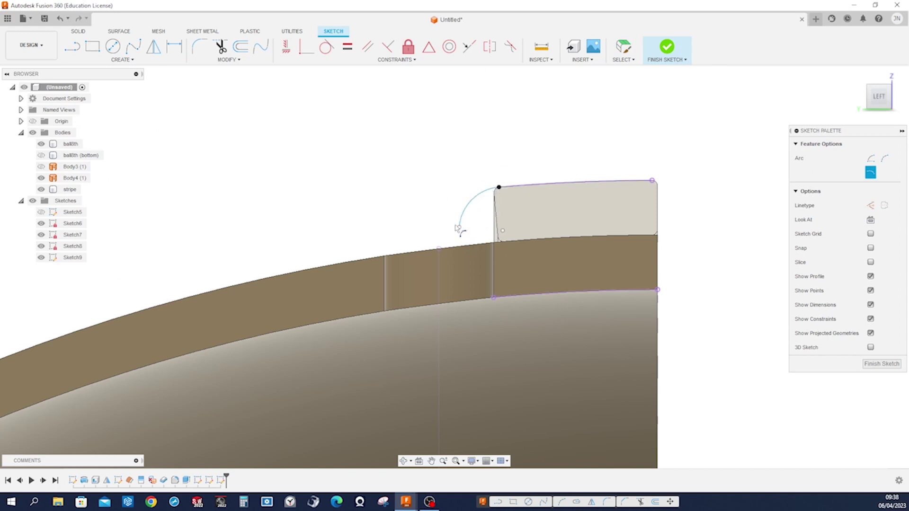
left_click(494, 298)
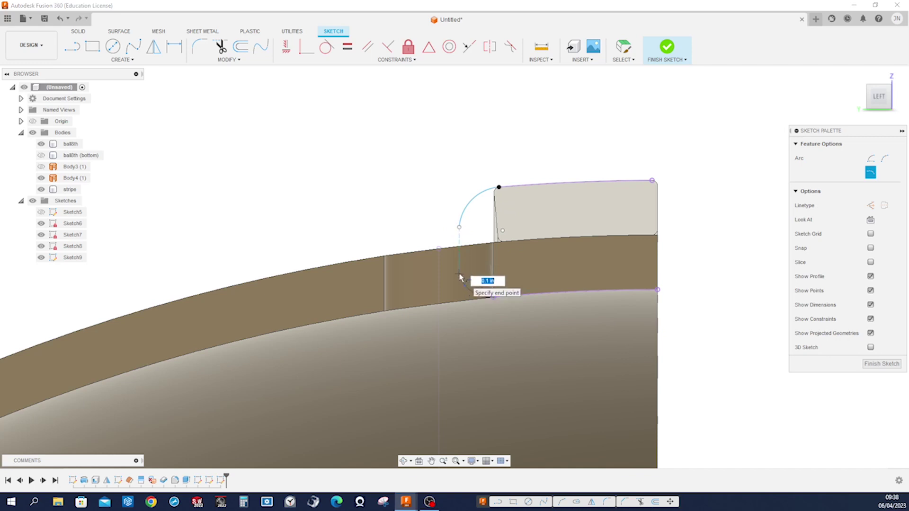
left_click(460, 275)
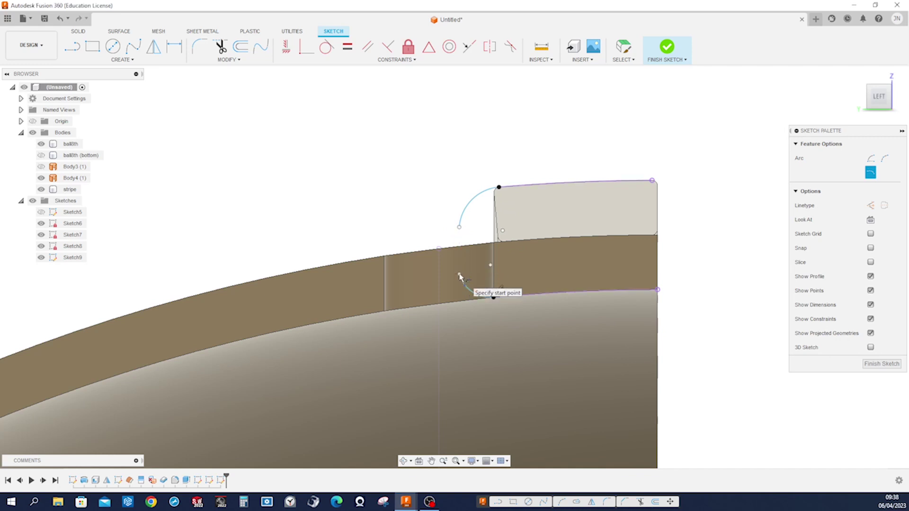
key("l")
left_click(460, 275)
left_click(460, 228)
key("Escape")
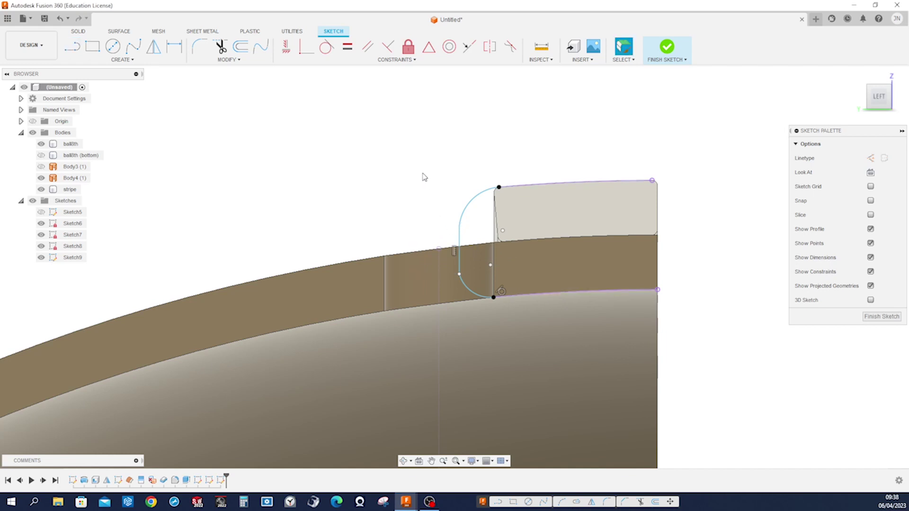
- Make the lower arc tangent to the vertical line and dimension the upper arc to 0.1 in radius
left_click(327, 46)
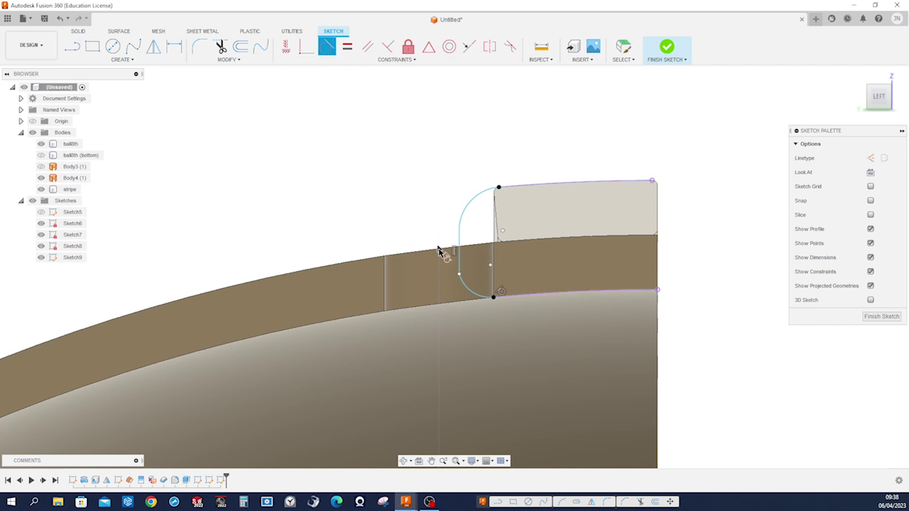
left_click(462, 285)
left_click(460, 266)
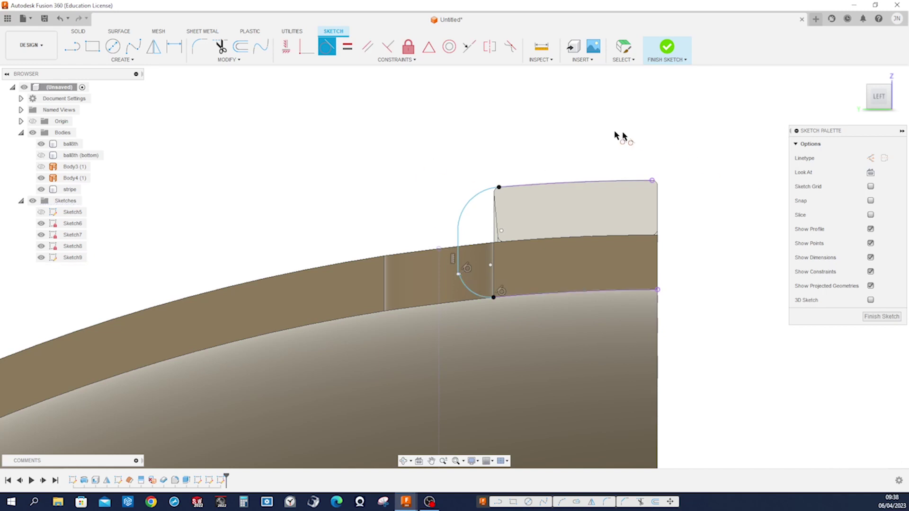
key("d")
left_click(479, 199)
left_click(473, 185)
key("BackSpace")
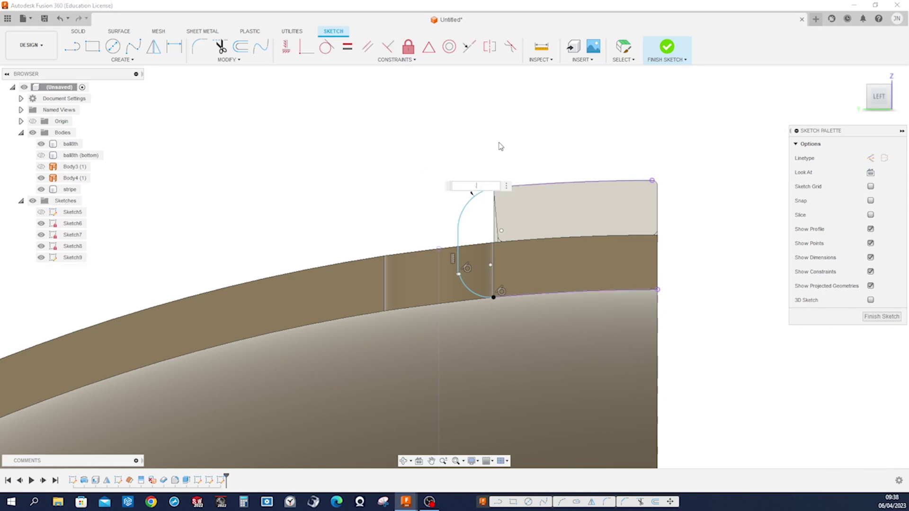
key("Return")
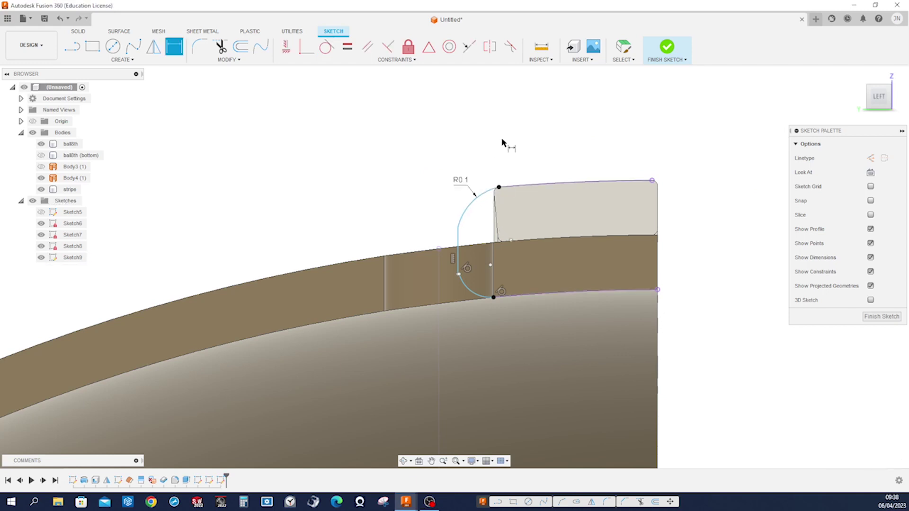
key("Escape")
- Make the R0.1 arc tangent to the vertical line
left_click(326, 46)
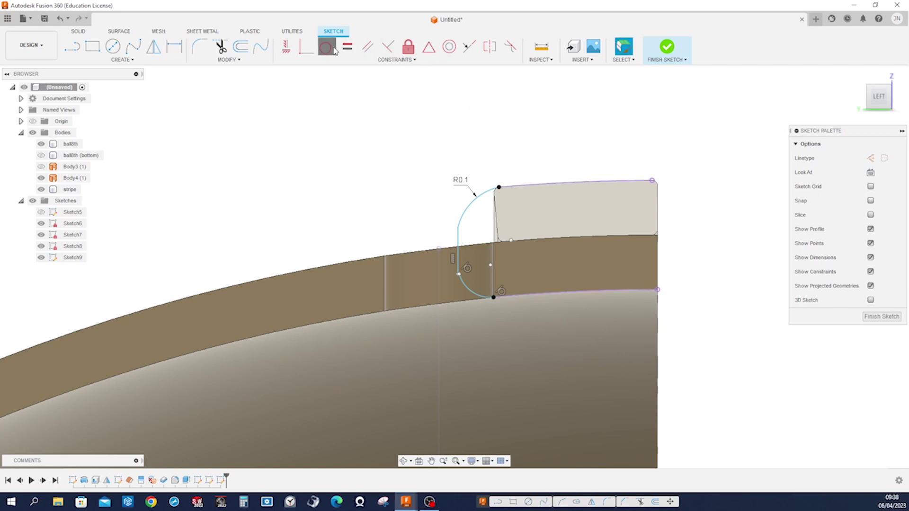
left_click(469, 203)
left_click(462, 237)
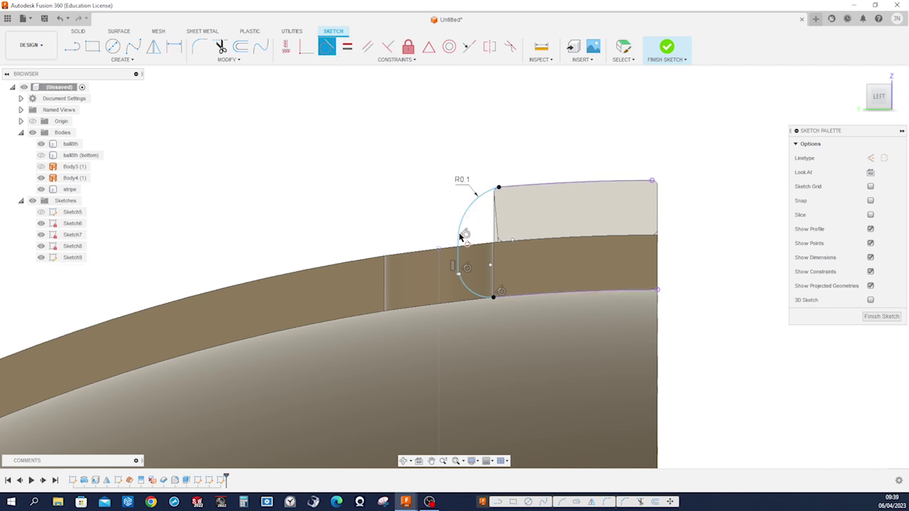
key("Escape")
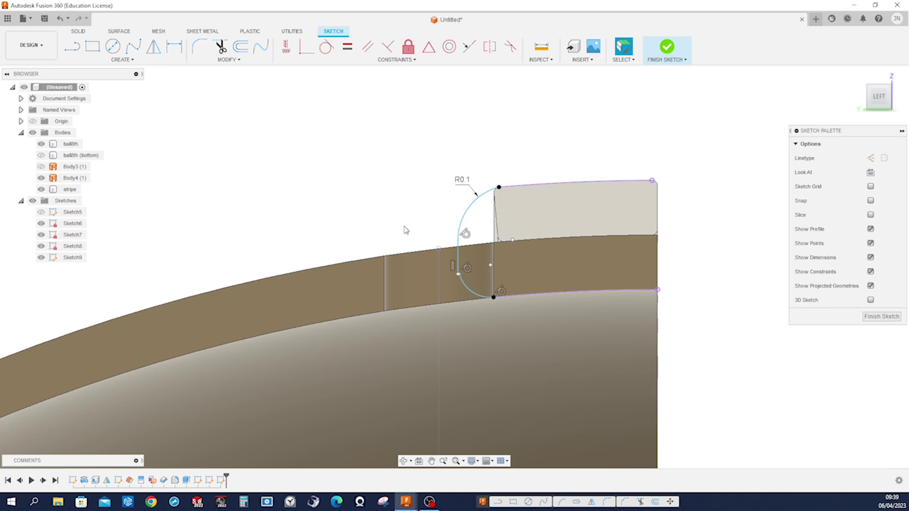
scroll(410, 229, "up", 5)
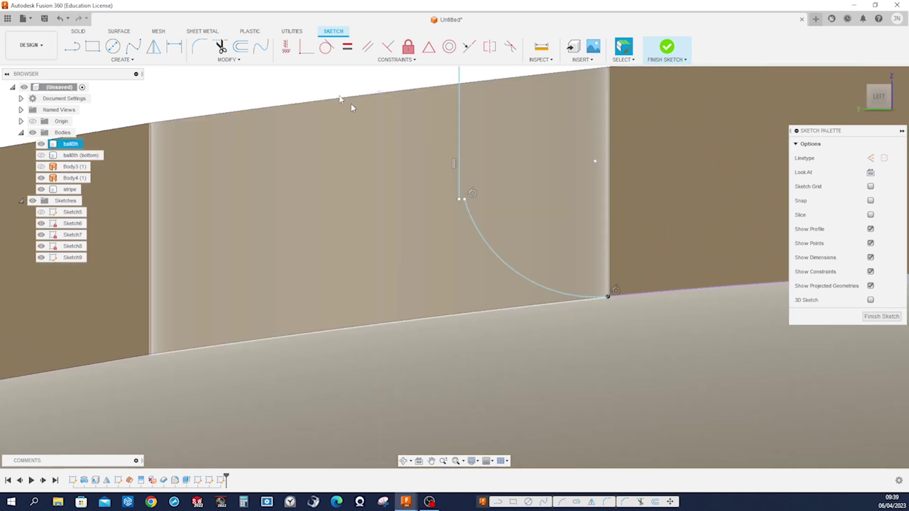
- Join the arc's end to the vertical line, enlarge the arc, and make it tangent to the top line
left_click(307, 46)
left_click(465, 201)
left_click(464, 200)
scroll(471, 269, "down", 1)
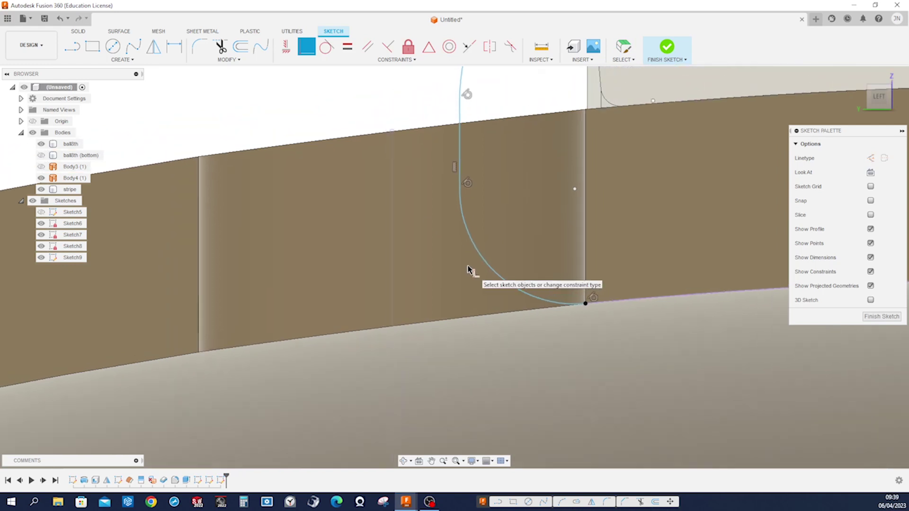
scroll(524, 346, "down", 3)
key("Escape")
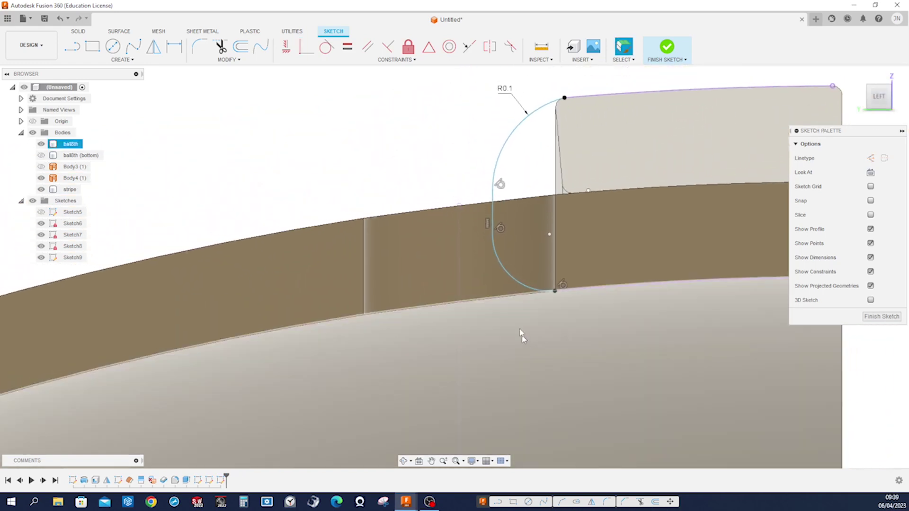
mouse_move(516, 280)
left_mouse_down()
mouse_move(496, 285)
mouse_move(523, 287)
left_mouse_up()
left_click(327, 47)
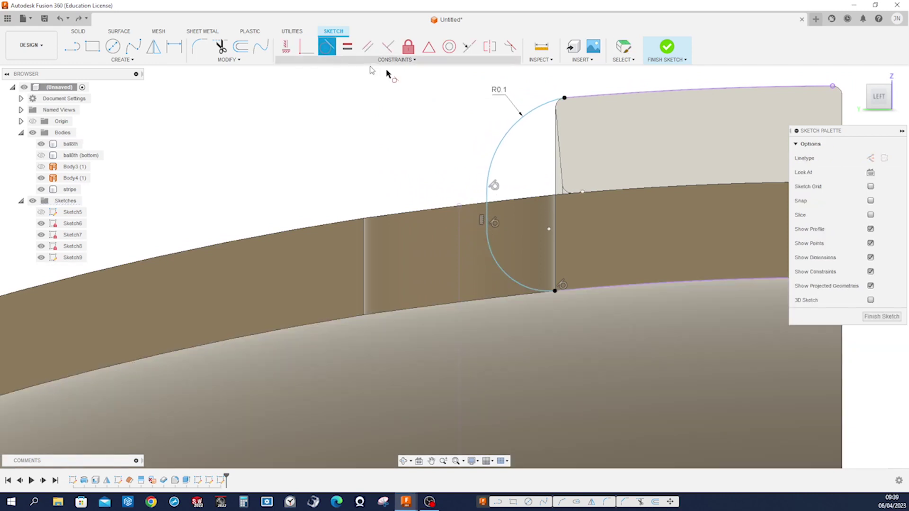
left_click(546, 104)
left_click(585, 97)
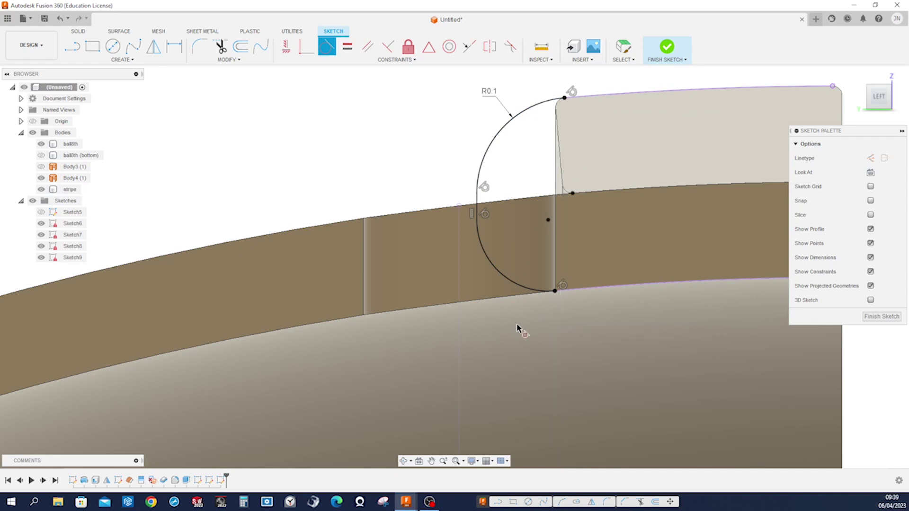
scroll(519, 328, "down", 3)
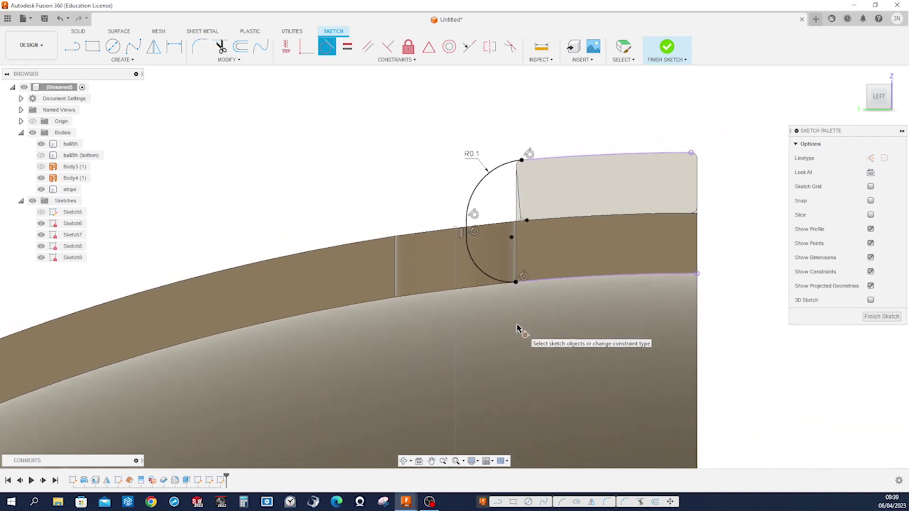
scroll(735, 201, "up", 5)
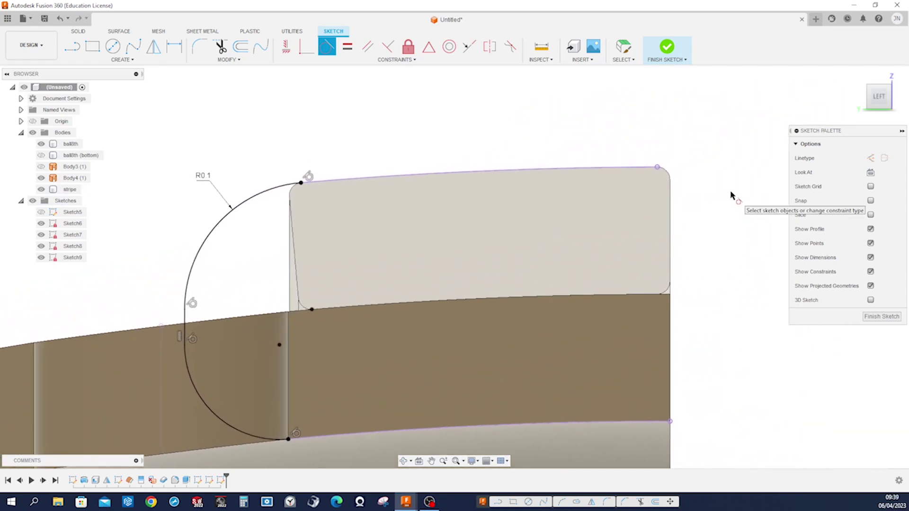
- Draw a short line at the top-right corner and align its end vertically with the lower point
key("l")
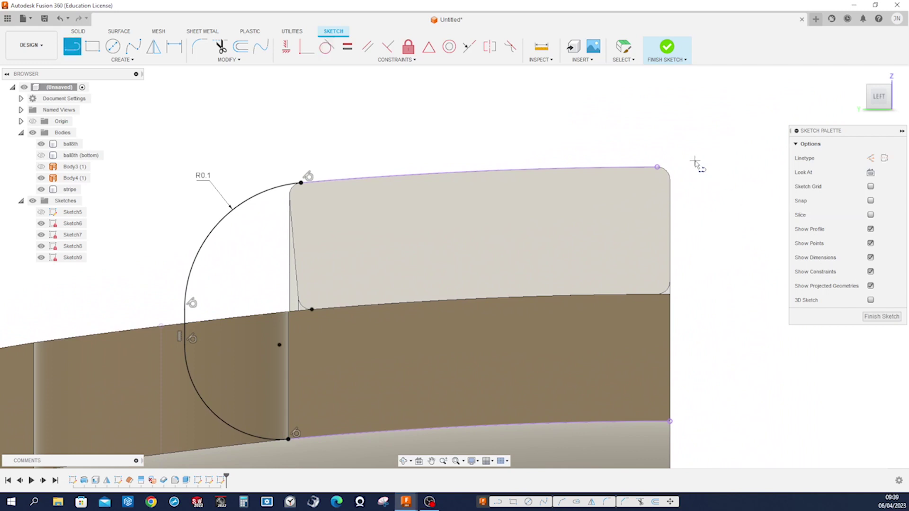
scroll(682, 169, "up", 3)
left_click(651, 168)
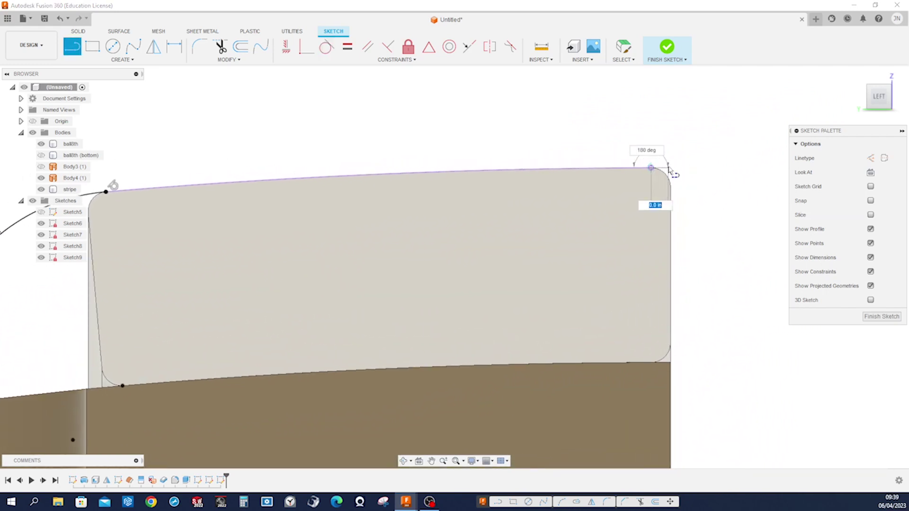
left_click(681, 167)
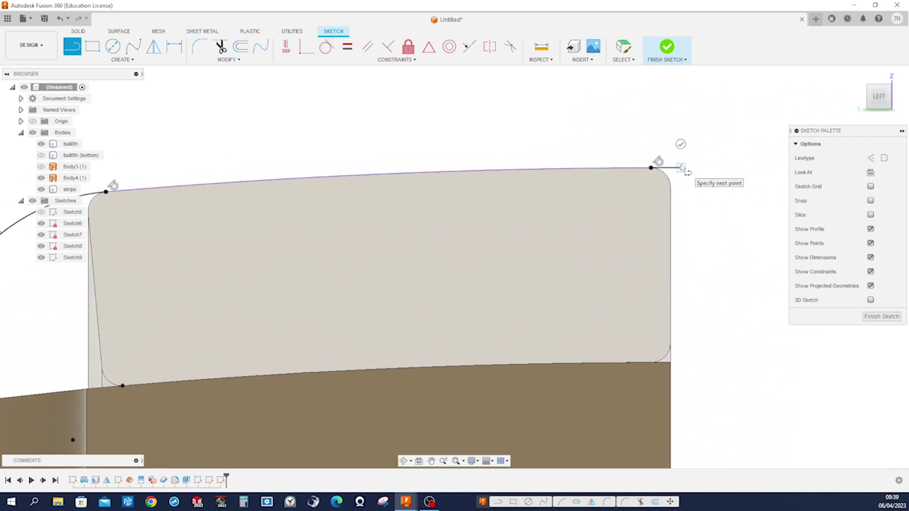
key("Escape")
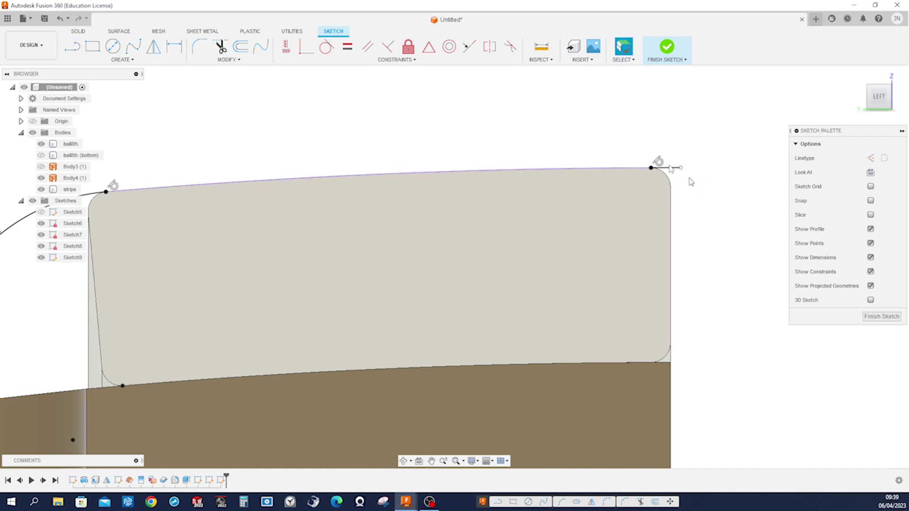
left_click(286, 46)
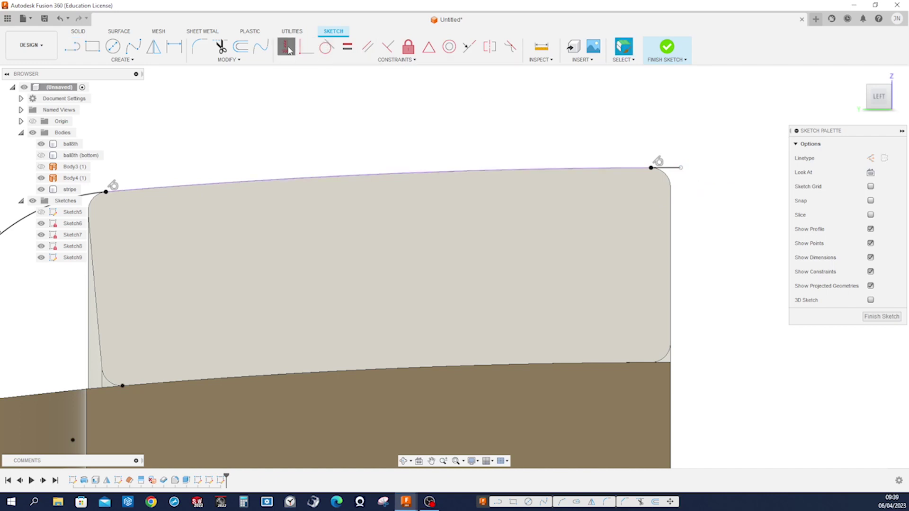
left_click(681, 168)
scroll(685, 193, "down", 5)
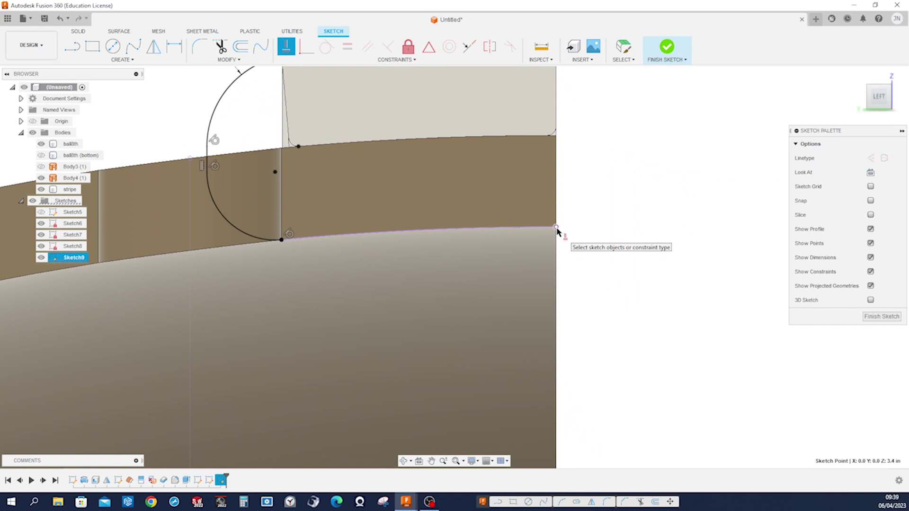
left_click(556, 228)
scroll(650, 205, "down", 2)
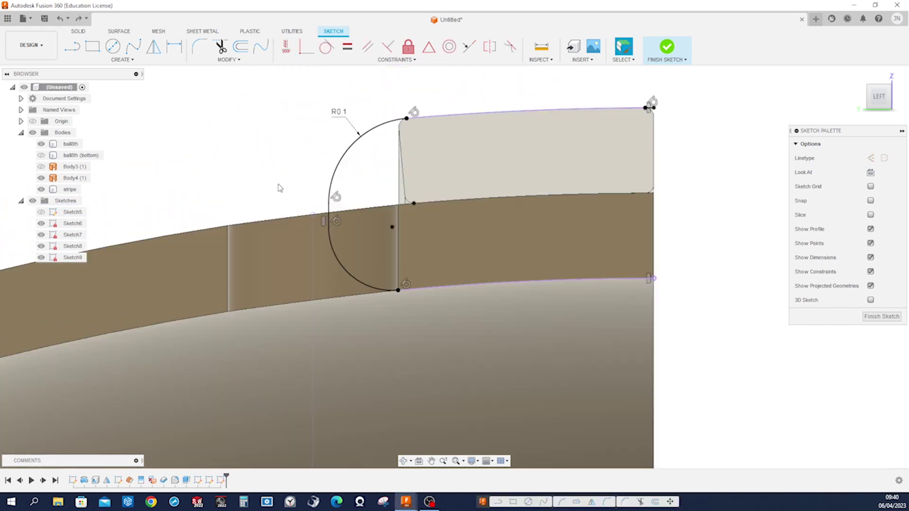
key("o")
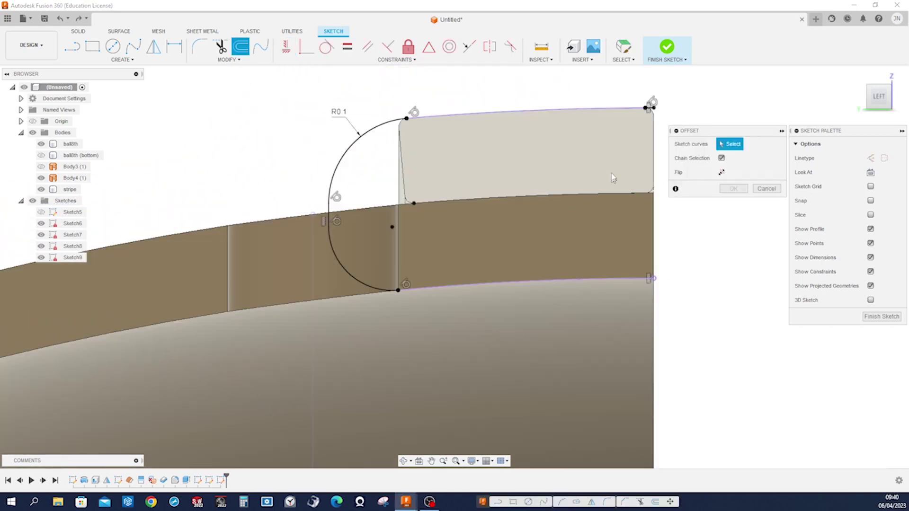
- Offset the bottom curve, arc and top line 0.1 in outward as a second outline
left_click(647, 280)
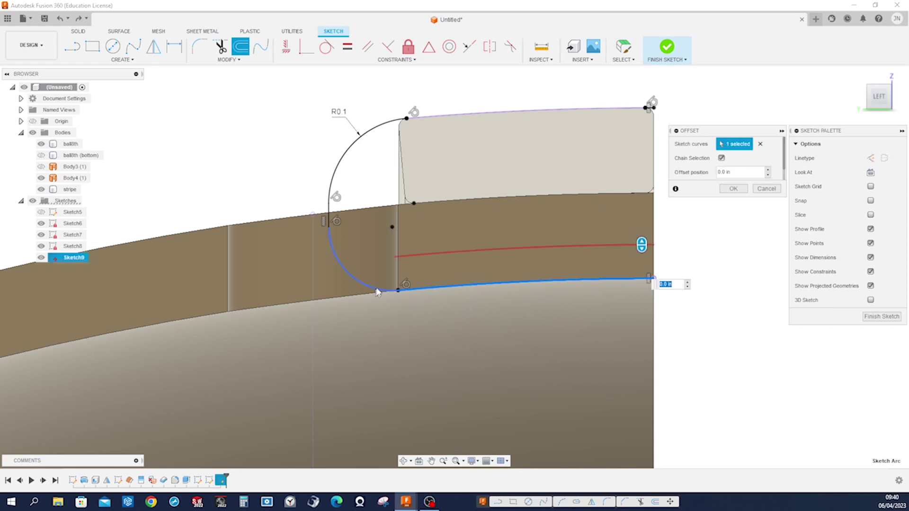
left_click(377, 291)
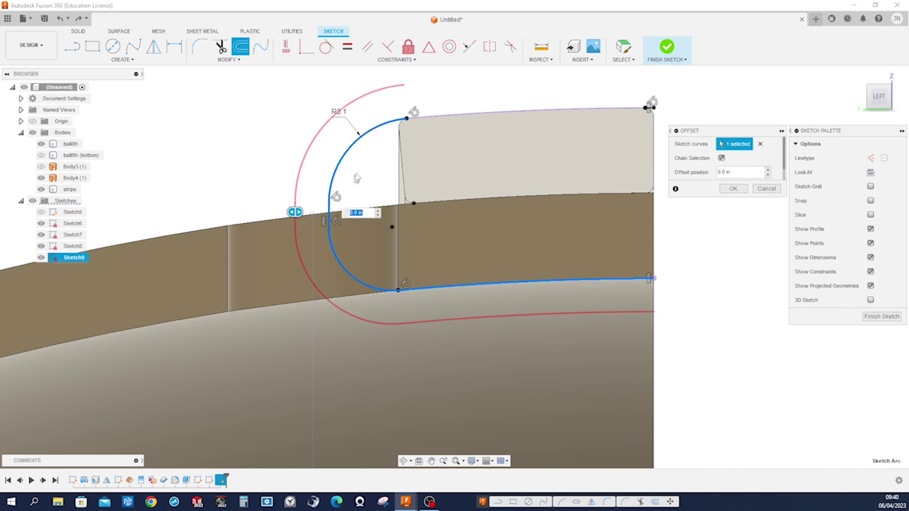
left_click(421, 123)
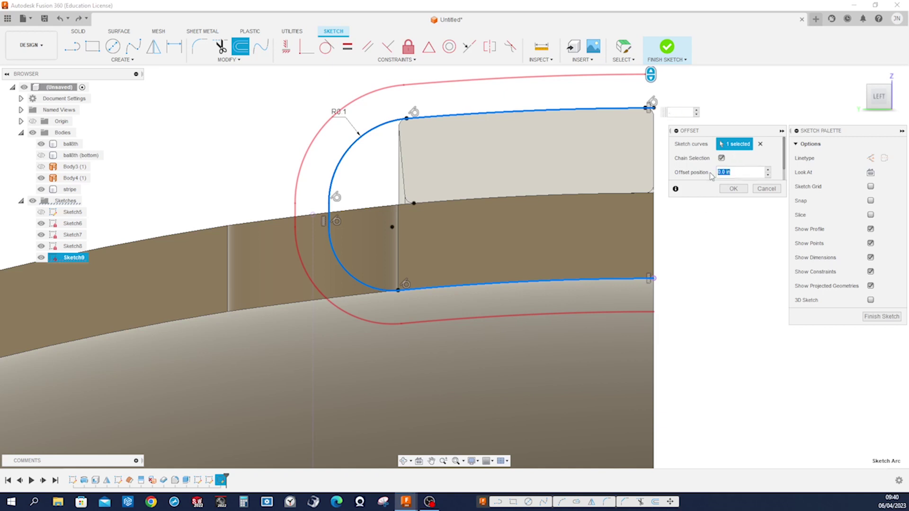
type("1")
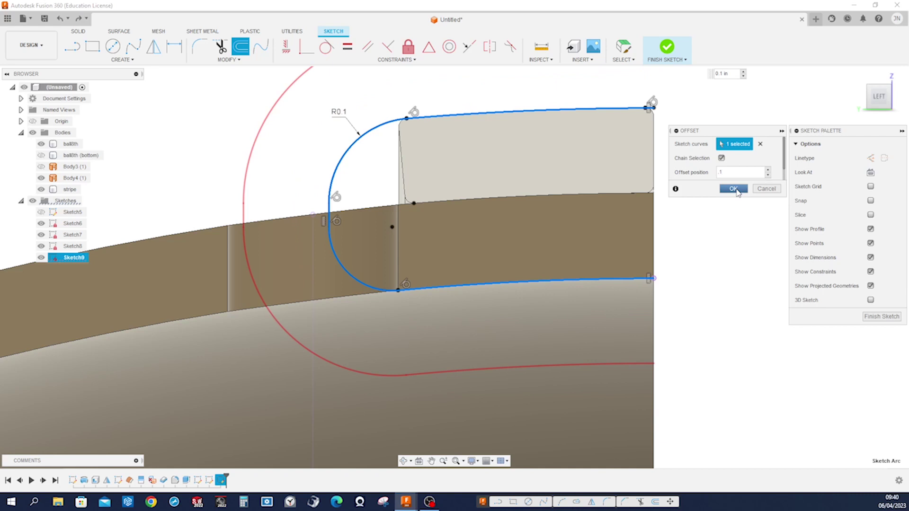
left_click(734, 189)
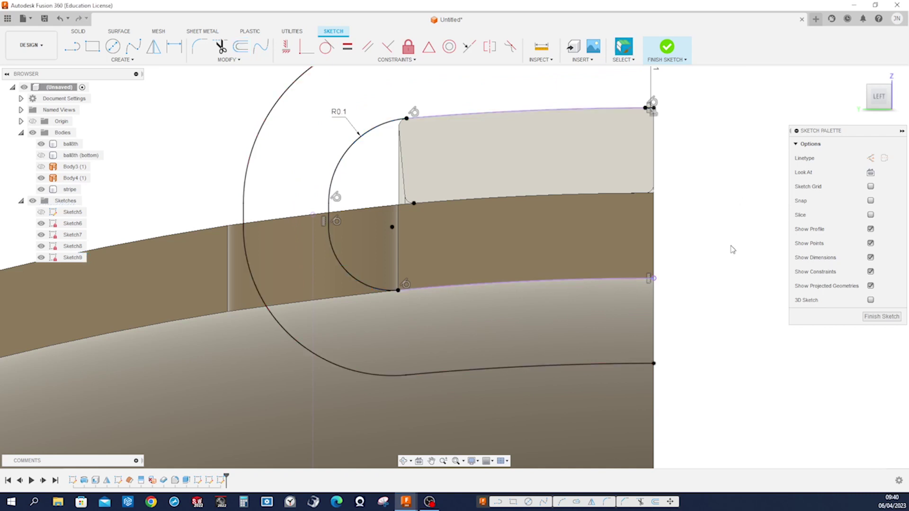
- Close the lower and upper open ends of the loop outline with vertical lines and finish Sketch9
key("l")
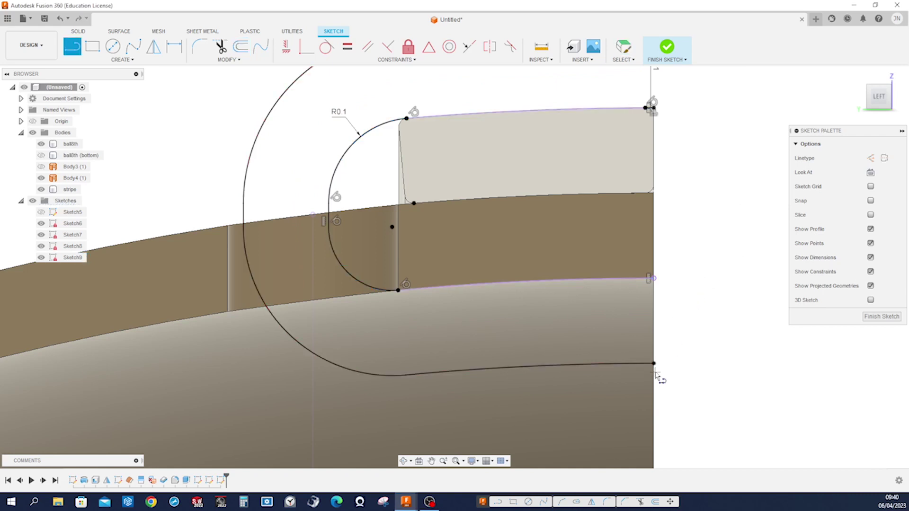
left_click(654, 364)
left_click(654, 279)
middle_click_drag(691, 142, 687, 237)
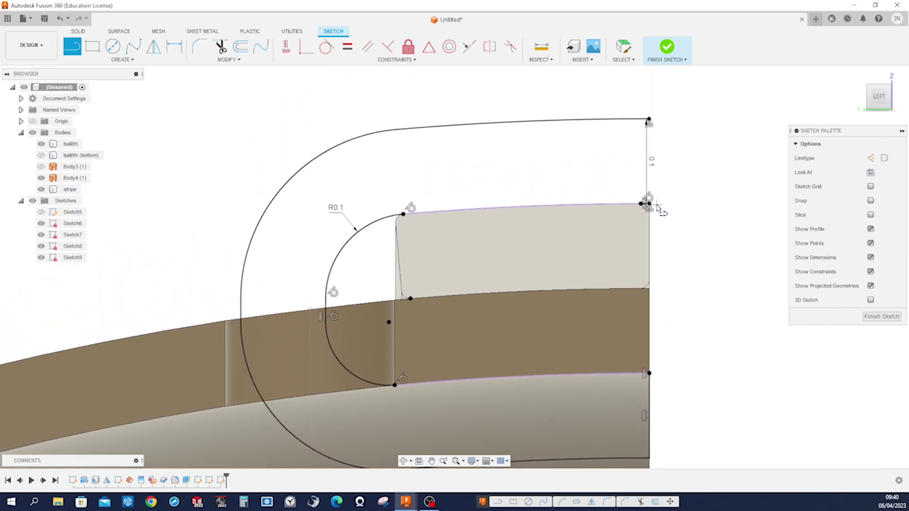
left_click(649, 204)
left_click(649, 120)
key("Escape")
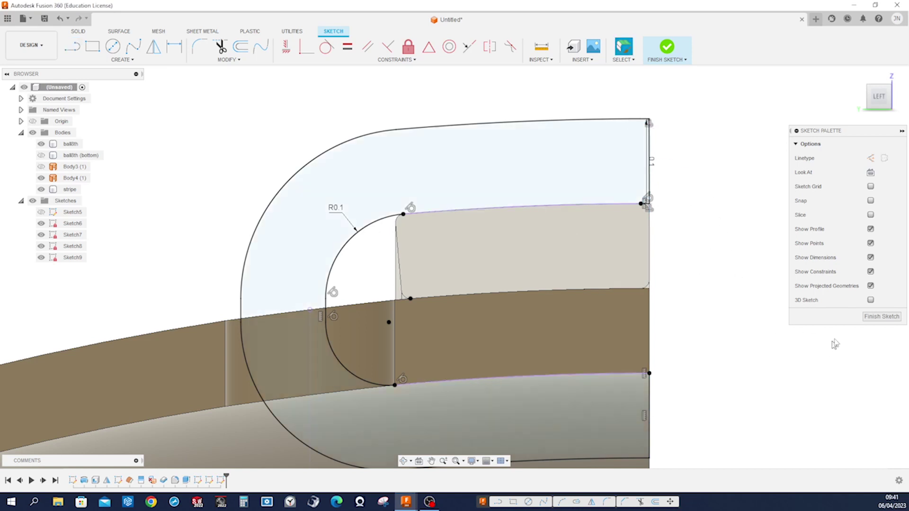
left_click(873, 318)
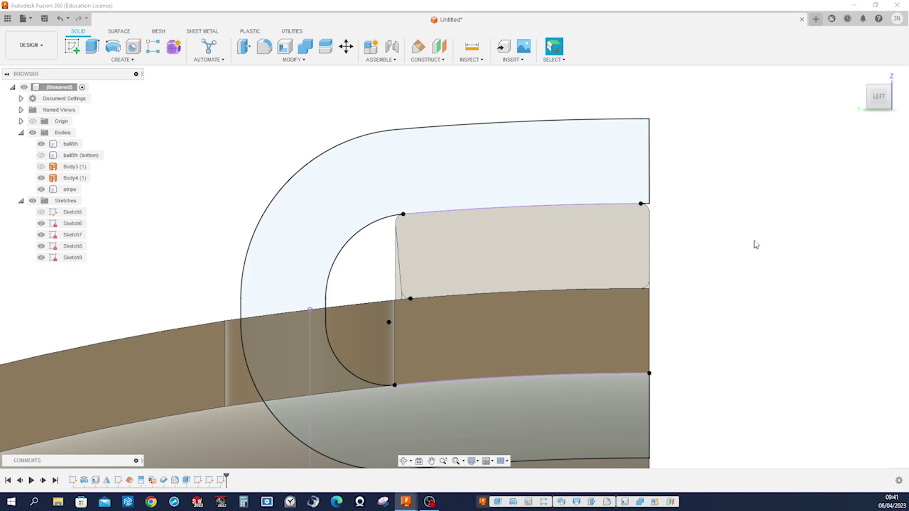
- Extrude the C-shaped Sketch9 profile 0.08 in symmetrically, full length, as new body Body6
left_click(92, 46)
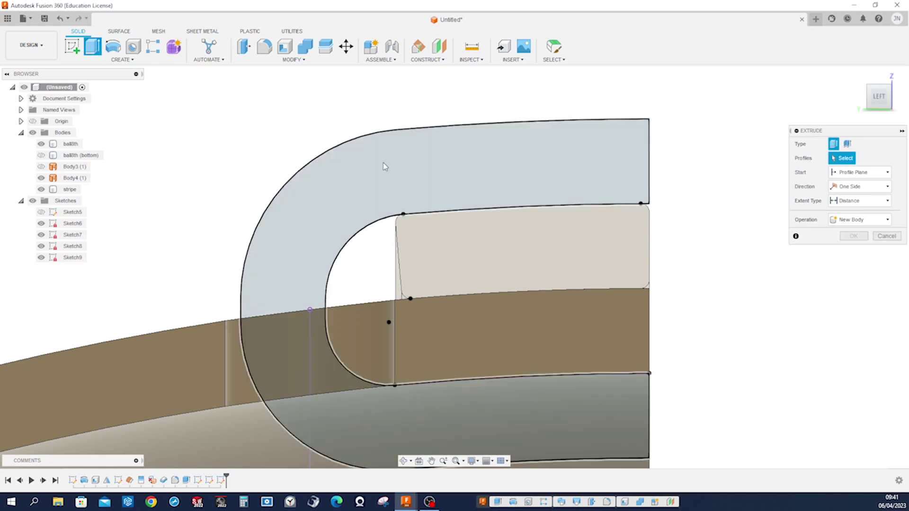
left_click(385, 166)
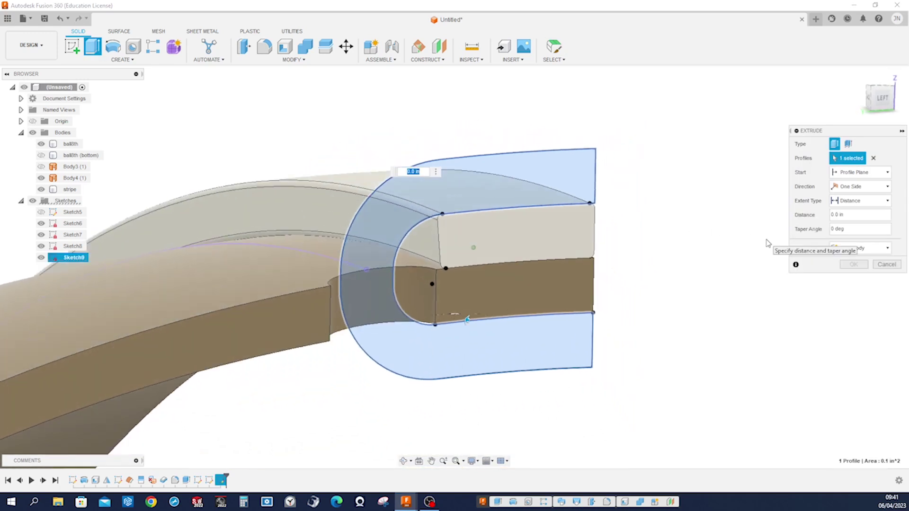
left_click(888, 188)
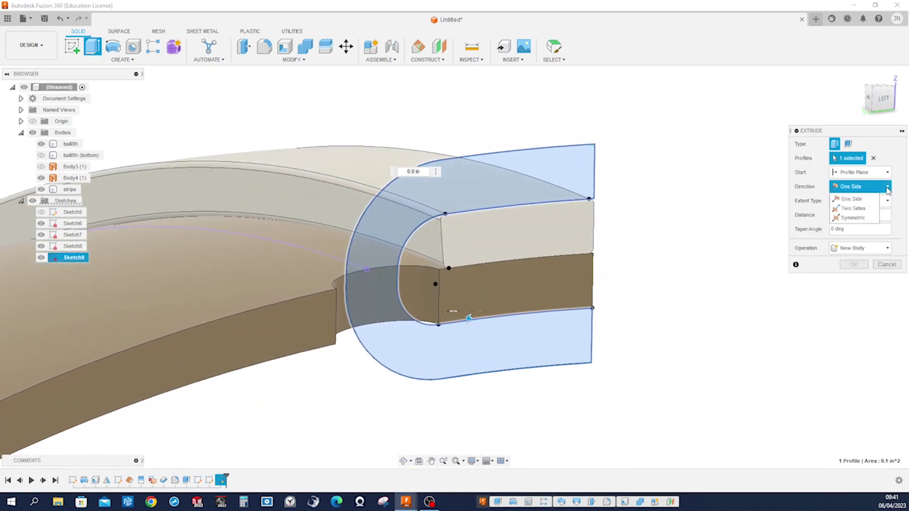
left_click(853, 218)
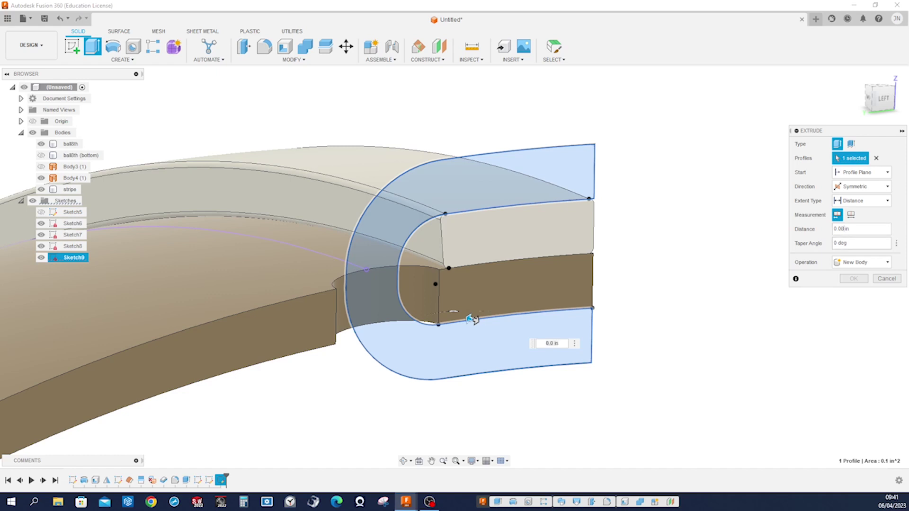
left_click(887, 264)
left_click(862, 304)
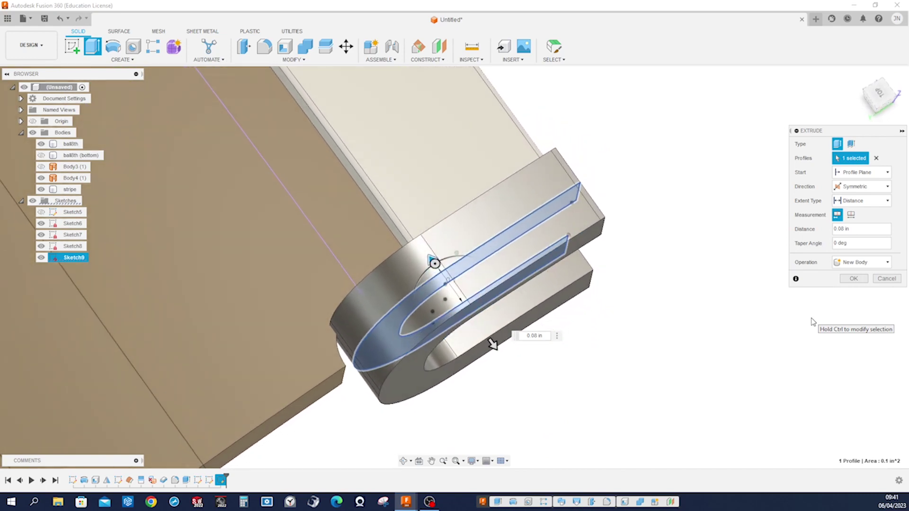
left_click(851, 215)
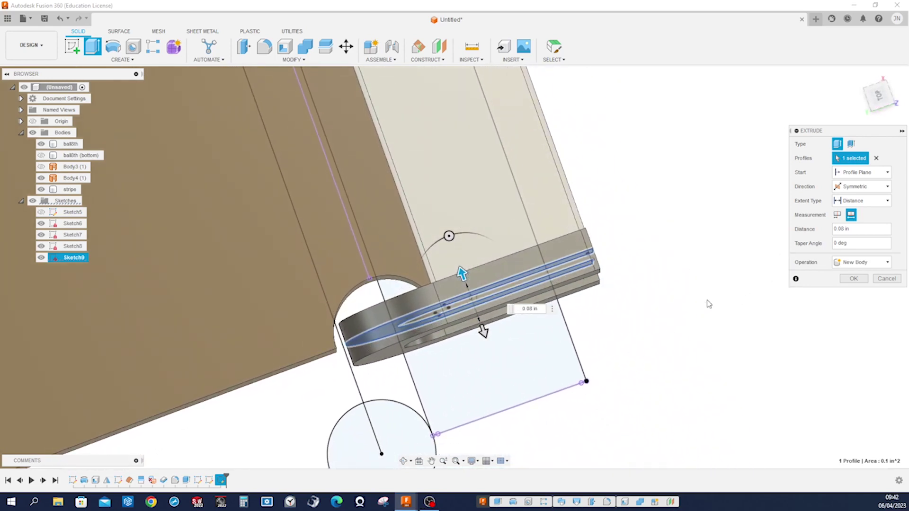
left_click(854, 279)
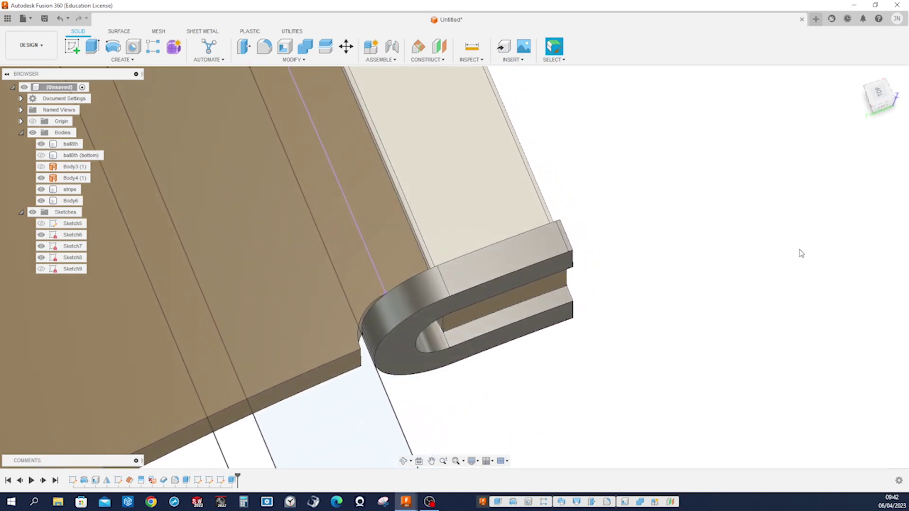
key("a")
- Apply the ABS (White) appearance to the hook body, Body6
left_click_drag(723, 333, 548, 259)
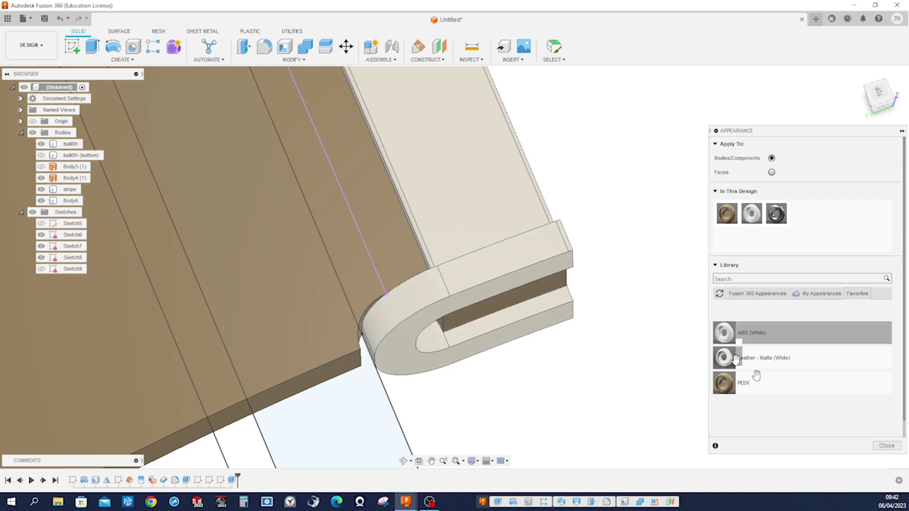
left_click(887, 447)
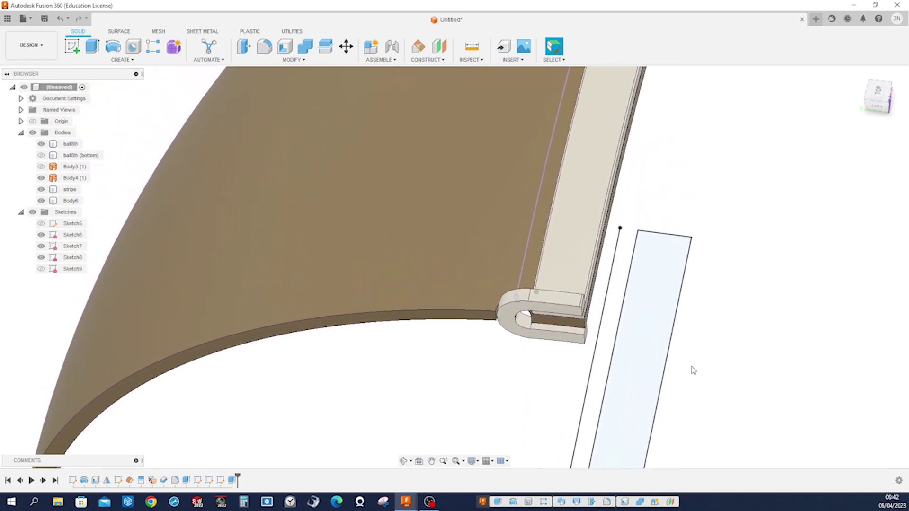
left_click(282, 93)
key("Escape")
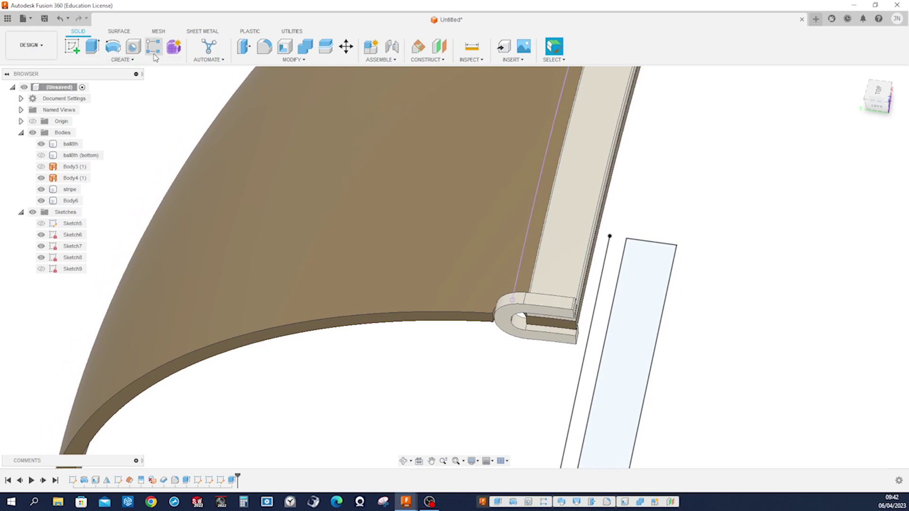
left_click(153, 46)
- Set up a Pattern on Path of the hook's extrude feature along the Sketch7 seam line
left_click(861, 144)
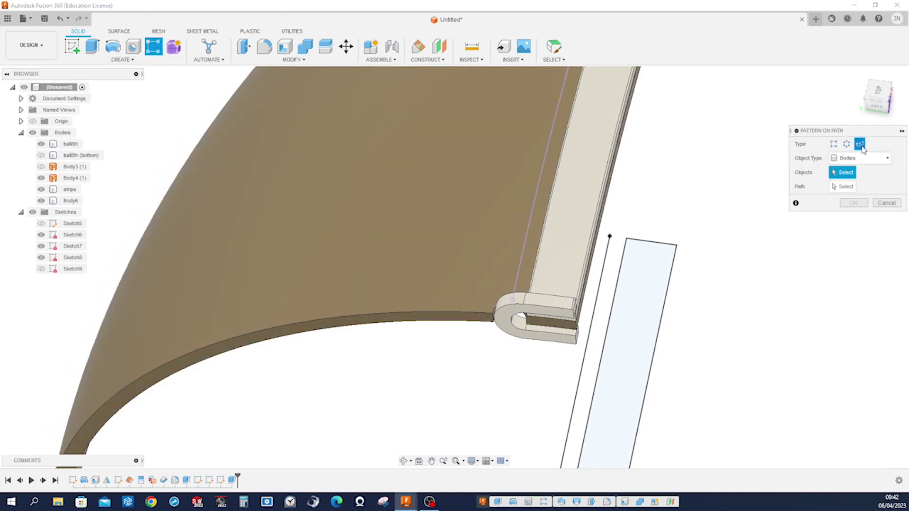
scroll(742, 243, "down", 3)
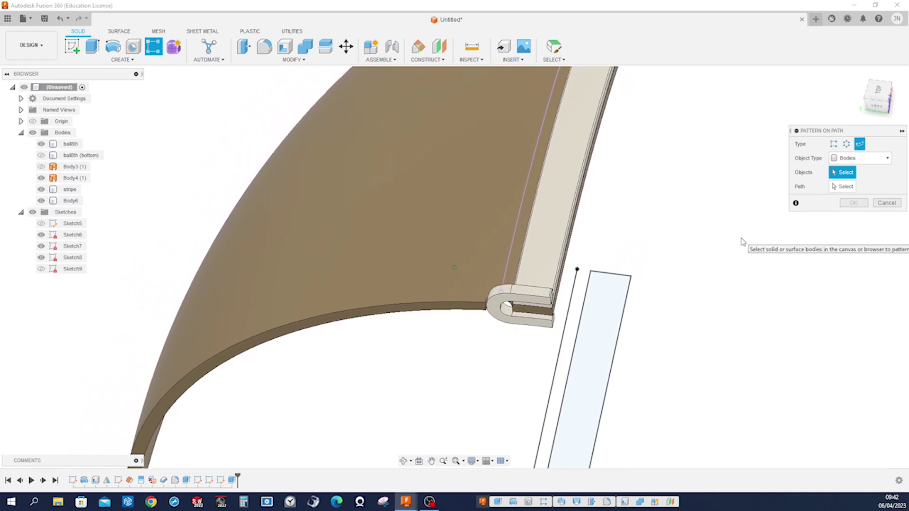
left_click(860, 159)
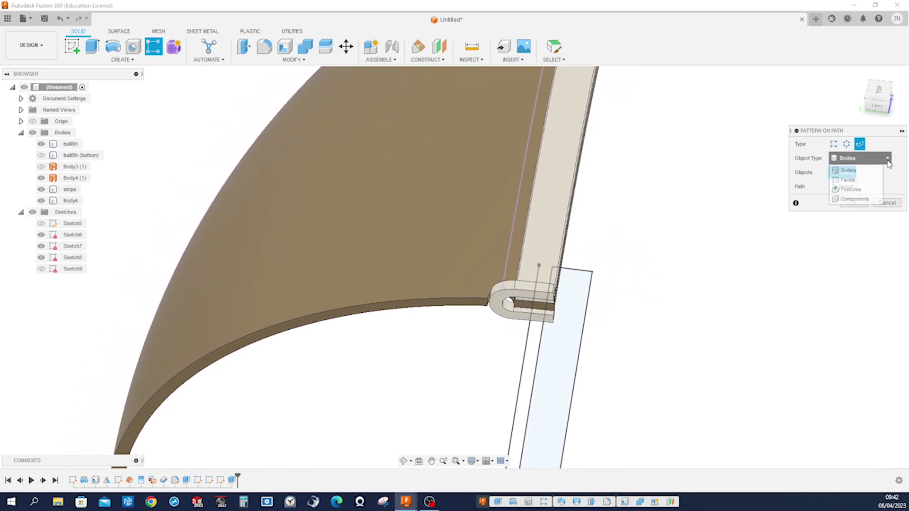
left_click(851, 189)
scroll(615, 270, "up", 3)
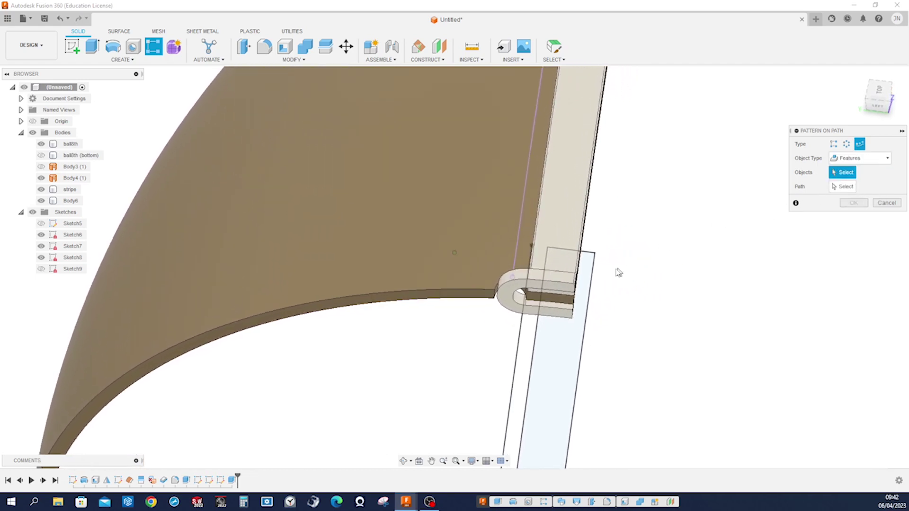
scroll(568, 279, "up", 3)
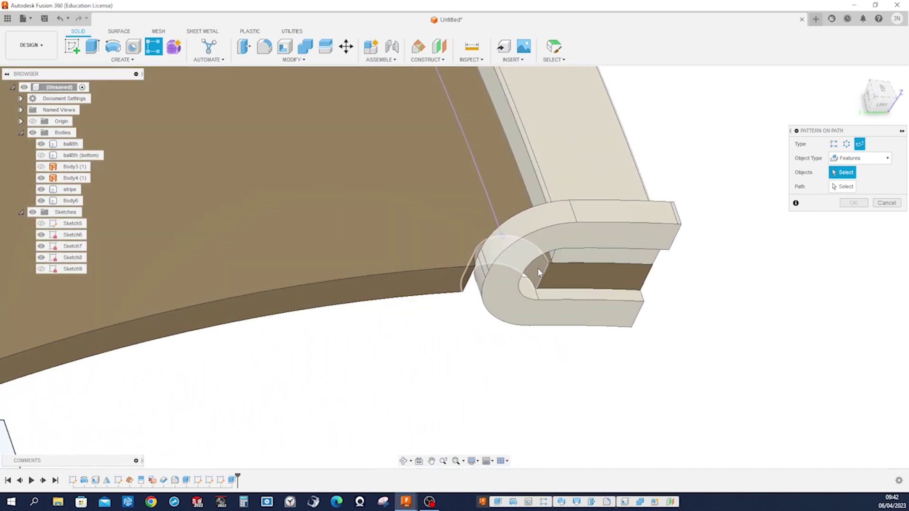
left_click(541, 273)
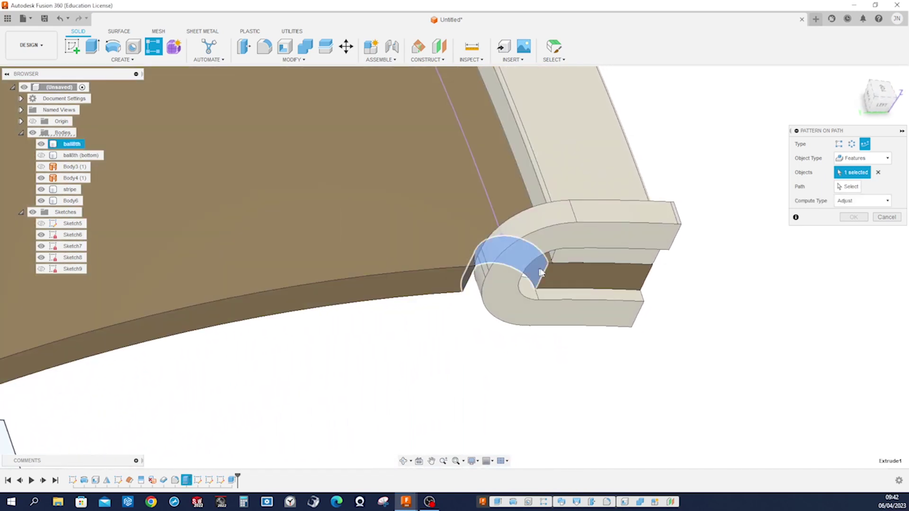
left_click(847, 187)
left_click(494, 207)
- Make the pattern 4 copies over 2.5 in, oriented to the path direction
mouse_move(494, 208)
middle_mouse_down("shift")
mouse_move(684, 214)
mouse_move(660, 238)
mouse_move(612, 251)
middle_mouse_up("shift")
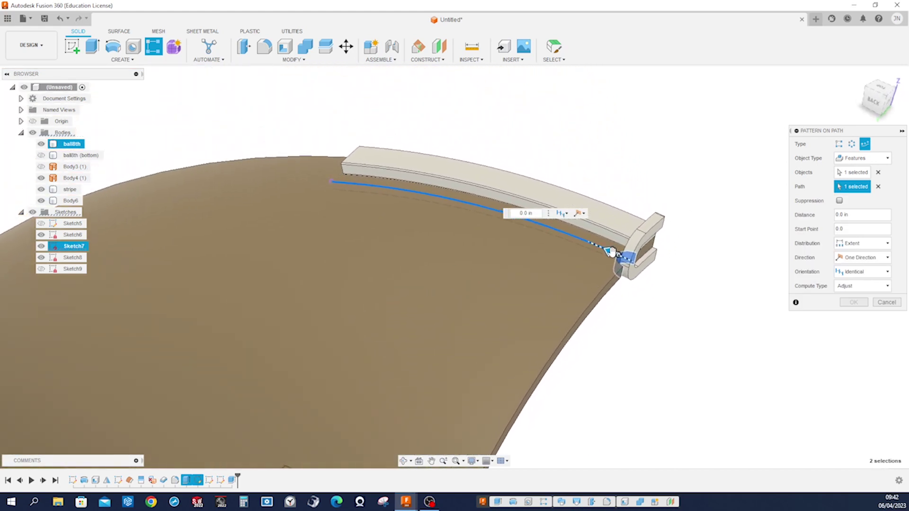
left_click_drag(608, 253, 432, 196)
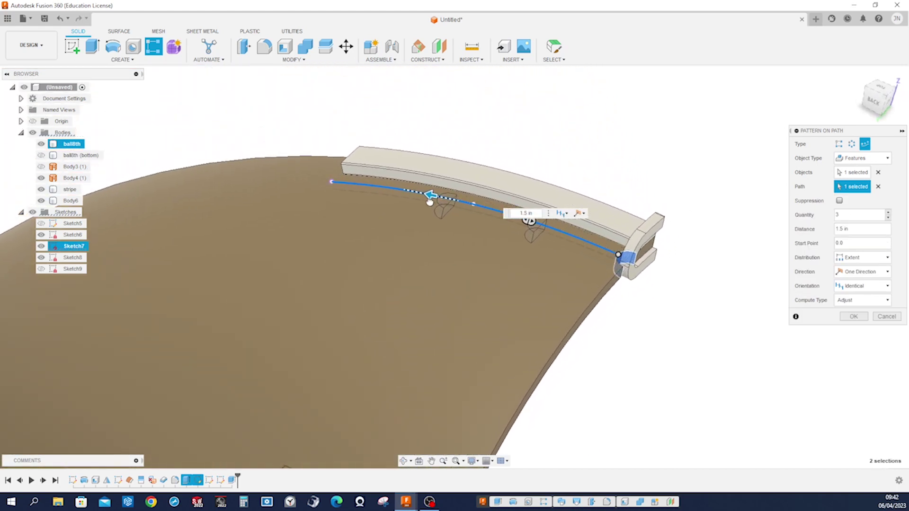
left_click(889, 213)
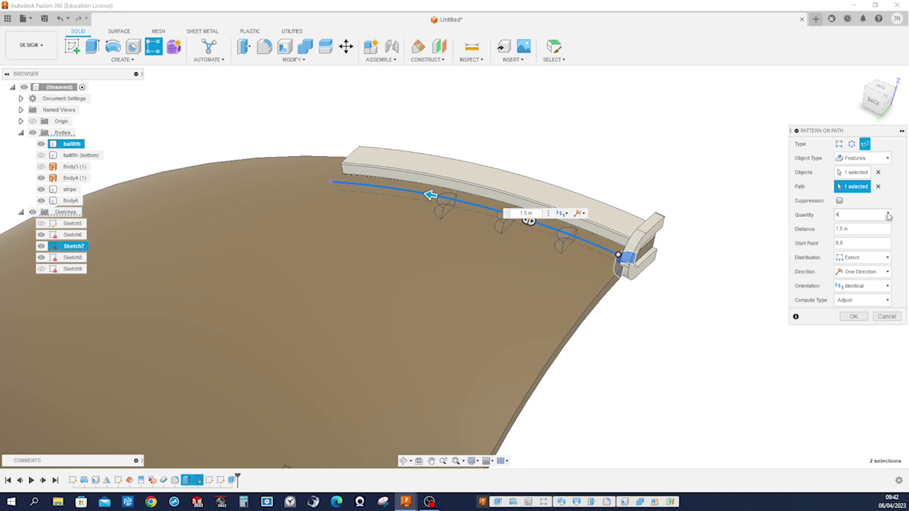
left_click_drag(436, 202, 333, 185)
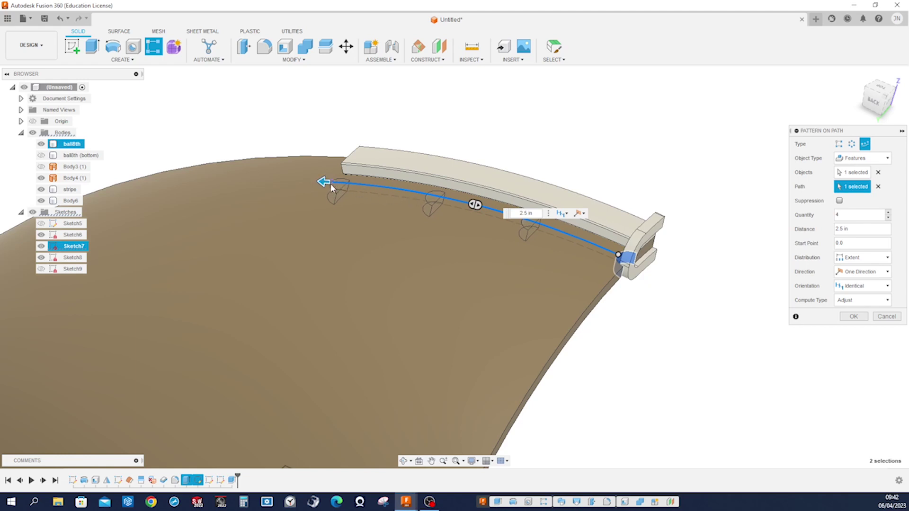
scroll(712, 164, "down", 2)
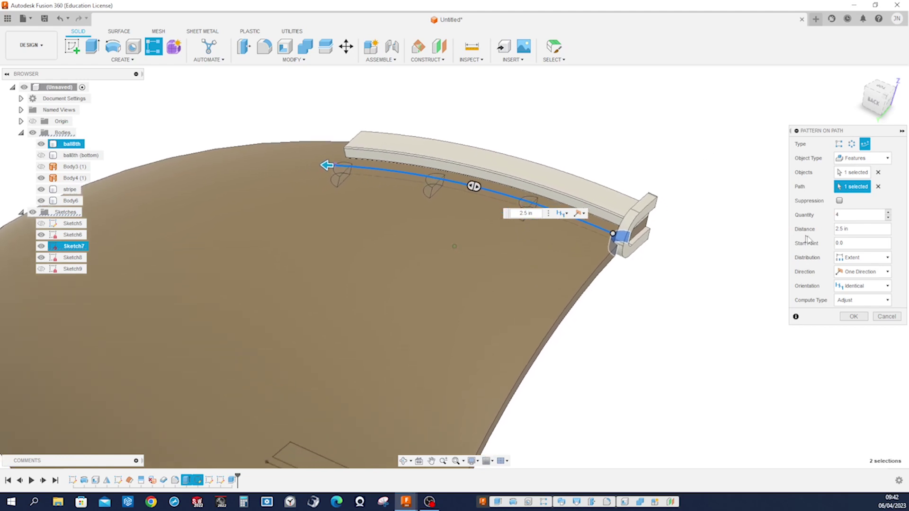
left_click(888, 287)
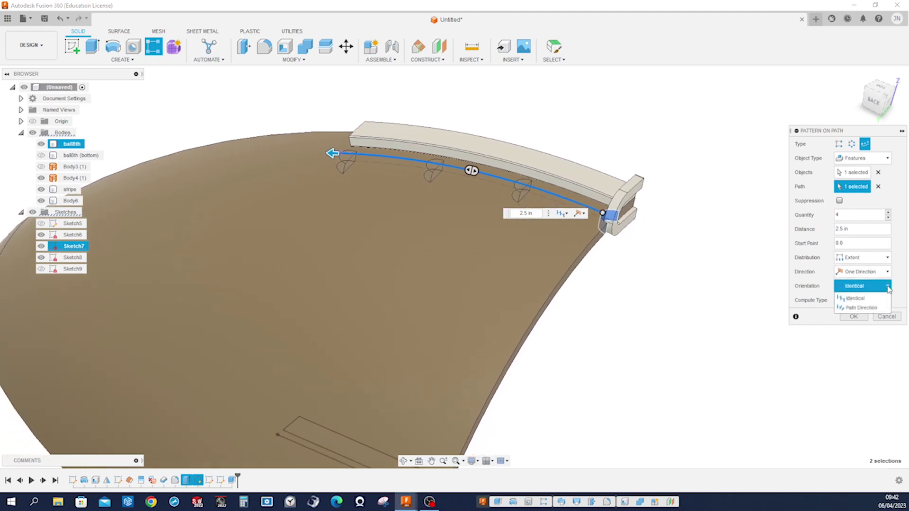
left_click(874, 309)
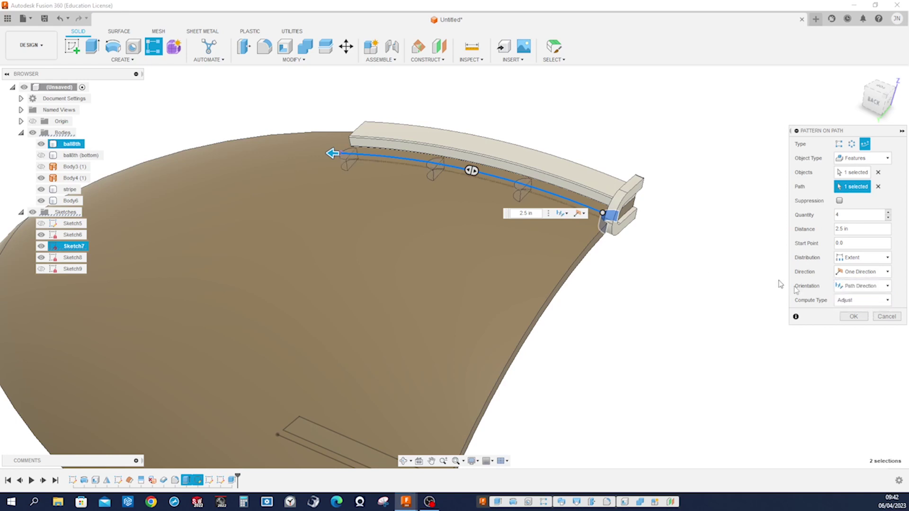
middle_click_drag(705, 277, 698, 224, "shift")
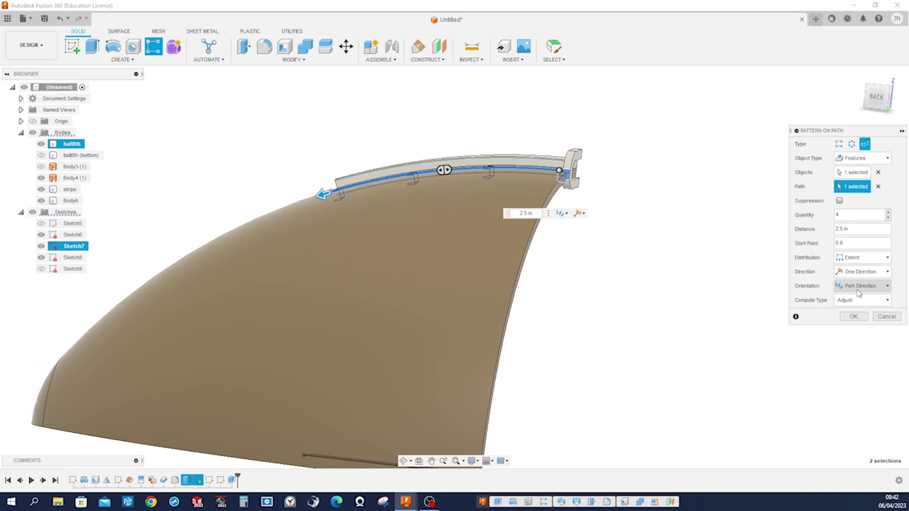
middle_click_drag(676, 236, 740, 280, "shift")
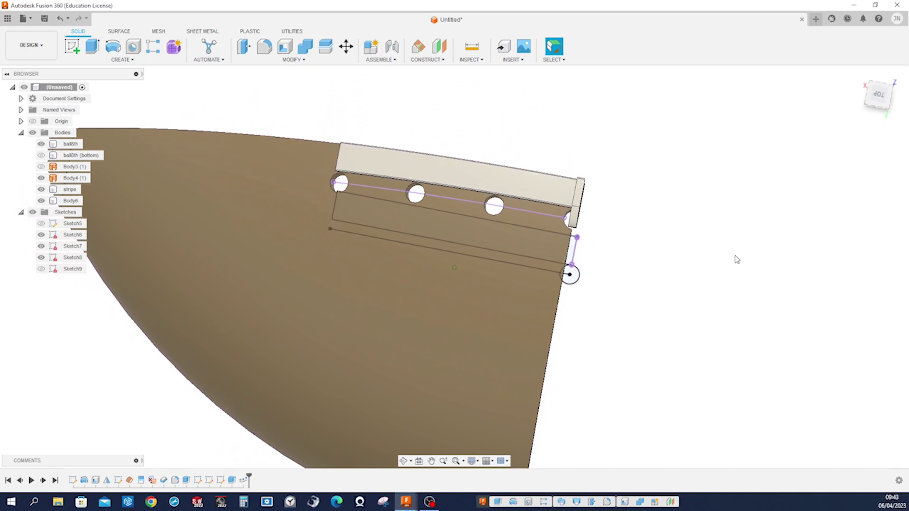
- Start a Pattern on Path of Body6 as a body, using the Sketch7 seam line as path
left_click(576, 193)
left_click(153, 45)
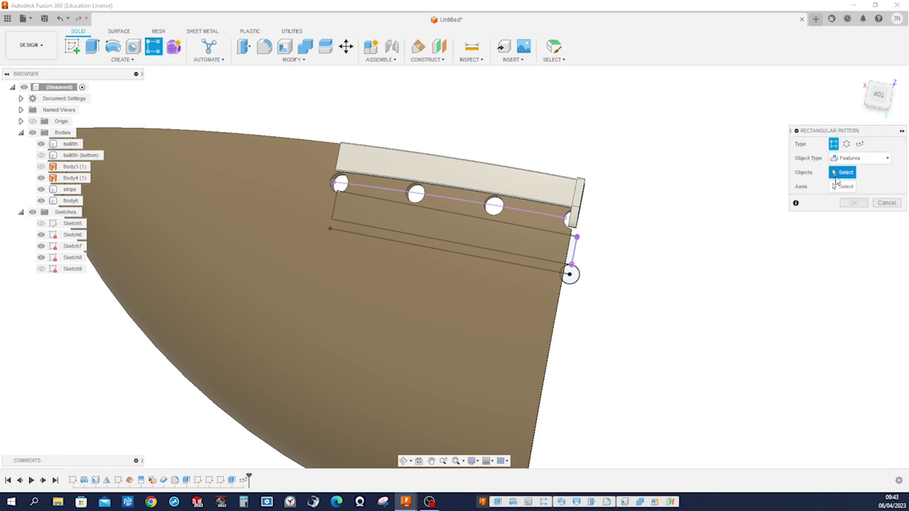
left_click(860, 159)
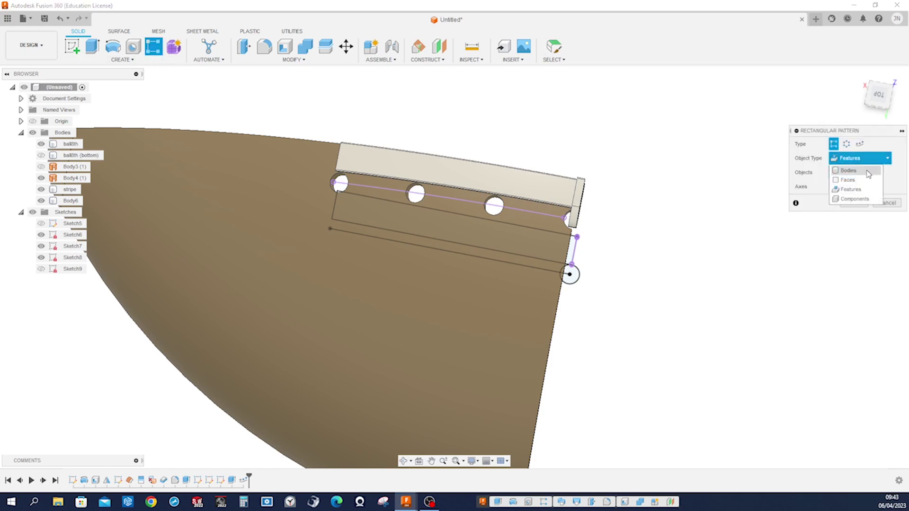
left_click(860, 173)
left_click(578, 204)
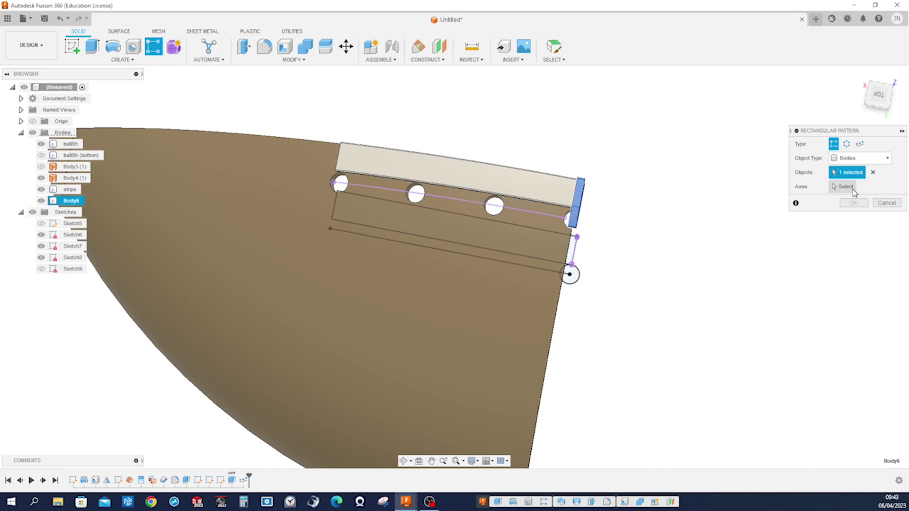
left_click(861, 144)
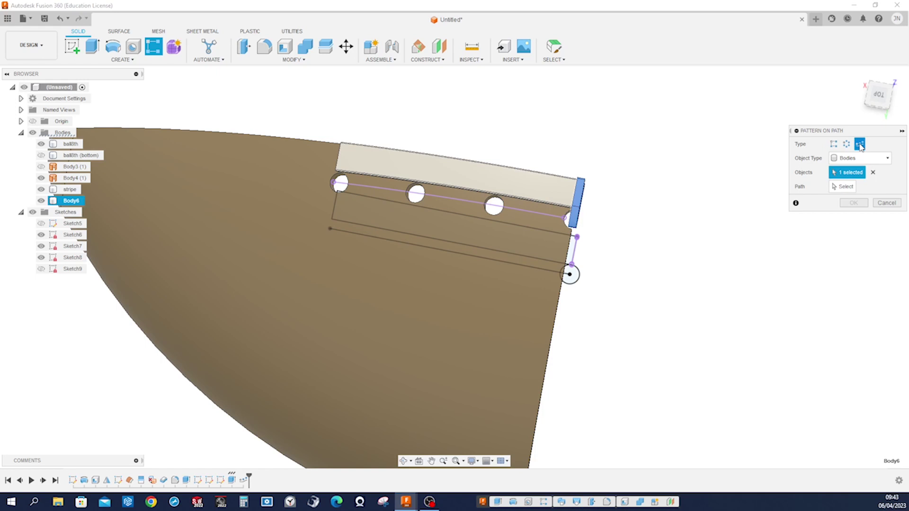
left_click(844, 187)
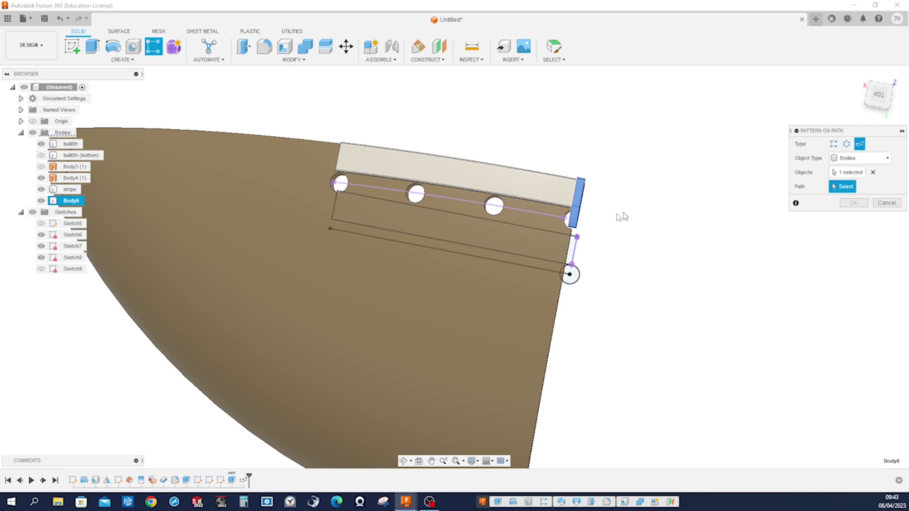
left_click(543, 215)
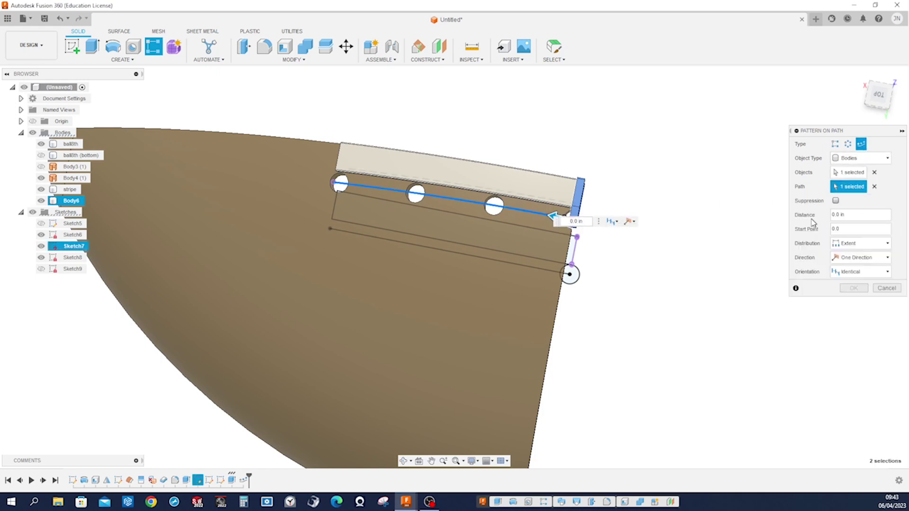
- Set 4 loops spread over 2.5 in, following the path direction, and confirm the pattern
left_click_drag(551, 216, 489, 208)
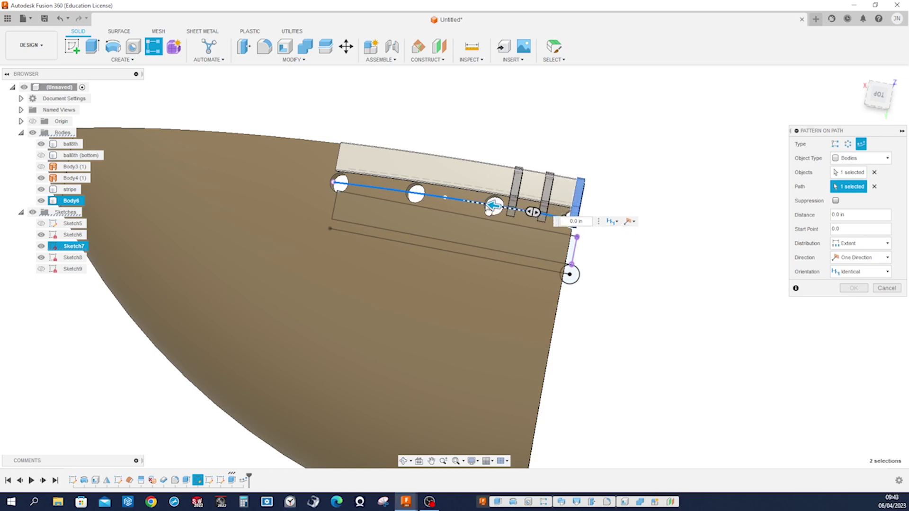
left_click(889, 214)
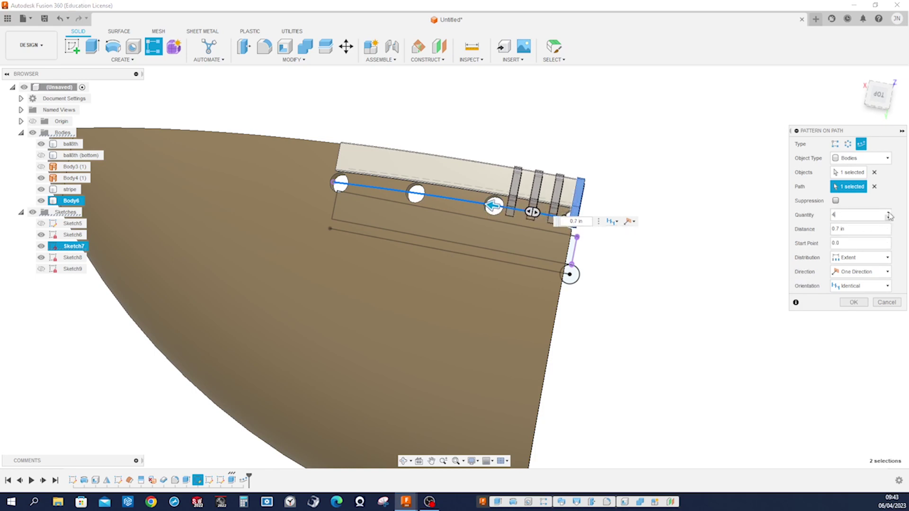
middle_click_drag(613, 224, 627, 236, "shift")
left_click_drag(522, 203, 356, 184)
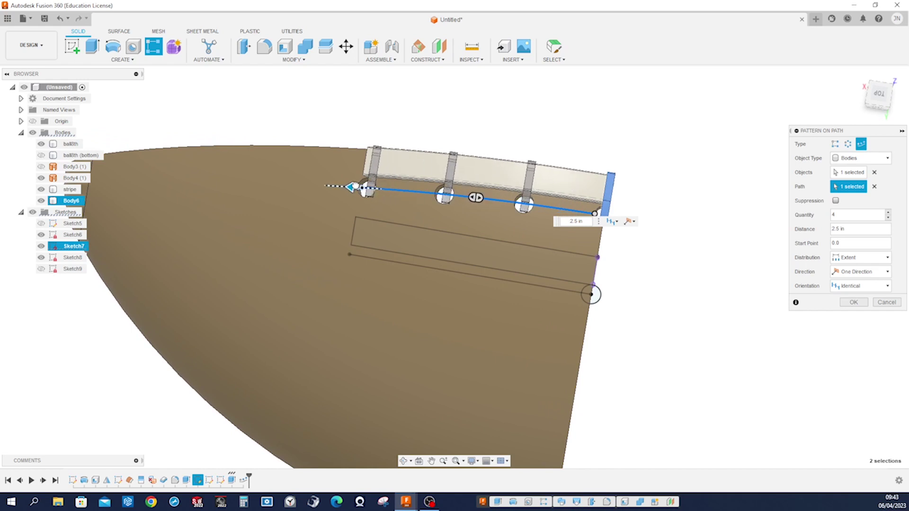
middle_click_drag(701, 206, 715, 204, "shift")
left_click(860, 286)
left_click(870, 310)
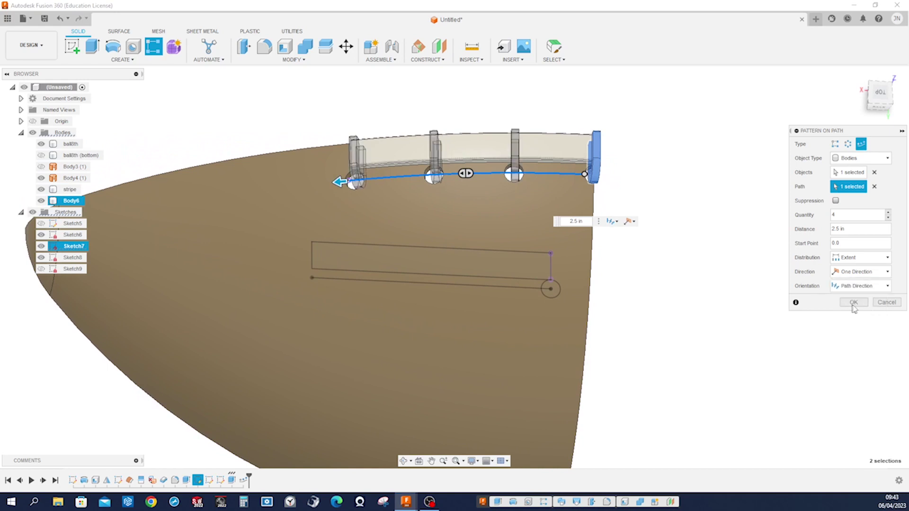
left_click(854, 302)
scroll(742, 259, "down", 2)
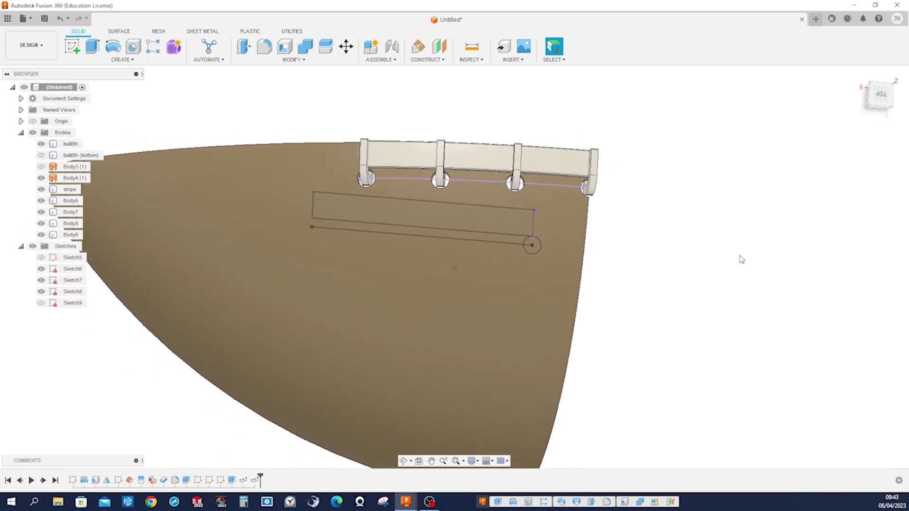
middle_click_drag(742, 260, 738, 253, "shift")
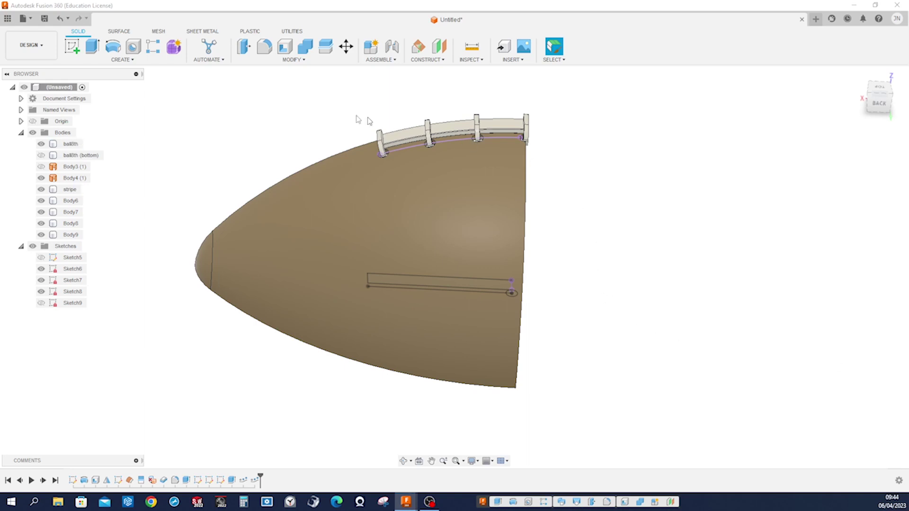
- Fillet the ball8th shell's lower and upper edges with a 0.06 in radius
left_click(265, 46)
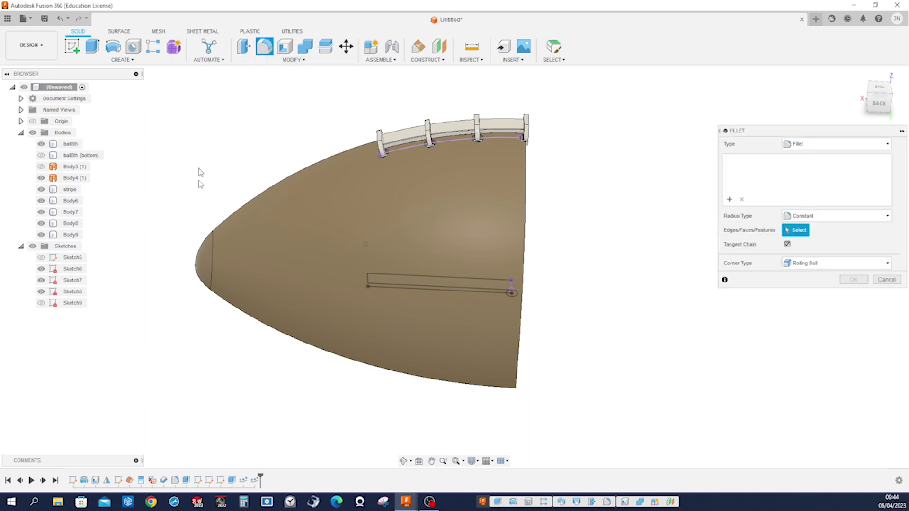
scroll(315, 329, "up", 3)
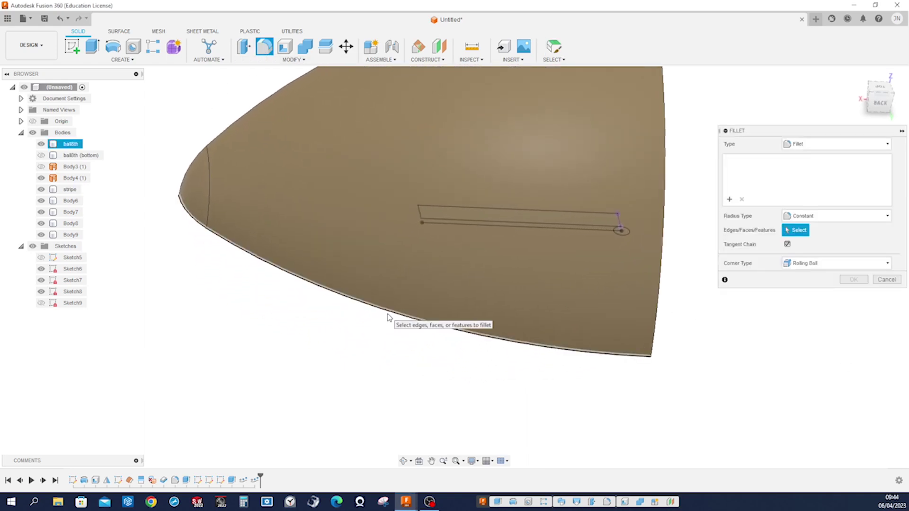
left_click(389, 314)
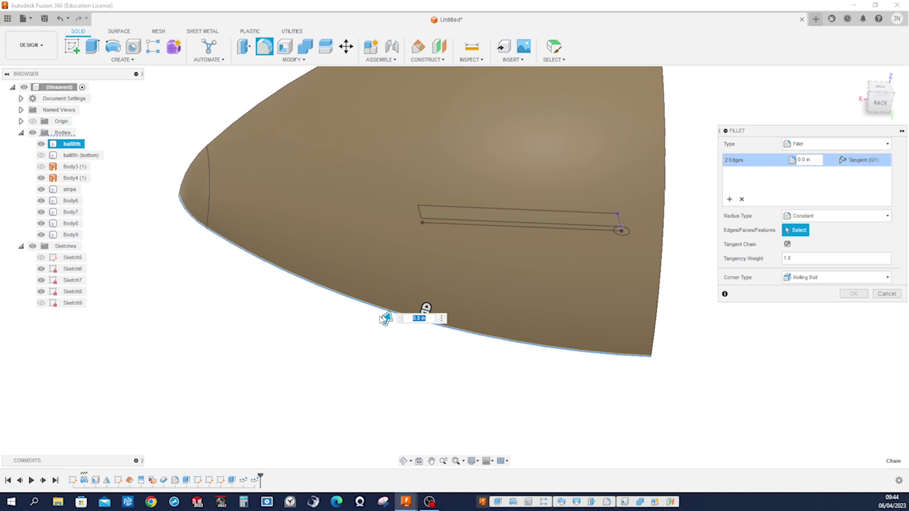
left_click(212, 143)
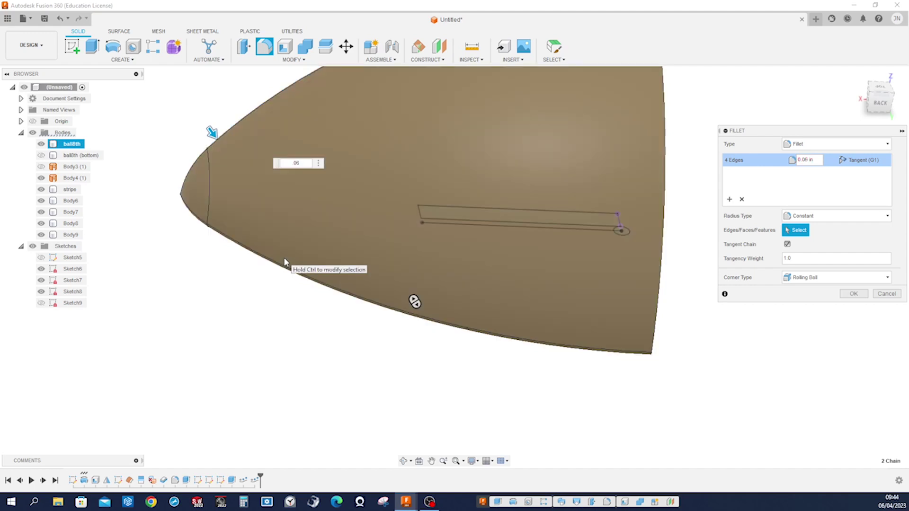
left_click(858, 294)
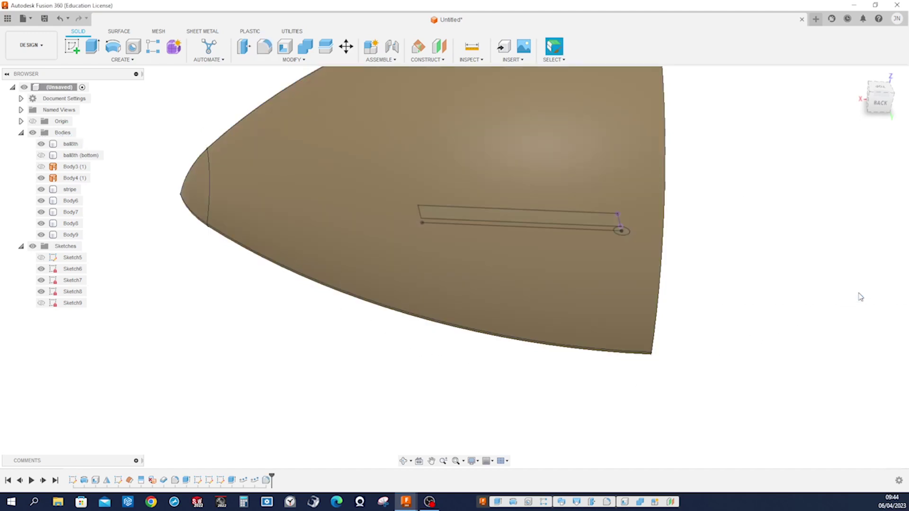
scroll(812, 337, "down", 5)
- Hide Sketch8, Sketch7, Sketch6 and the top ball8th shell, showing only ball8th (bottom)
mouse_move(813, 337)
middle_mouse_down("shift")
mouse_move(744, 301)
mouse_move(198, 178)
mouse_move(103, 288)
mouse_move(89, 292)
middle_mouse_up("shift")
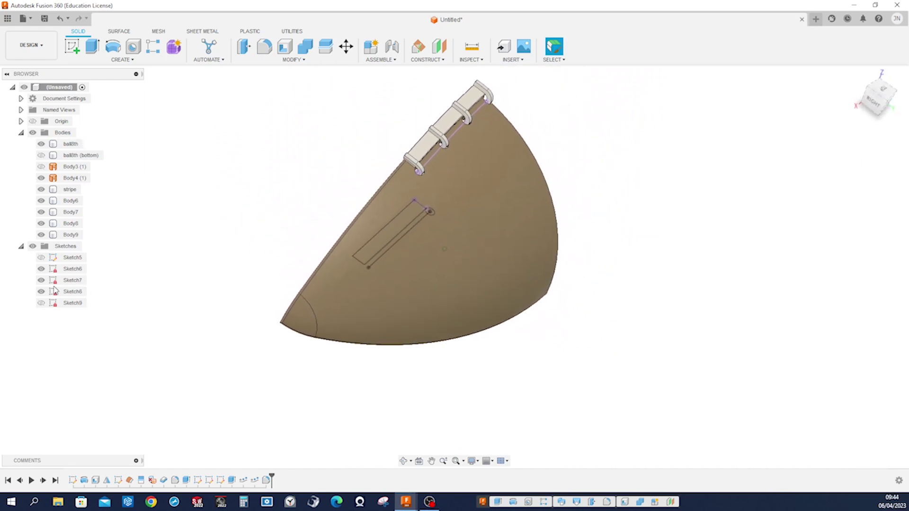
left_click(41, 293)
left_click(41, 280)
left_click(41, 269)
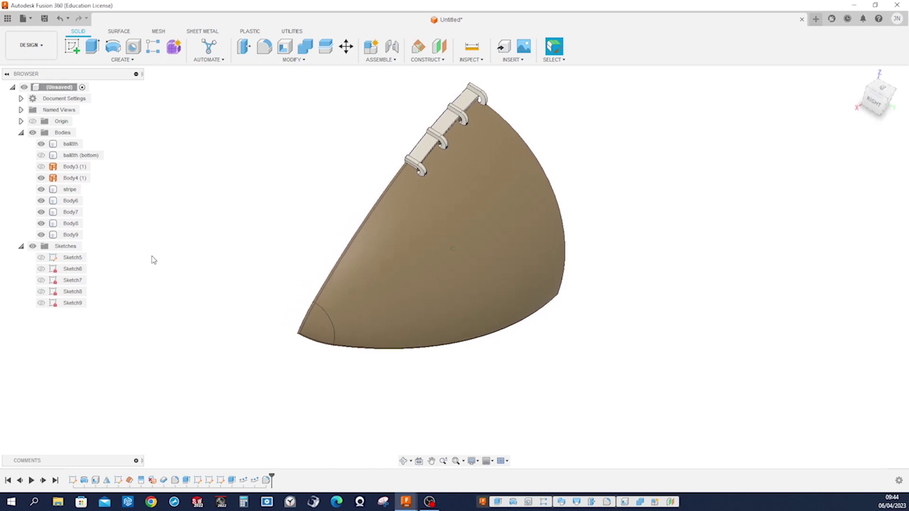
left_click(51, 157)
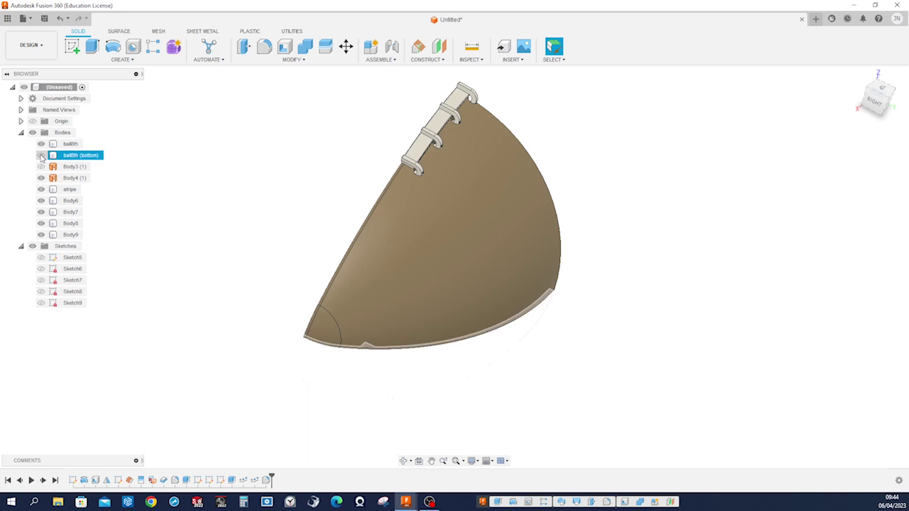
left_click(41, 144)
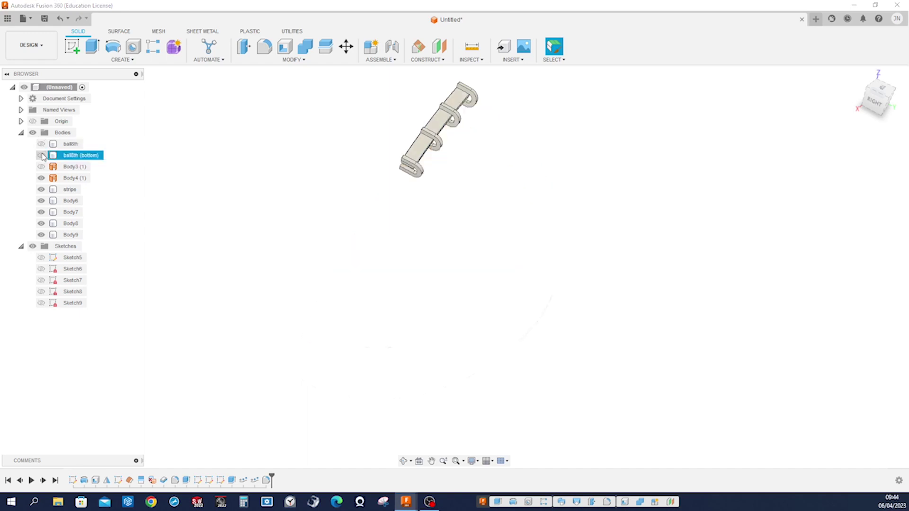
left_click(41, 156)
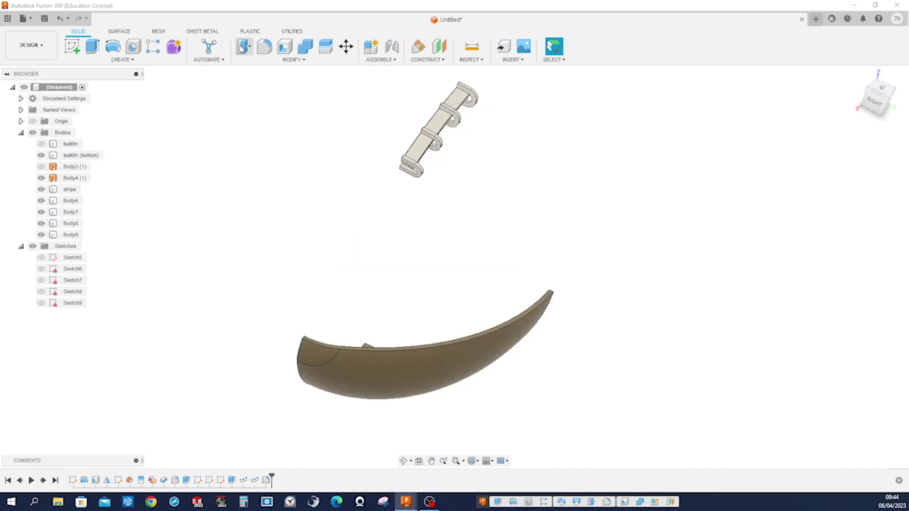
left_click(271, 46)
scroll(332, 218, "up", 5)
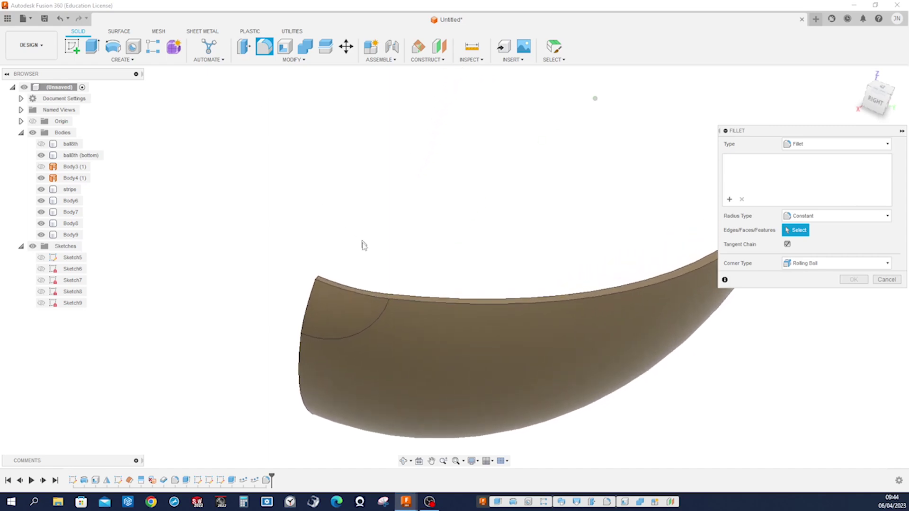
- Fillet the bottom shell's top edge chain, then show the ball8th shell again
left_click(380, 300)
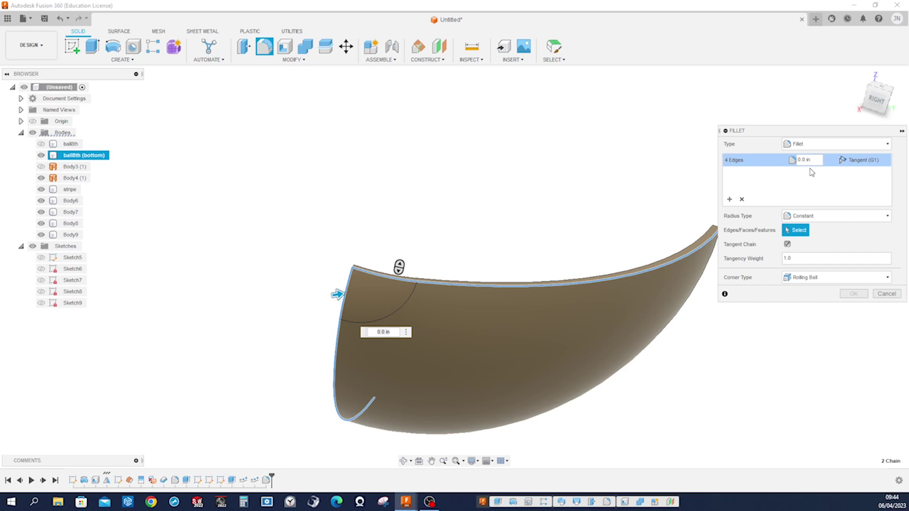
left_click(854, 294)
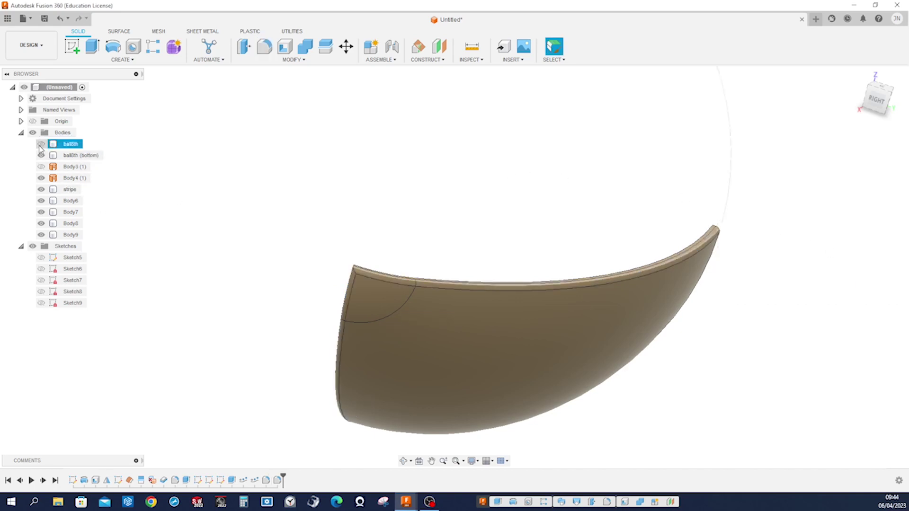
left_click(41, 145)
- Bring the ball8th shell half back into view beside the other half and start a new sketch
scroll(680, 292, "down", 3)
middle_click_drag(680, 292, 787, 300, "shift")
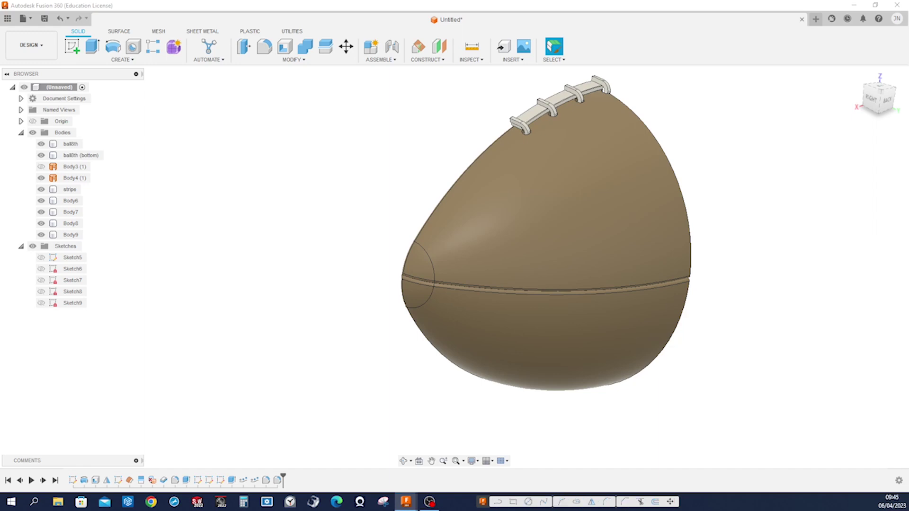
left_click(72, 46)
middle_click_drag(293, 169, 435, 216, "shift")
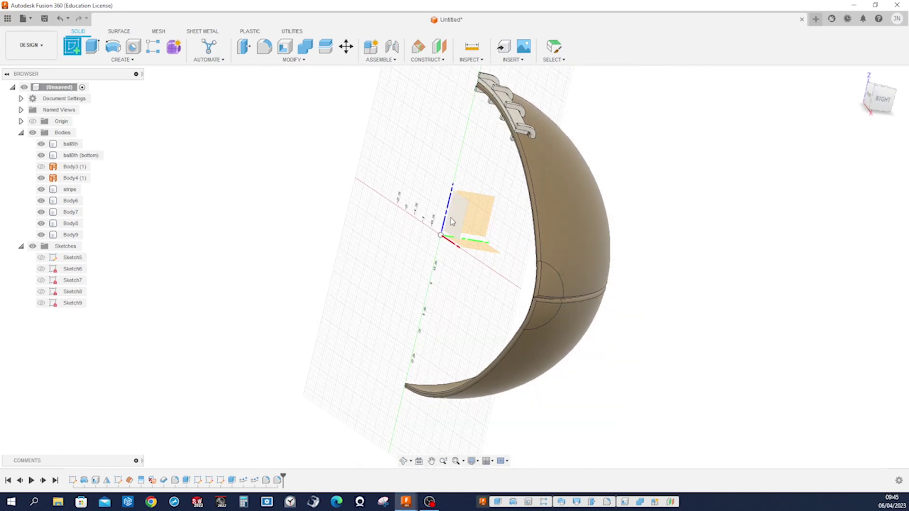
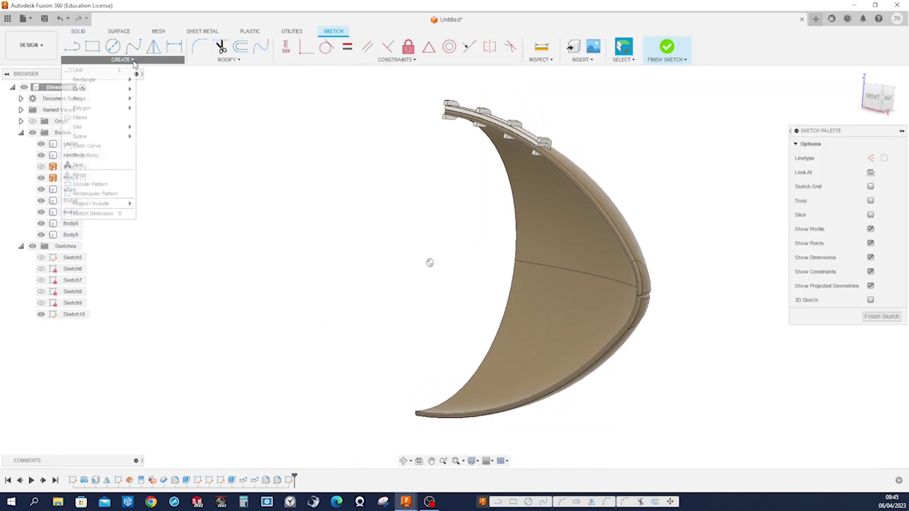
- Draw a center rectangle beside the ball, with a horizontal line from its centre to the ball's middle point
mouse_move(124, 84)
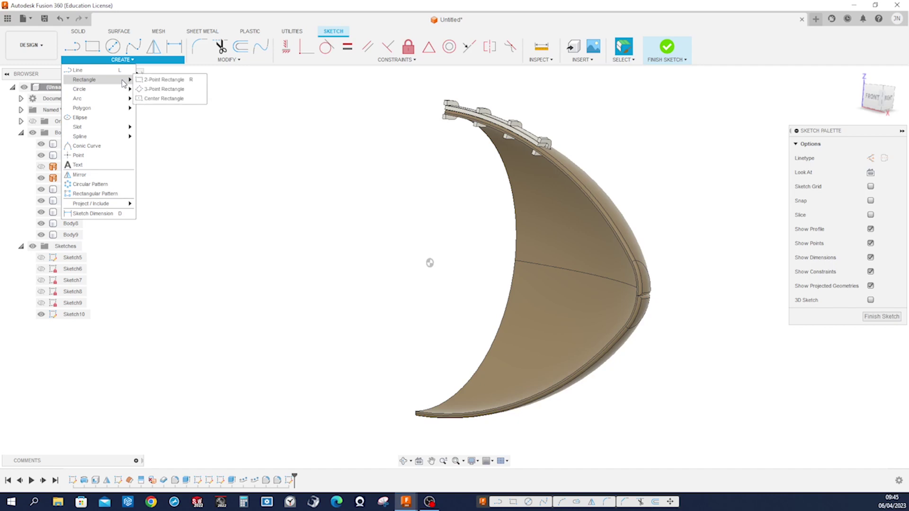
left_click(163, 98)
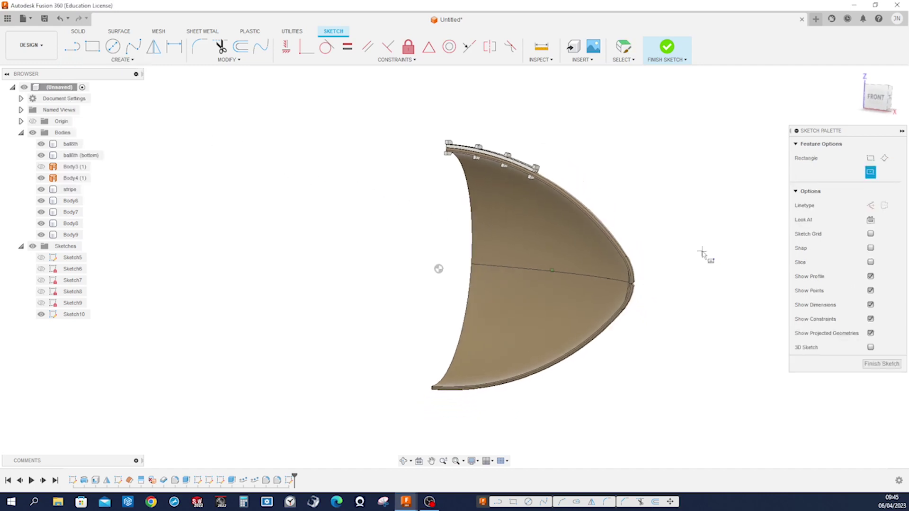
left_click(684, 287)
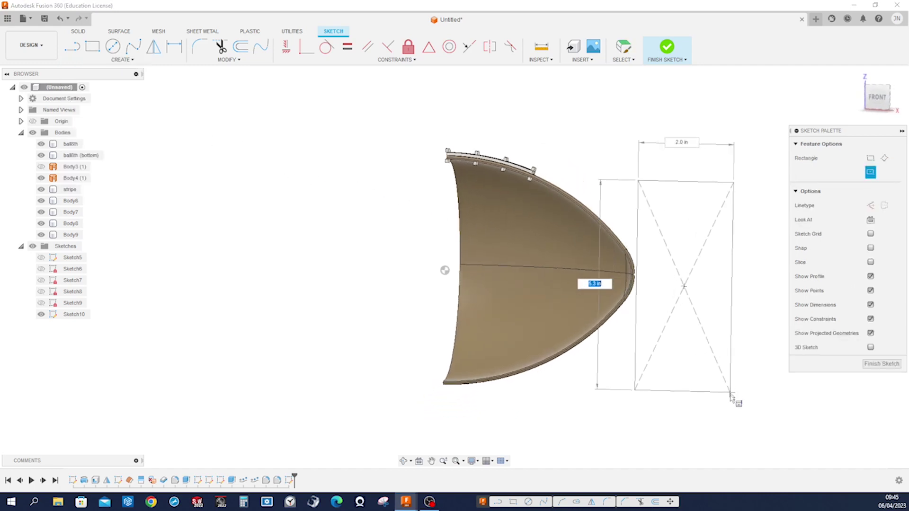
left_click(723, 419)
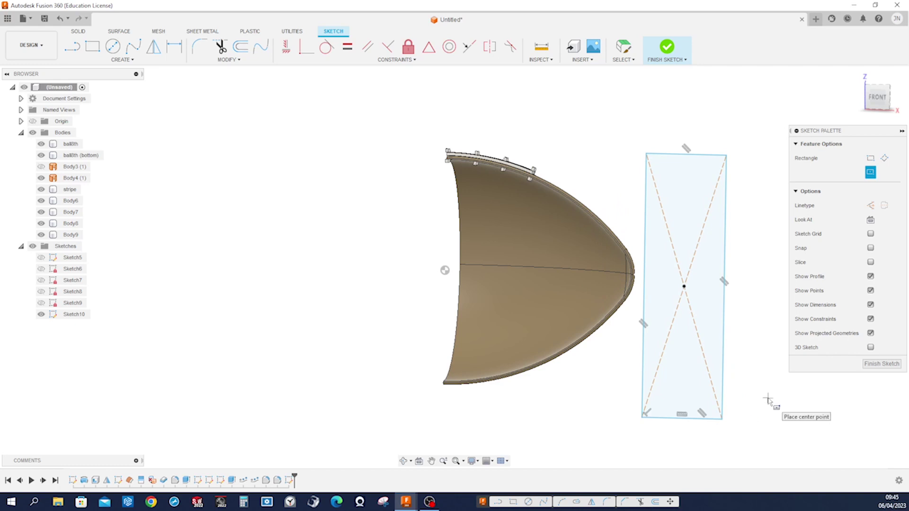
key("l")
left_click(684, 287)
left_click(446, 272)
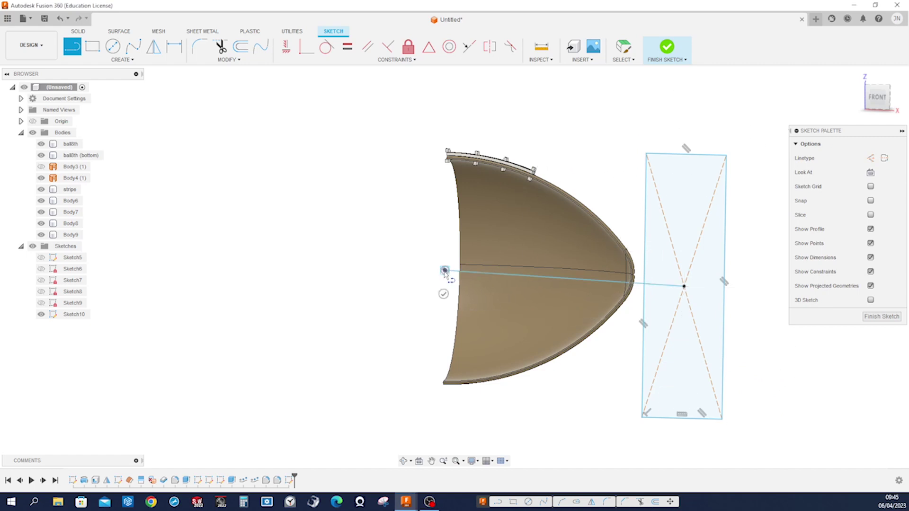
key("Escape")
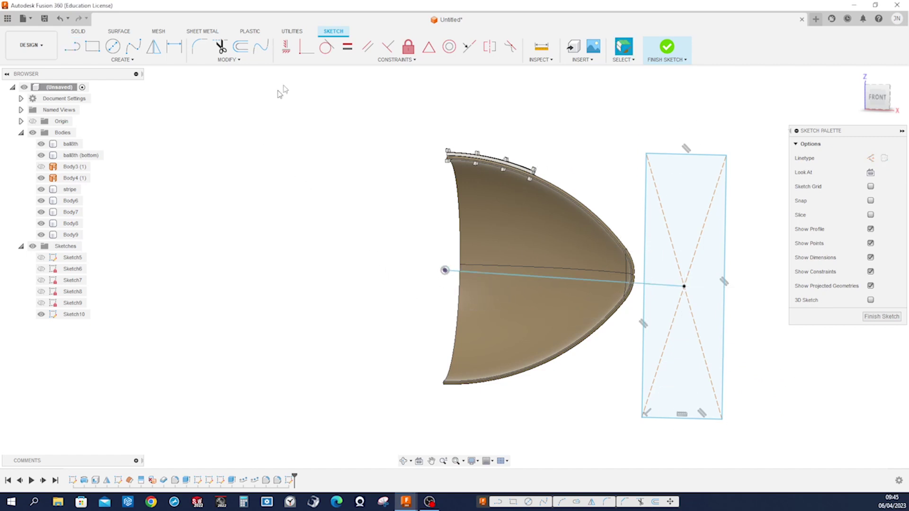
left_click(286, 46)
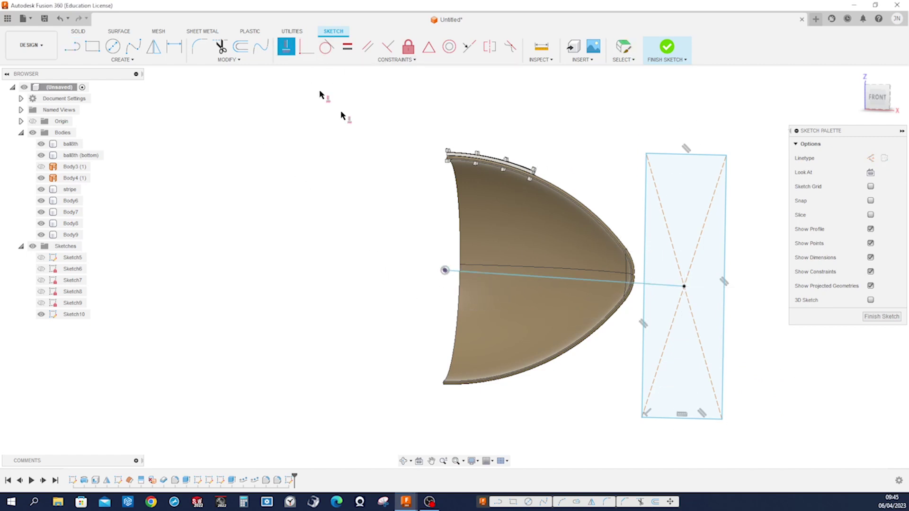
left_click(576, 281)
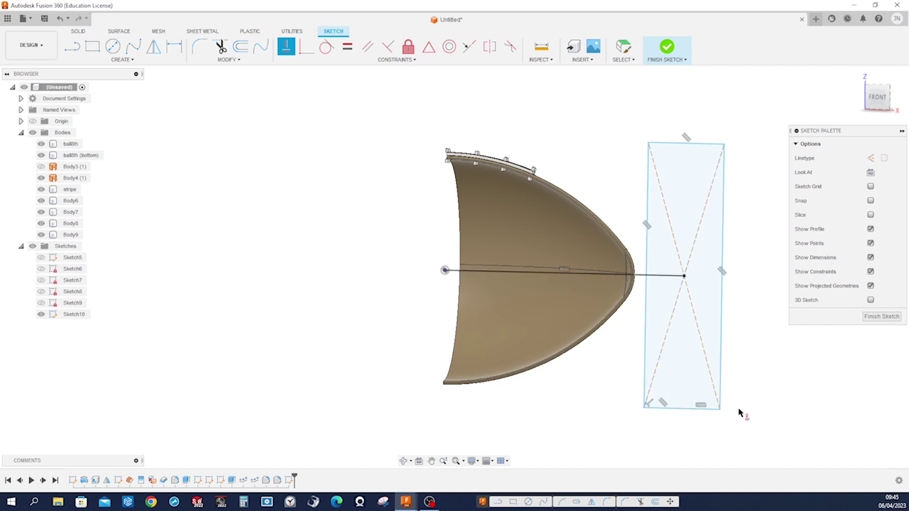
- Dimension the rectangle 1.0 in wide and 8.0 in tall
key("d")
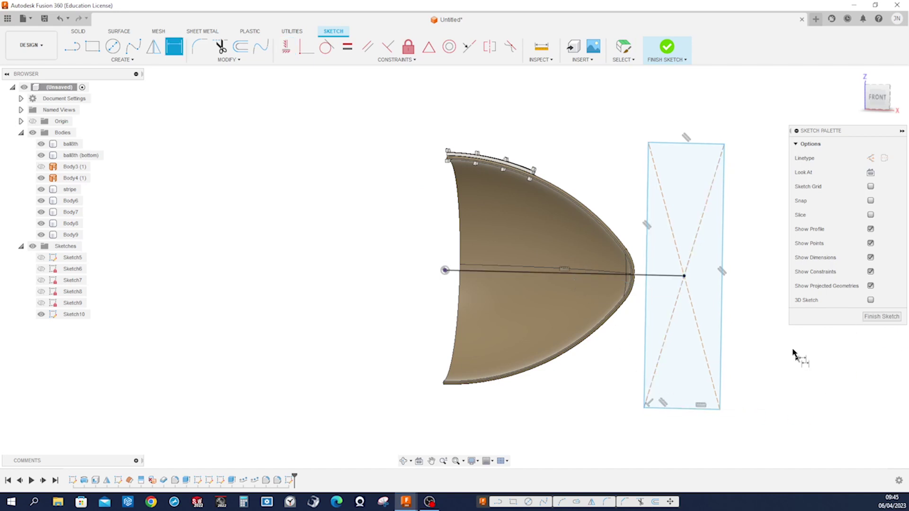
left_click(703, 144)
left_click(707, 136)
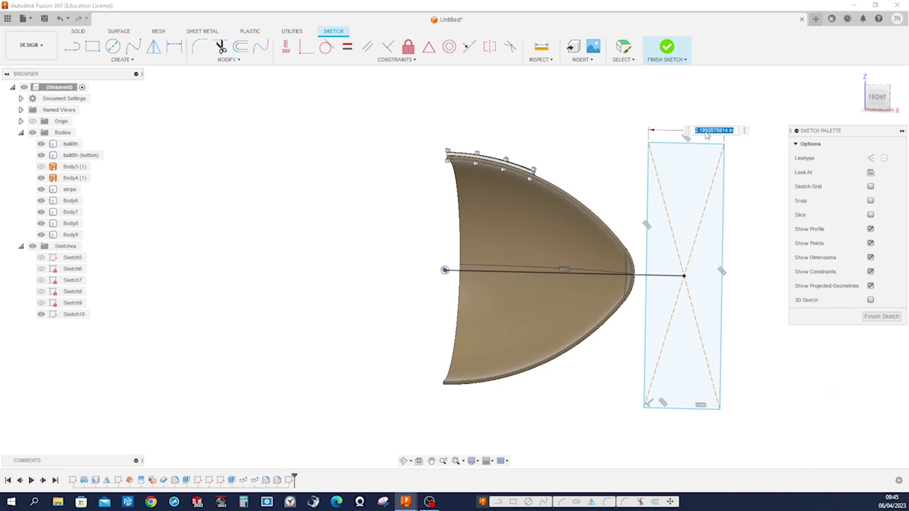
type("1")
key("Return")
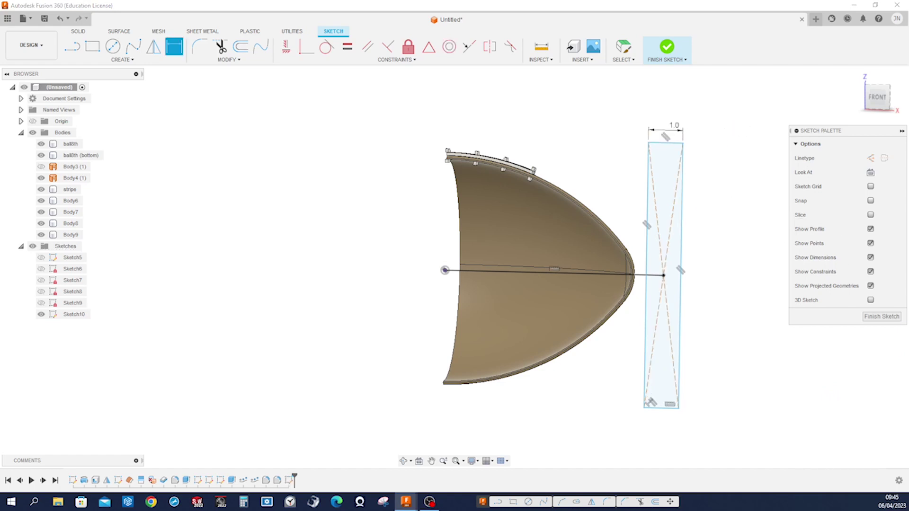
left_click(683, 261)
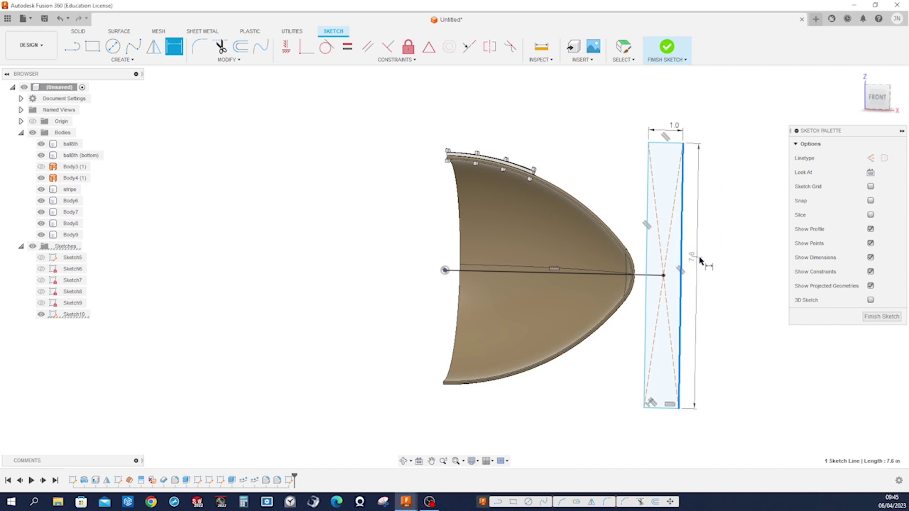
left_click(709, 261)
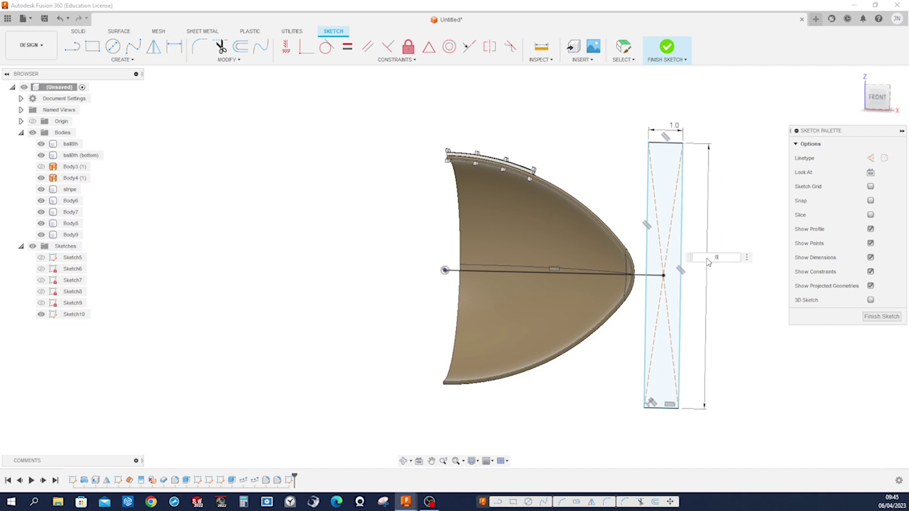
type("8")
key("Return")
- Place the rectangle 3.0 in from the ball's middle point and finish the sketch
left_click(647, 341)
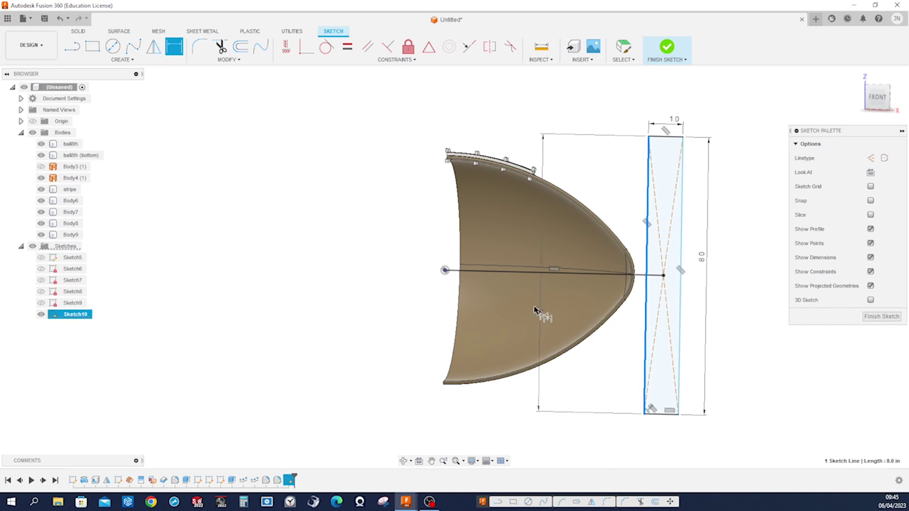
left_click(445, 270)
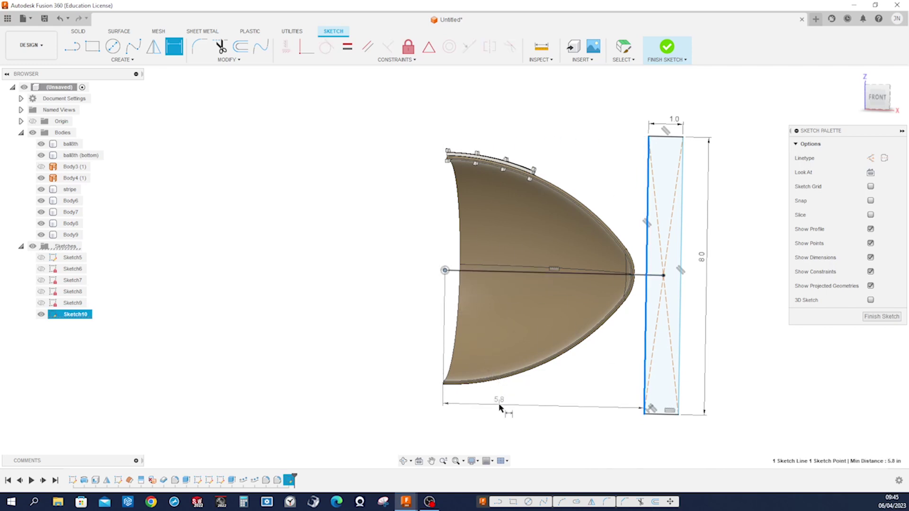
left_click(500, 407)
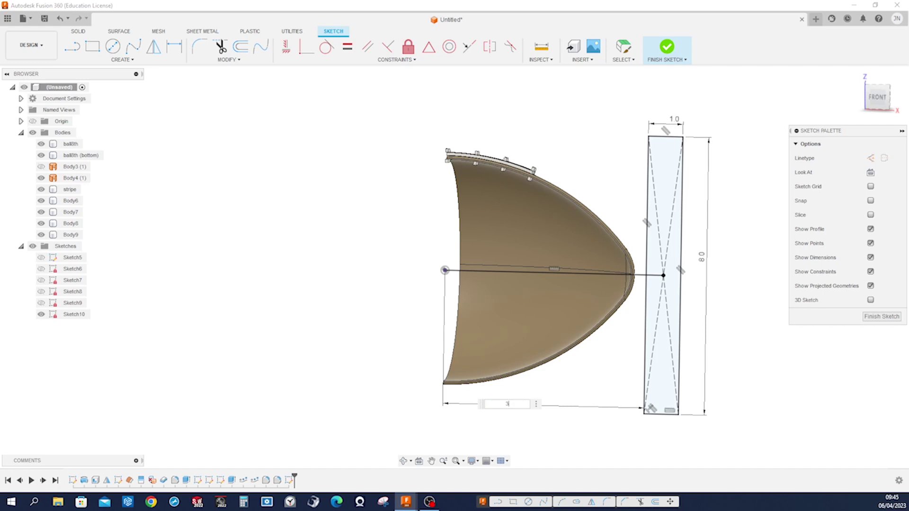
key("Return")
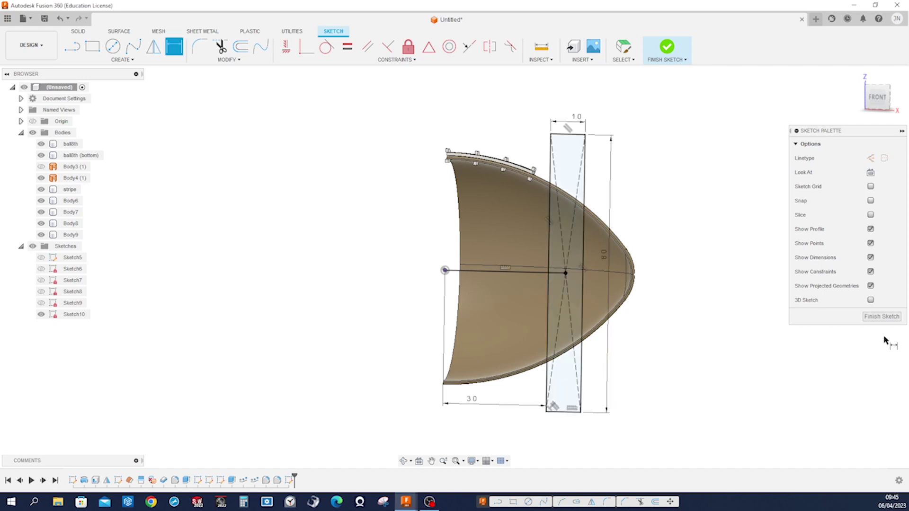
left_click(878, 317)
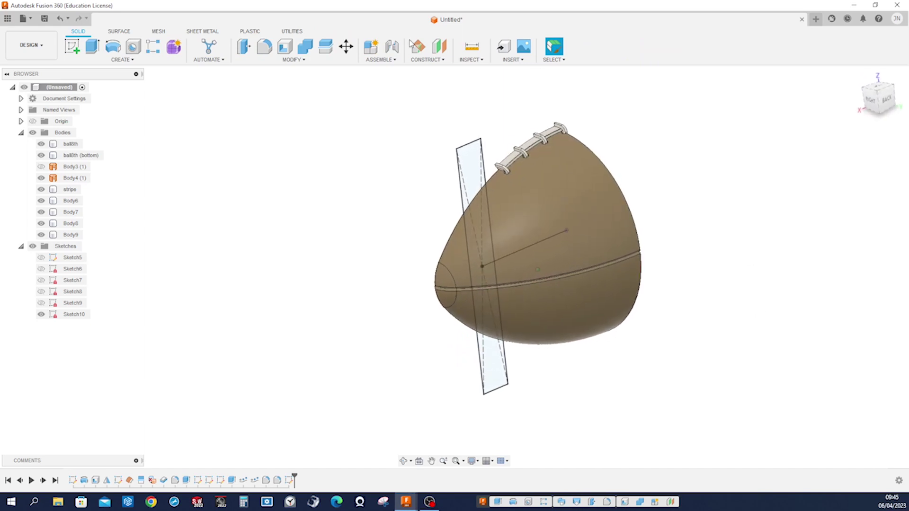
- Start Split Face and select the six shell faces to be split
left_click(313, 60)
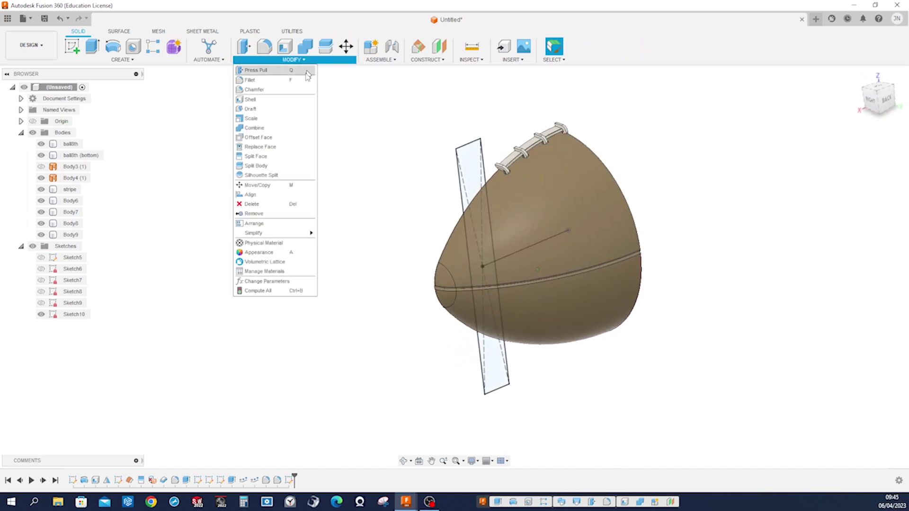
left_click(256, 156)
middle_click_drag(423, 228, 595, 251, "shift")
left_click(592, 246)
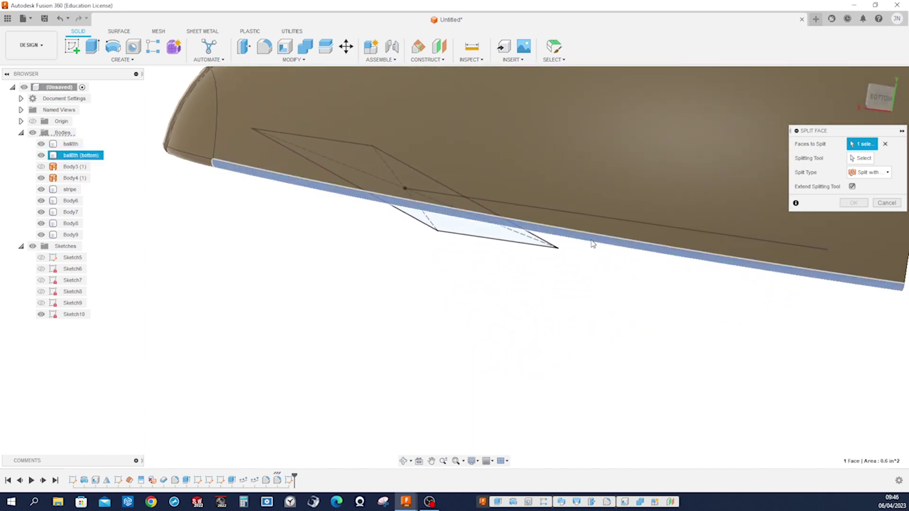
left_click(587, 207)
middle_click_drag(587, 206, 443, 260, "shift")
left_click(486, 210)
left_click(497, 240)
left_click(505, 216)
left_click(443, 262)
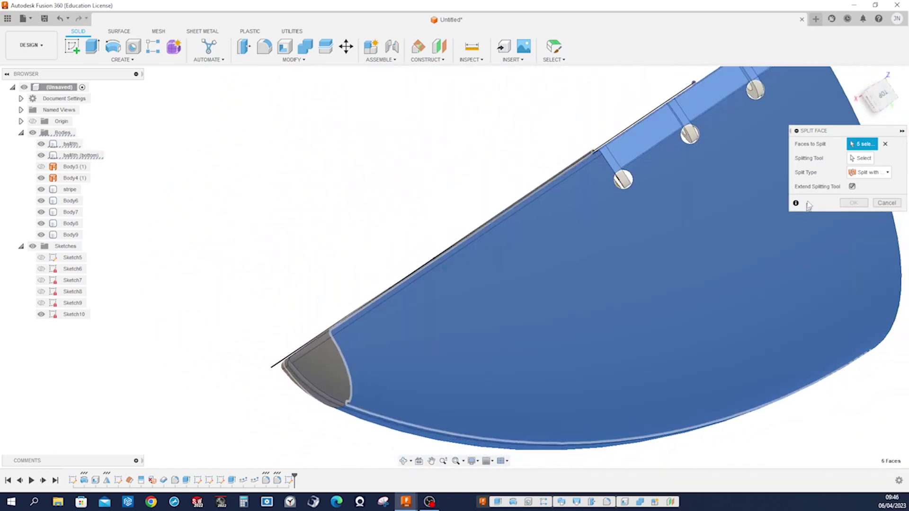
- Split those faces using the Sketch10 rectangle as the splitting tool
left_click(856, 160)
middle_click_drag(526, 175, 493, 185, "shift")
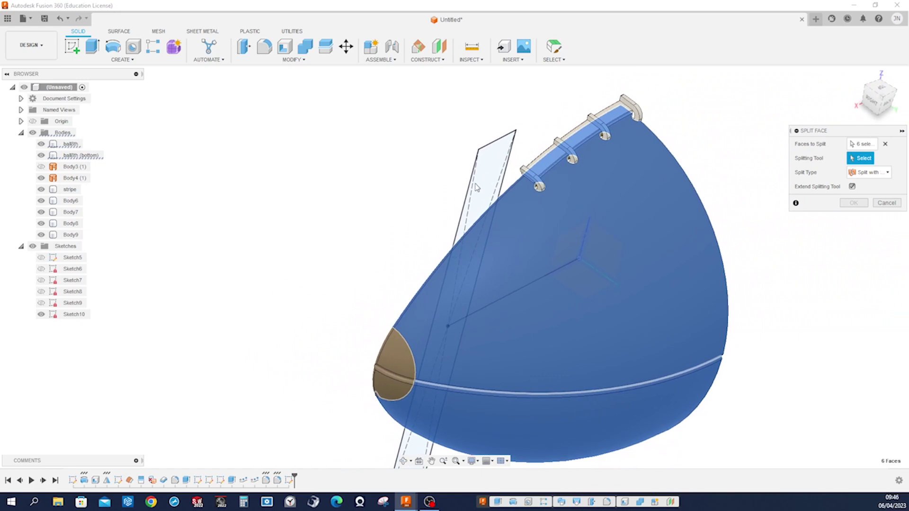
left_click(470, 191)
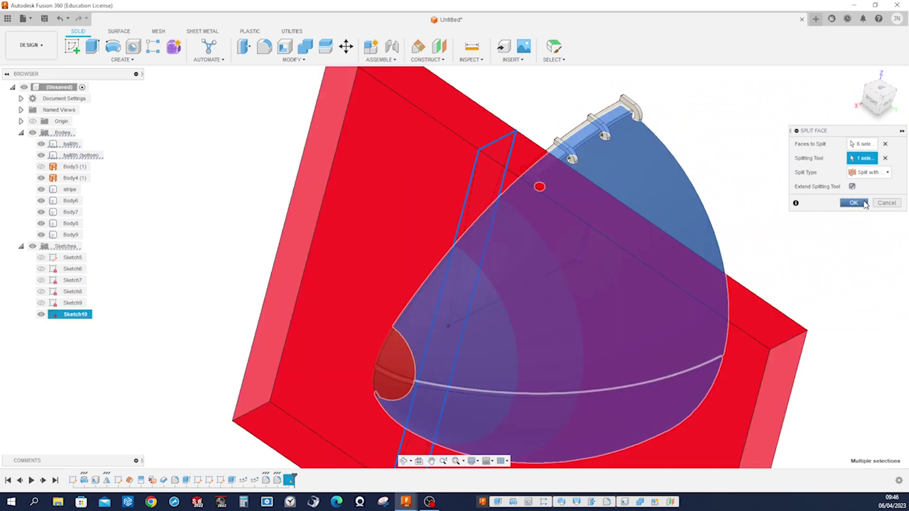
left_click(865, 204)
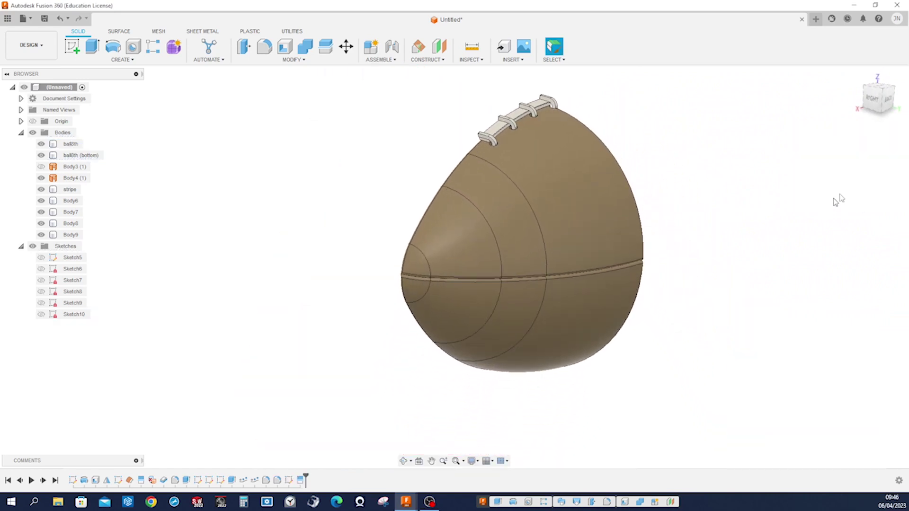
- Apply Leather - Matte (White) to the first stripe faces, applying appearance per face
key("a")
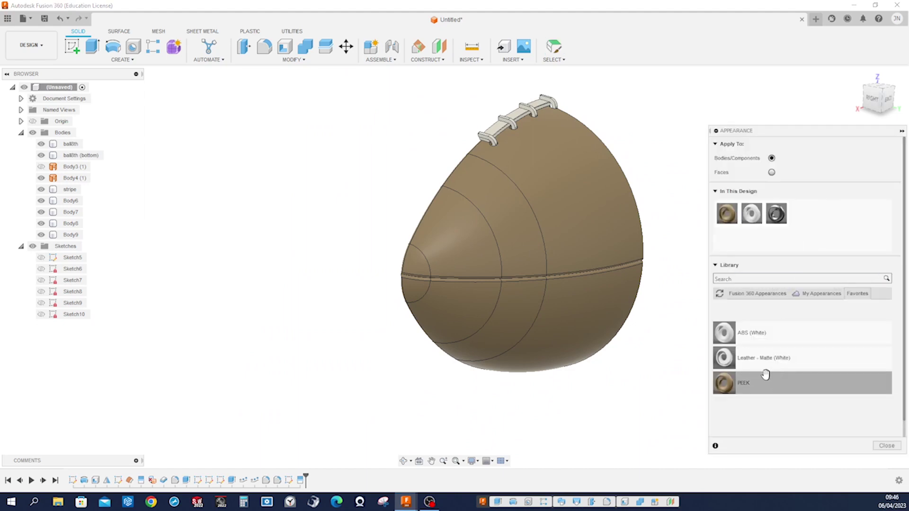
scroll(758, 370, "up", 5)
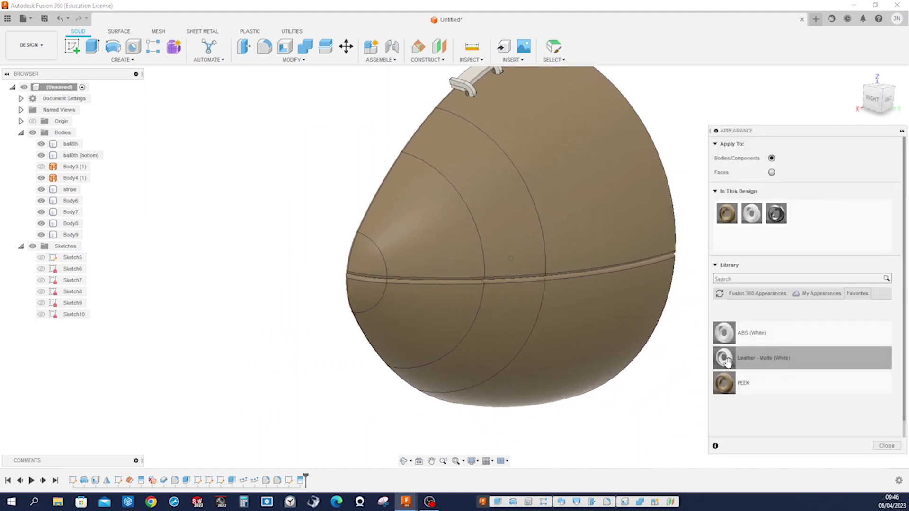
mouse_move(728, 362)
left_mouse_down()
mouse_move(517, 351)
mouse_move(511, 257)
mouse_move(574, 319)
mouse_move(714, 361)
left_mouse_up()
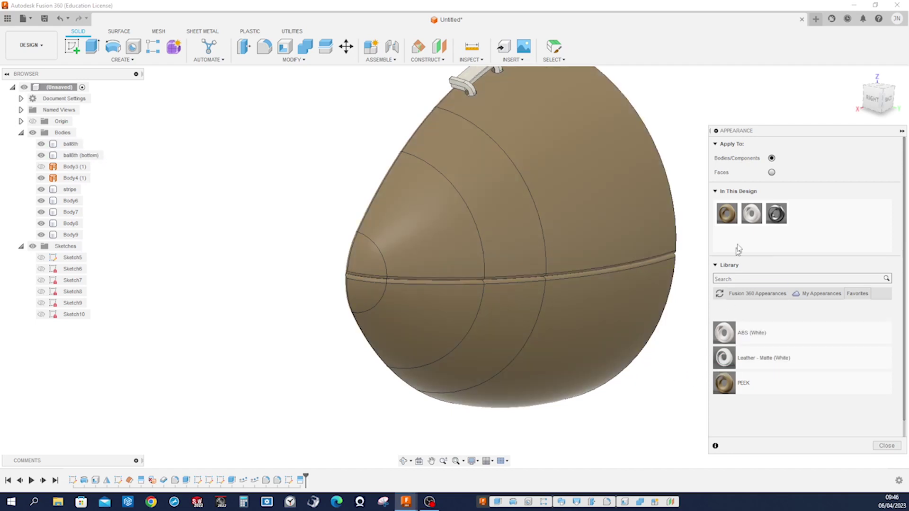
left_click(772, 172)
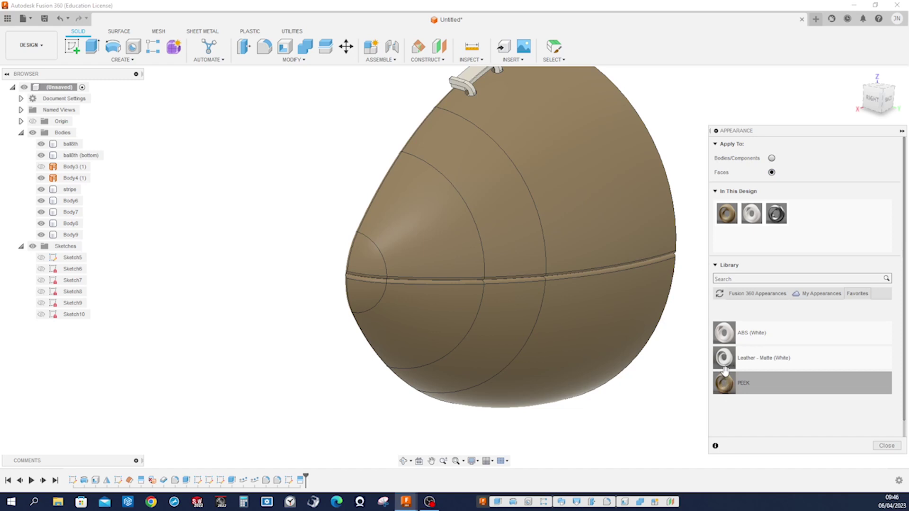
left_click_drag(727, 364, 517, 333)
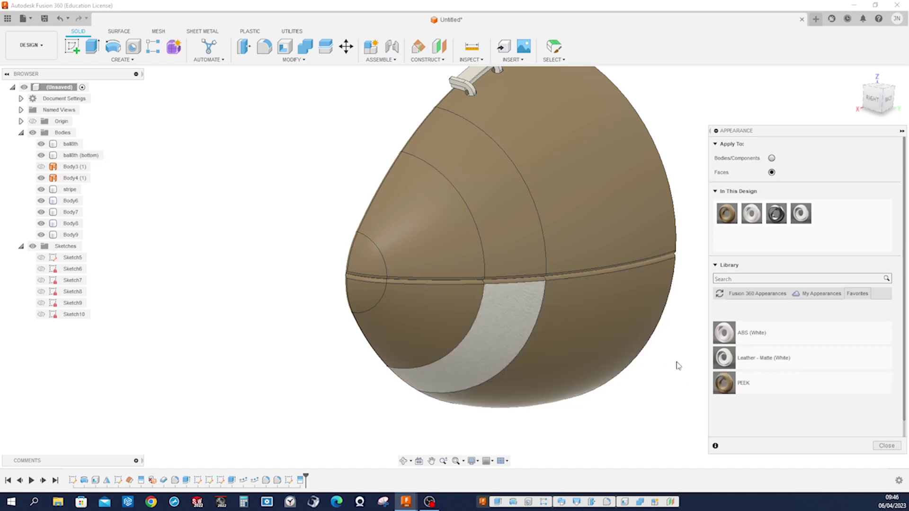
left_click_drag(725, 359, 518, 266)
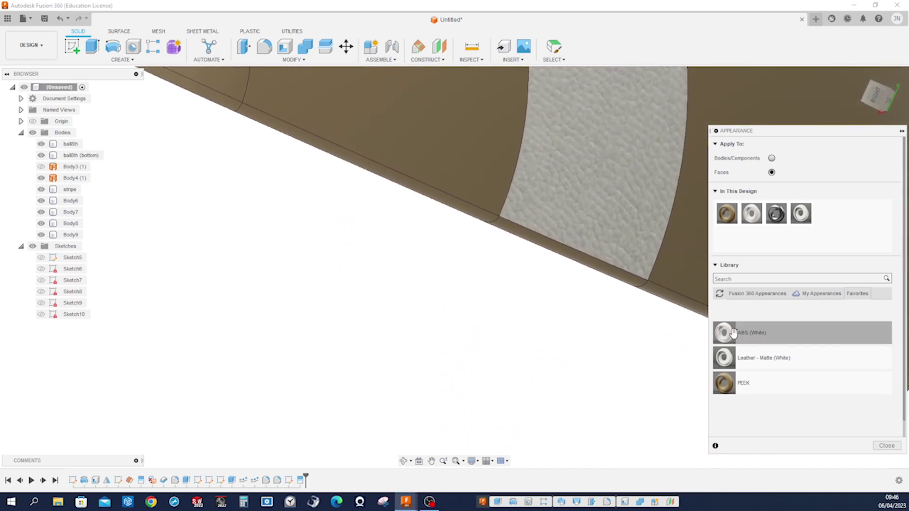
left_click_drag(727, 358, 616, 283)
- Apply Leather - Matte (White) to the remaining stripe faces, including the ball8th shell
scroll(608, 345, "down", 3)
scroll(606, 342, "up", 5)
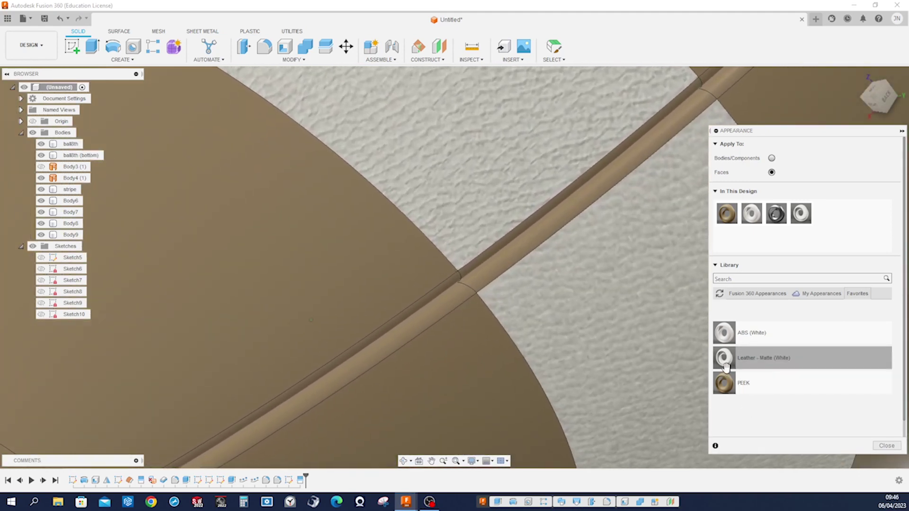
left_click_drag(725, 359, 540, 241)
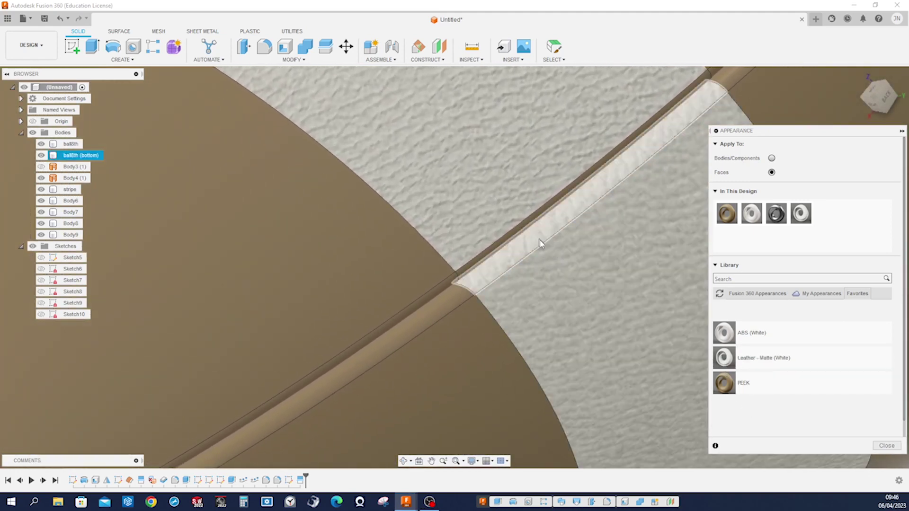
left_click_drag(727, 369, 559, 267)
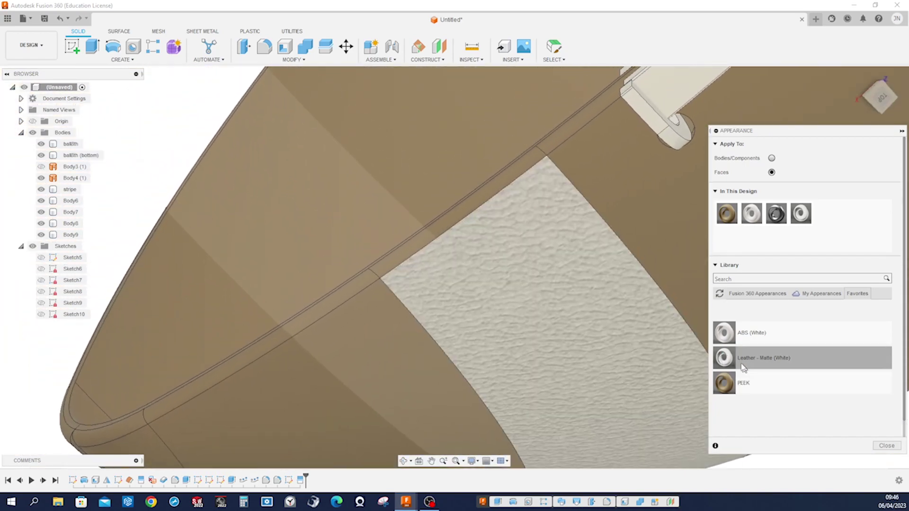
left_click_drag(743, 368, 543, 267)
mouse_move(495, 208)
left_mouse_down()
mouse_move(488, 203)
mouse_move(507, 219)
left_mouse_up()
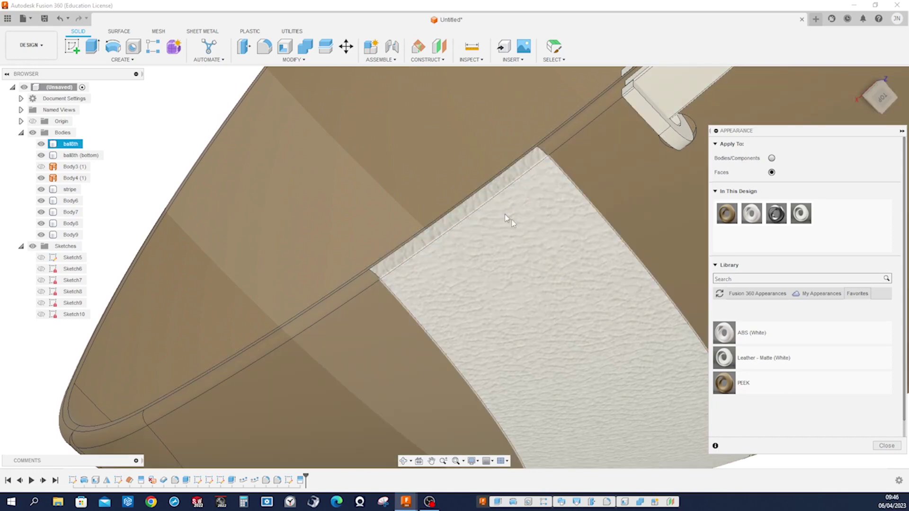
left_click(885, 446)
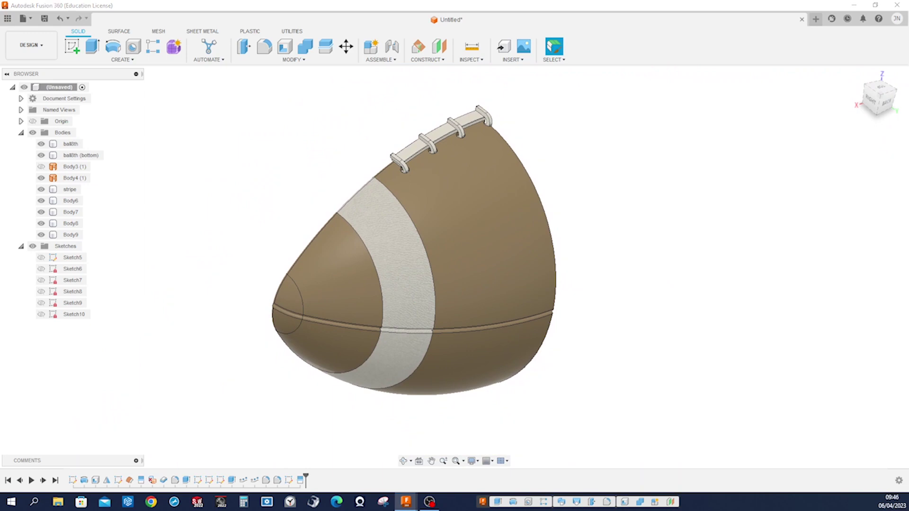
- Orbit and zoom in on the lace tabs at the end of the top seam
middle_click_drag(611, 333, 624, 238, "shift")
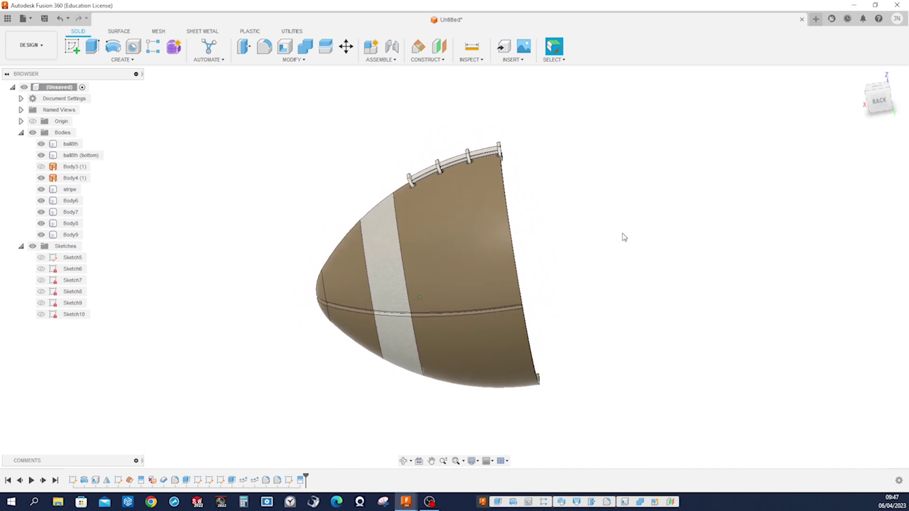
scroll(623, 238, "up", 5)
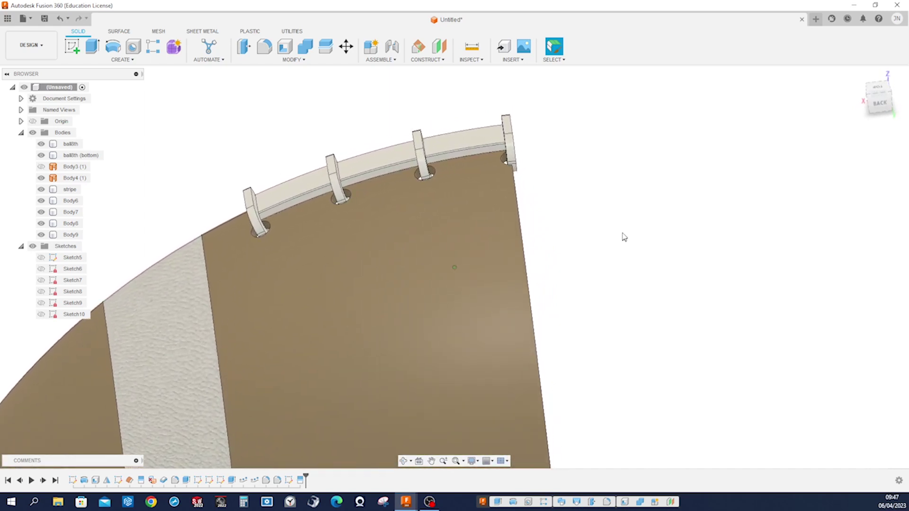
scroll(625, 238, "down", 1)
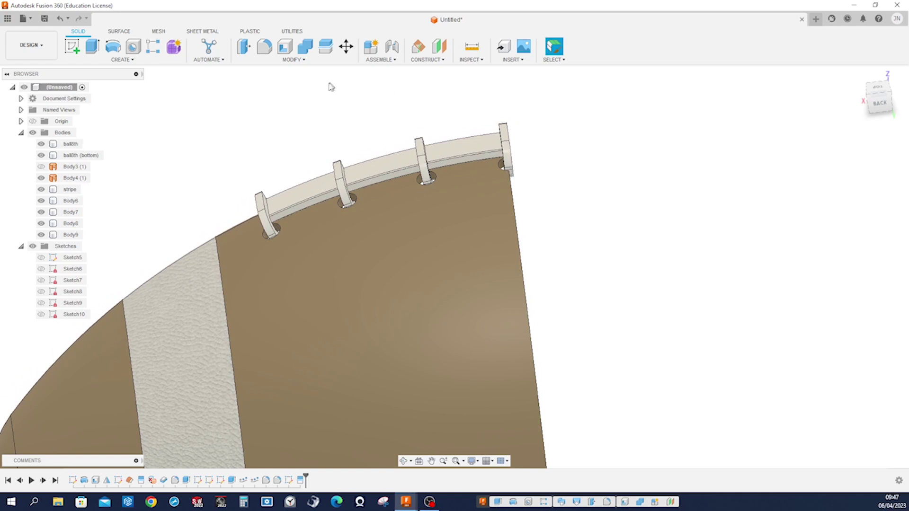
left_click(304, 65)
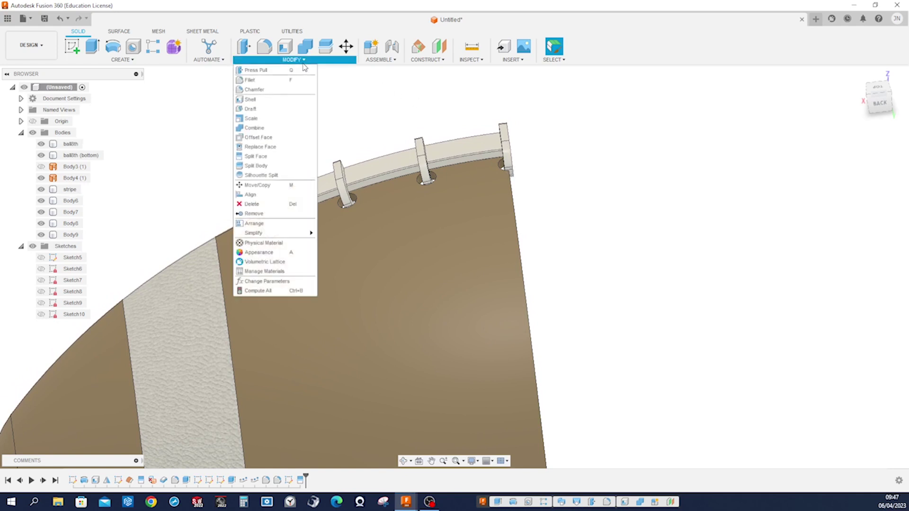
- Split the end lace loop body along the construction plane
left_click(256, 166)
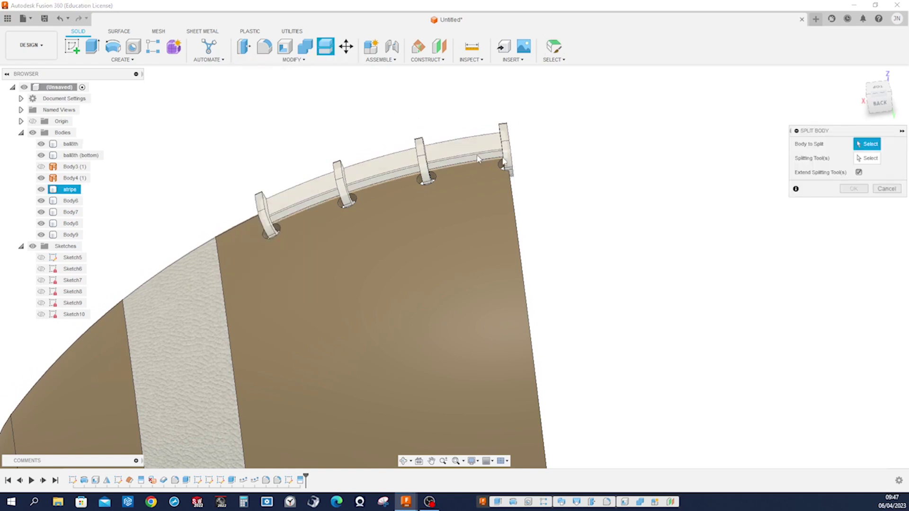
scroll(590, 169, "up", 3)
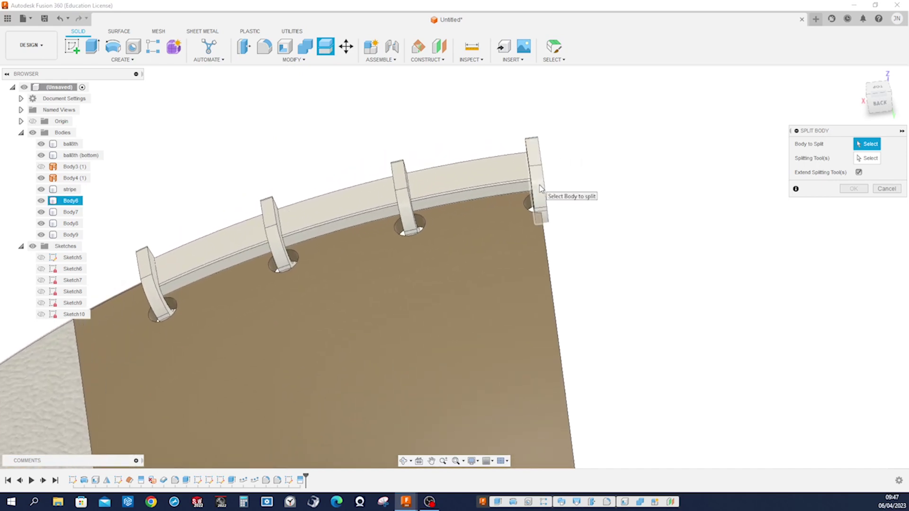
left_click(540, 189)
left_click(870, 158)
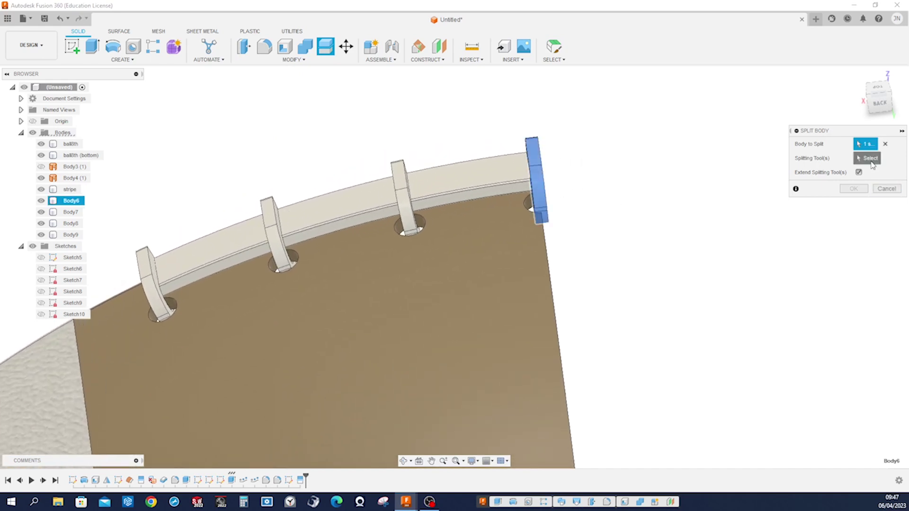
scroll(779, 199, "down", 5)
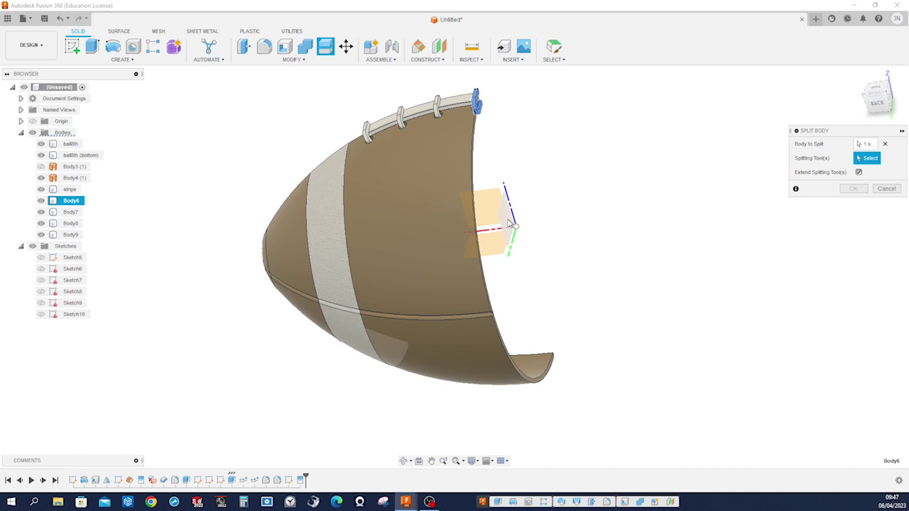
left_click(508, 216)
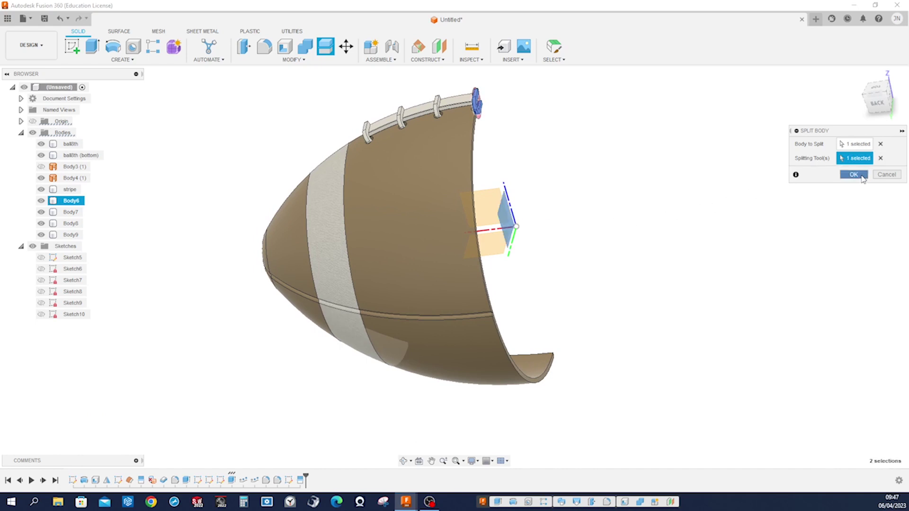
left_click(862, 178)
- Hide Body6, the leftover piece of the end lace tab
scroll(625, 152, "up", 3)
scroll(548, 218, "up", 3)
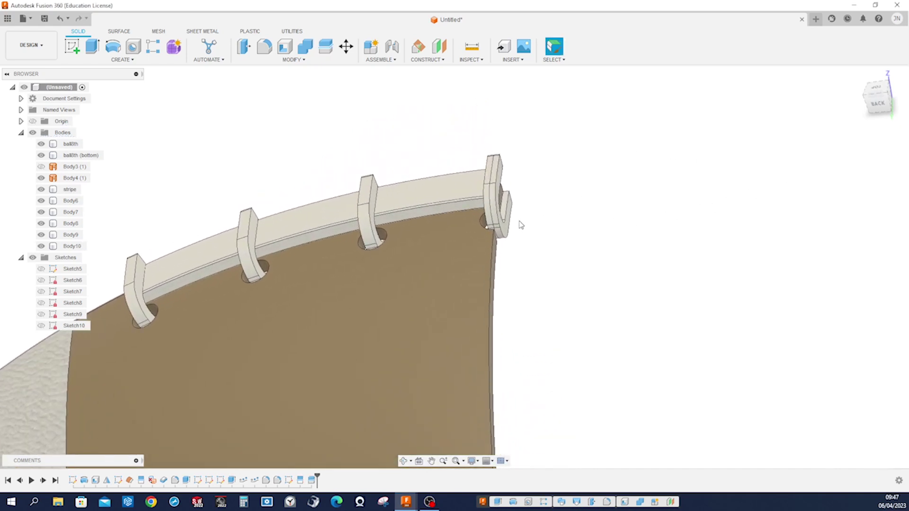
left_click(503, 232)
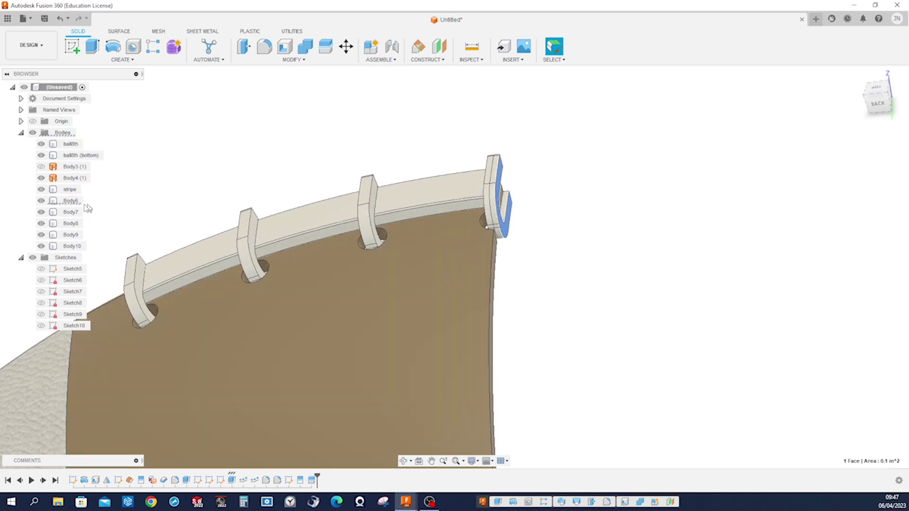
left_click(41, 202)
left_click(416, 114)
scroll(497, 109, "down", 5)
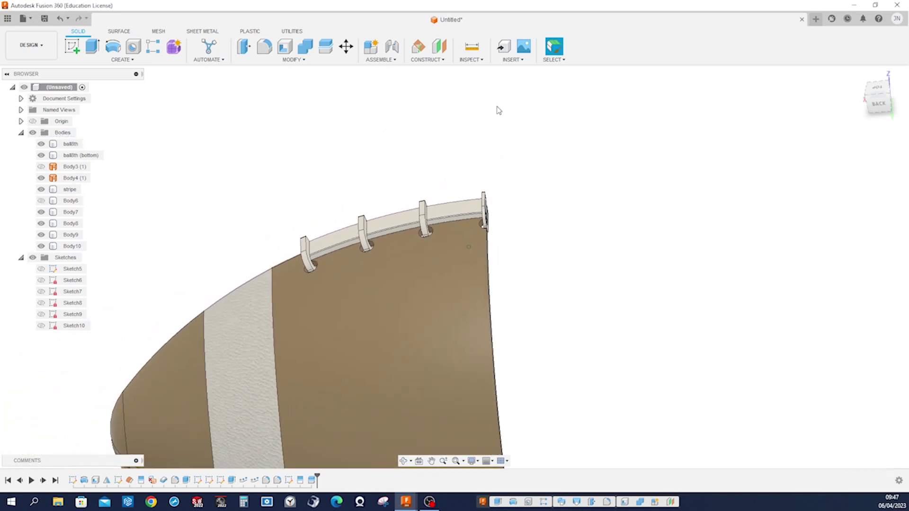
left_click(147, 60)
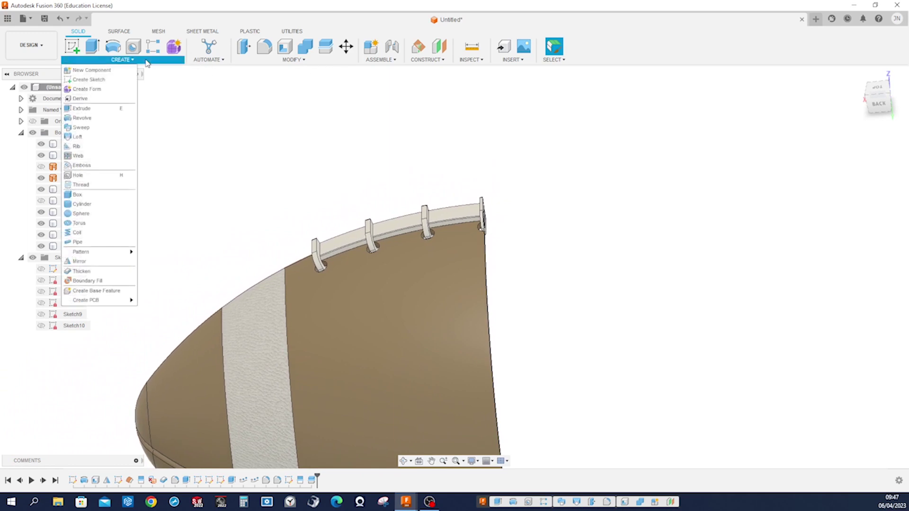
left_click(86, 261)
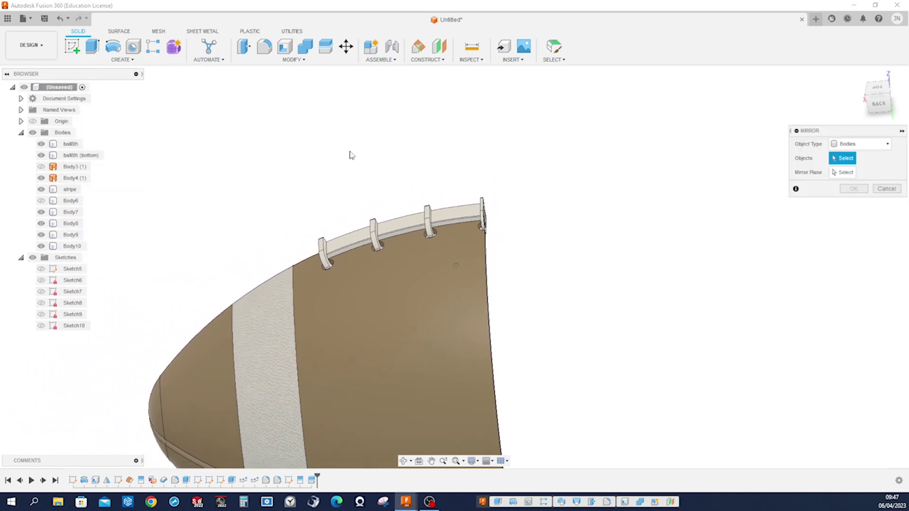
scroll(351, 155, "down", 5)
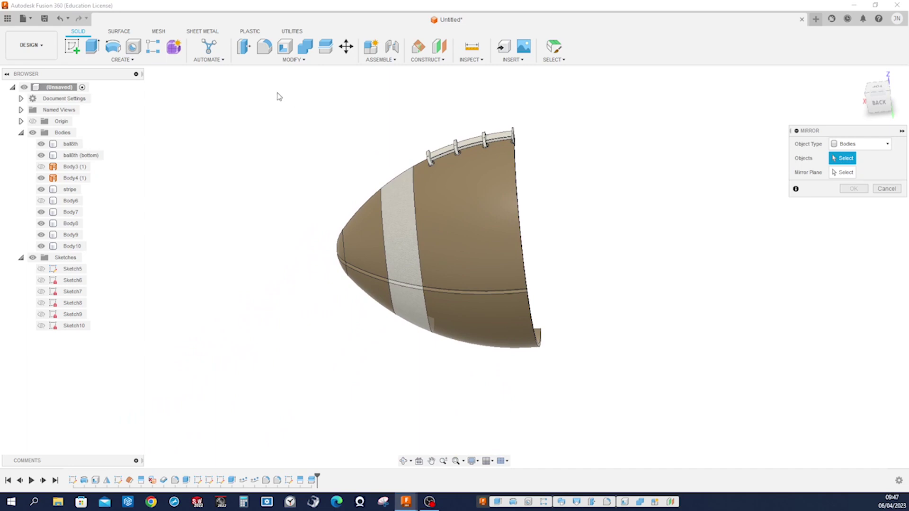
left_click(464, 280)
left_click(530, 327)
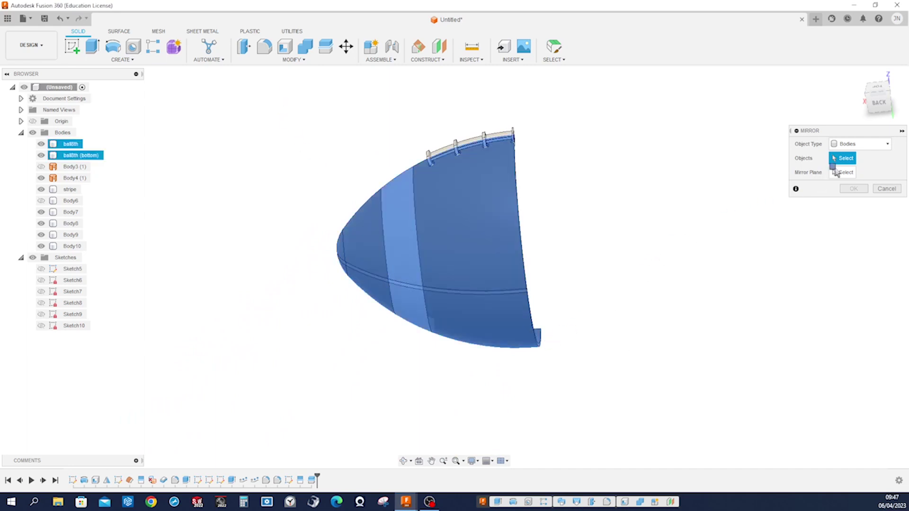
left_click(873, 159)
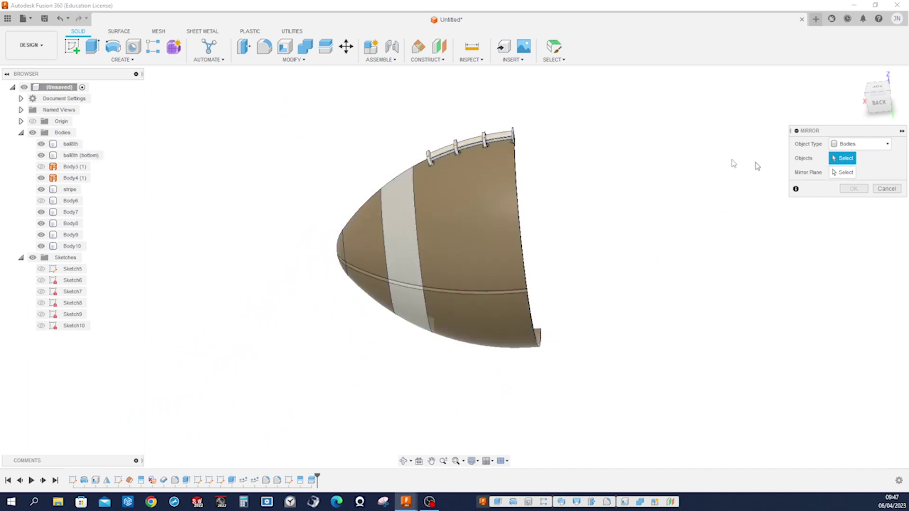
left_click(363, 219)
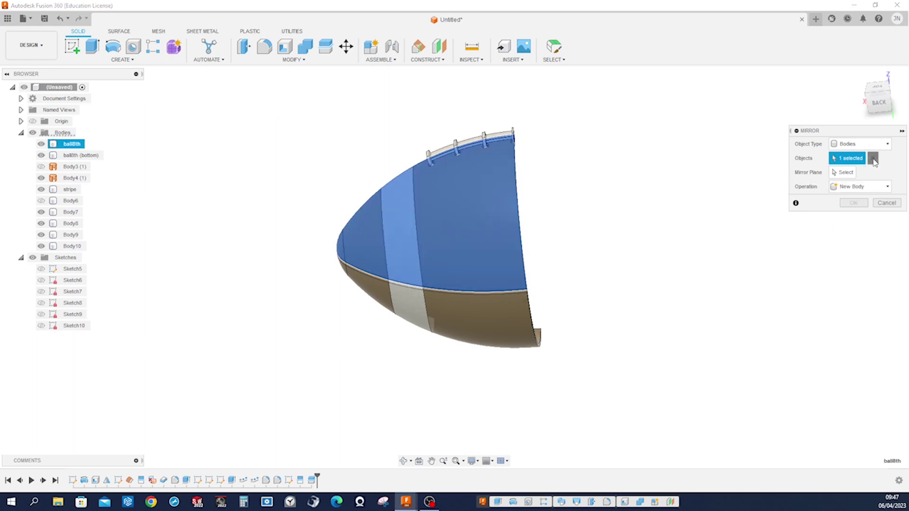
left_click(873, 159)
left_click(433, 300)
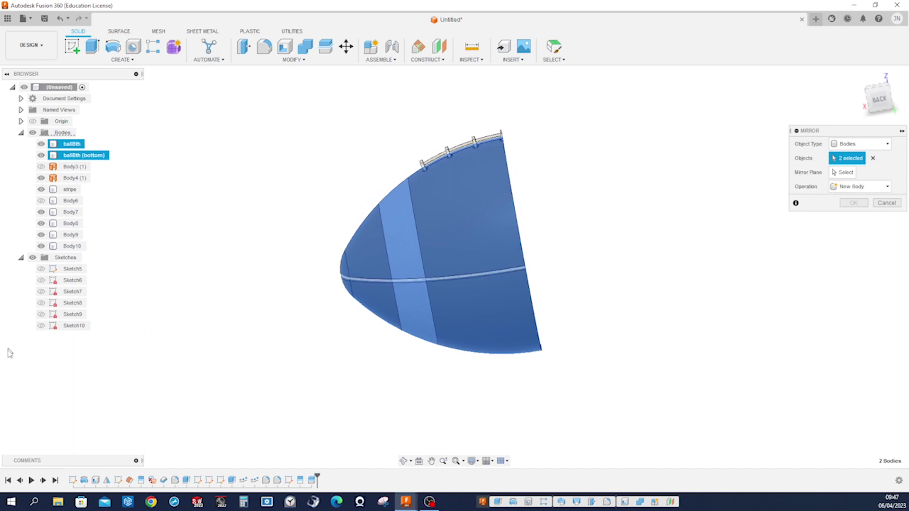
left_click(558, 47)
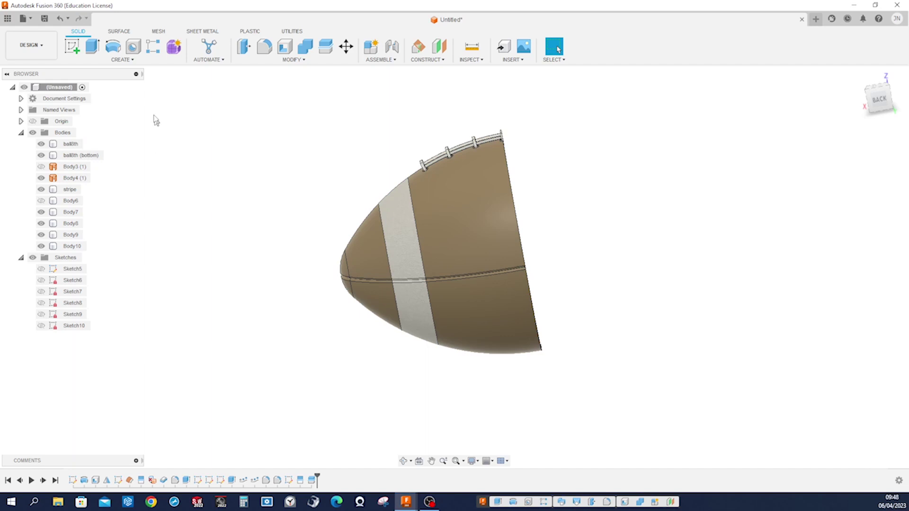
- Mirror all seven ball bodies across the construction plane as new bodies
left_click(136, 66)
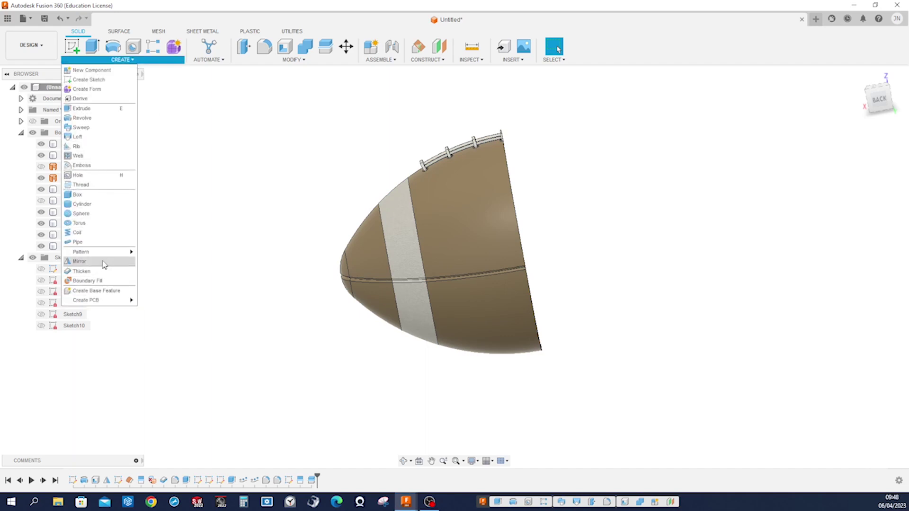
left_click(136, 263)
left_click_drag(286, 95, 601, 398)
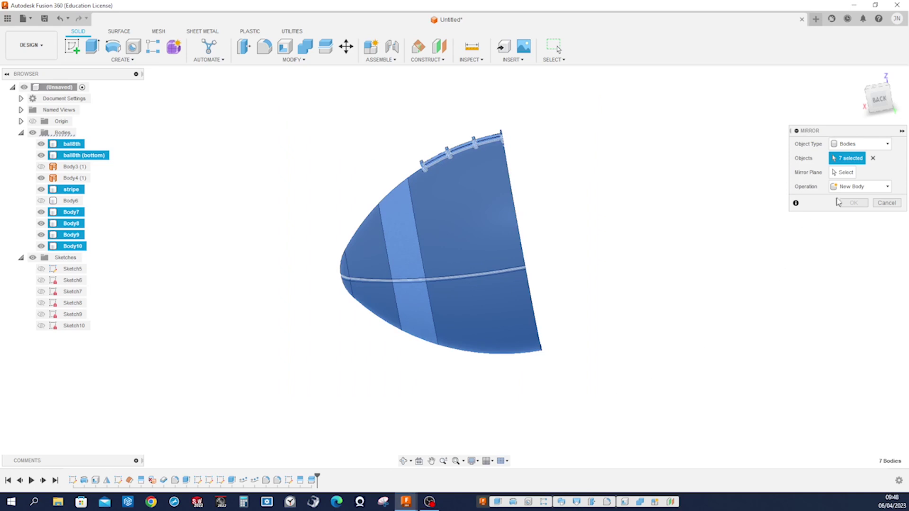
left_click(843, 174)
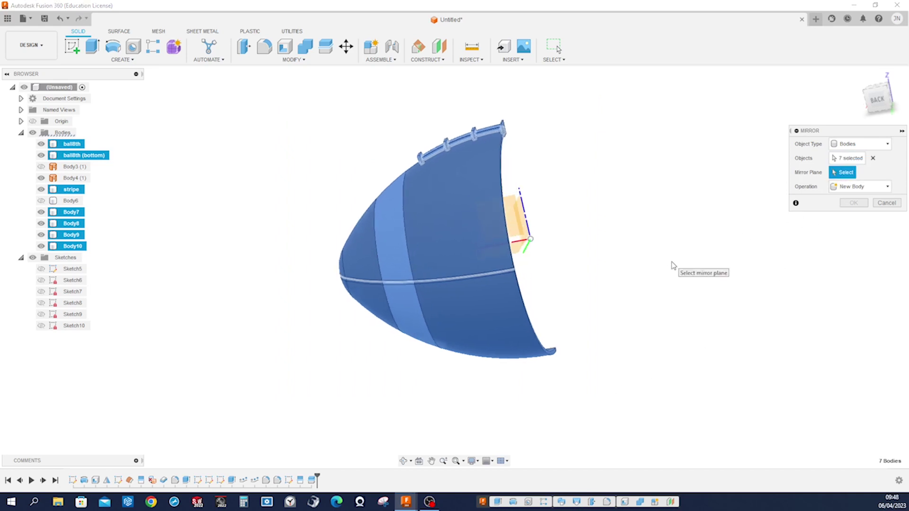
left_click(563, 236)
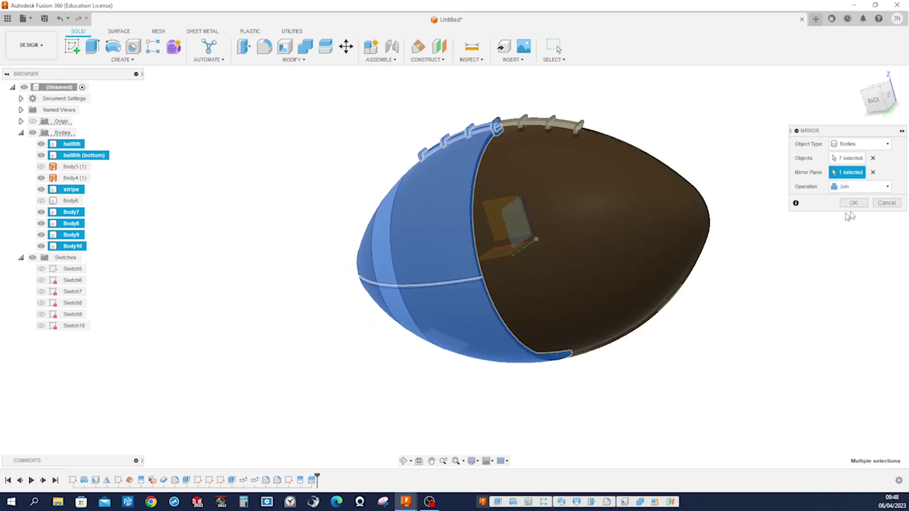
left_click(883, 189)
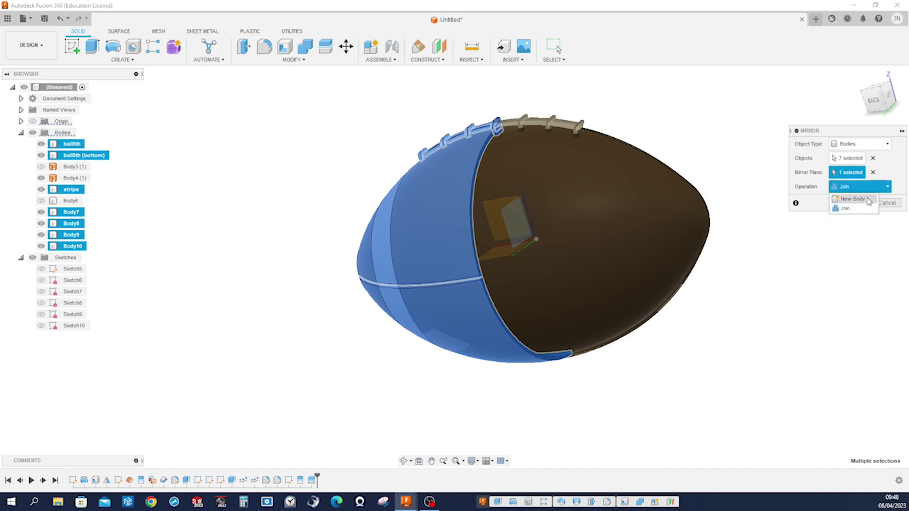
left_click(869, 200)
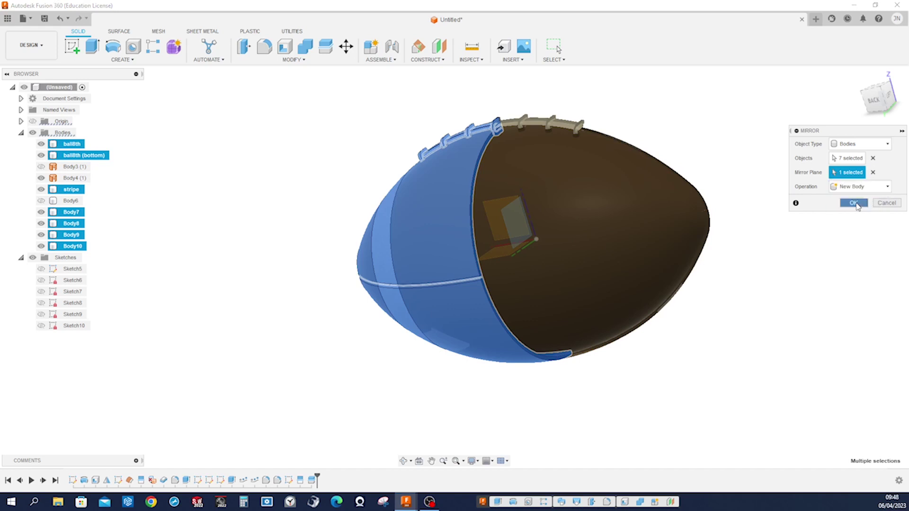
left_click(853, 202)
middle_click_drag(791, 239, 273, 140, "shift")
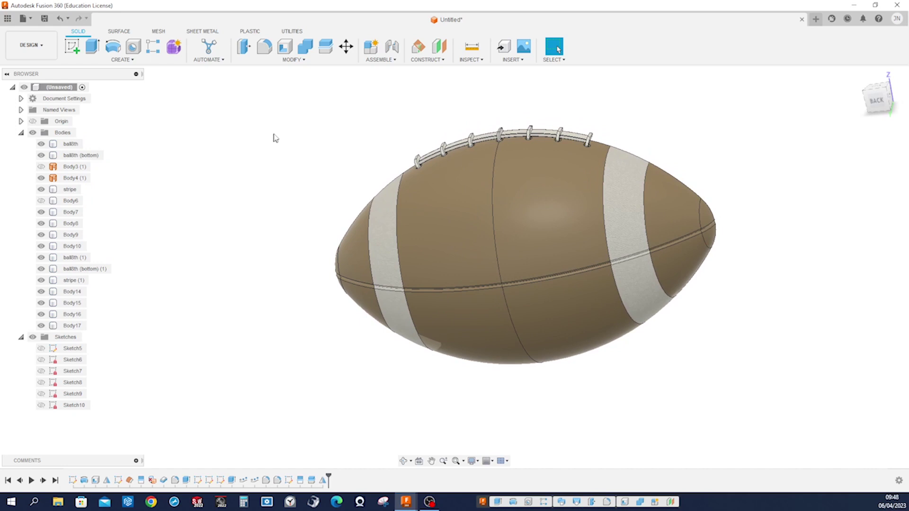
left_click(306, 46)
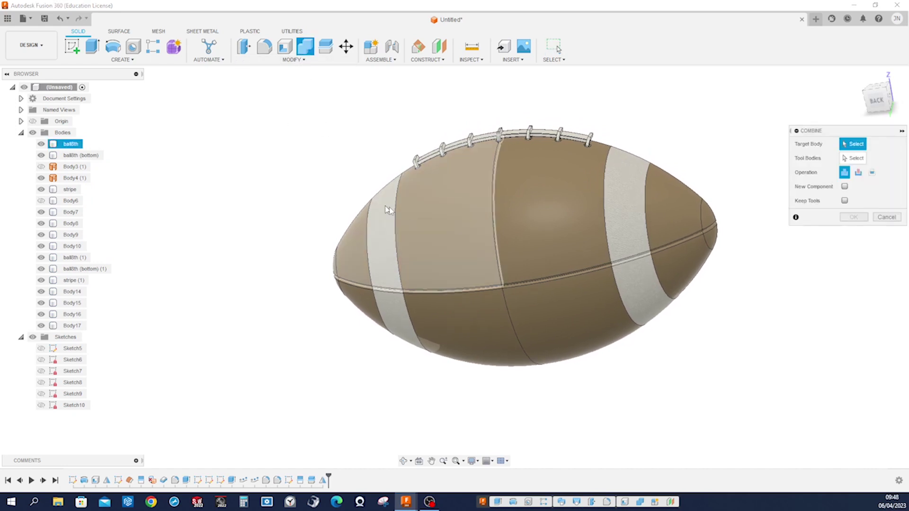